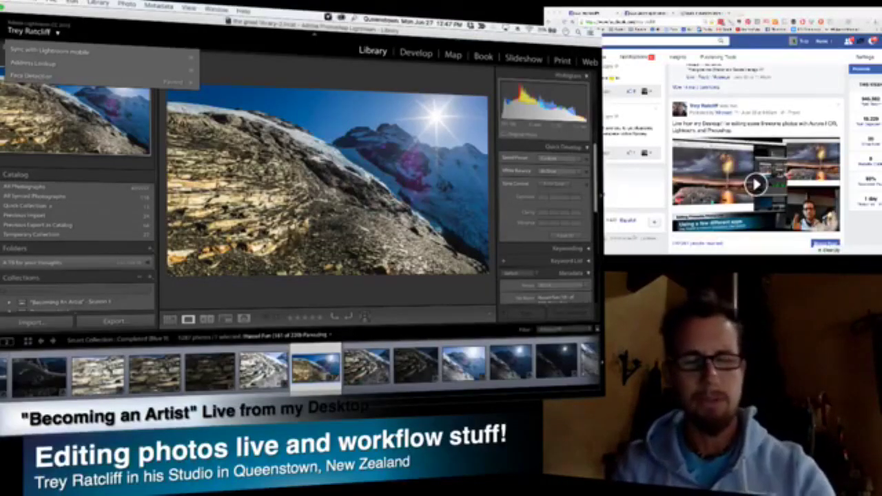
Step: Collapse Lightroom's side panels so the glacier photo fills the Library view, dismissing the identity plate menu
{"action": "key", "text": "Tab"}
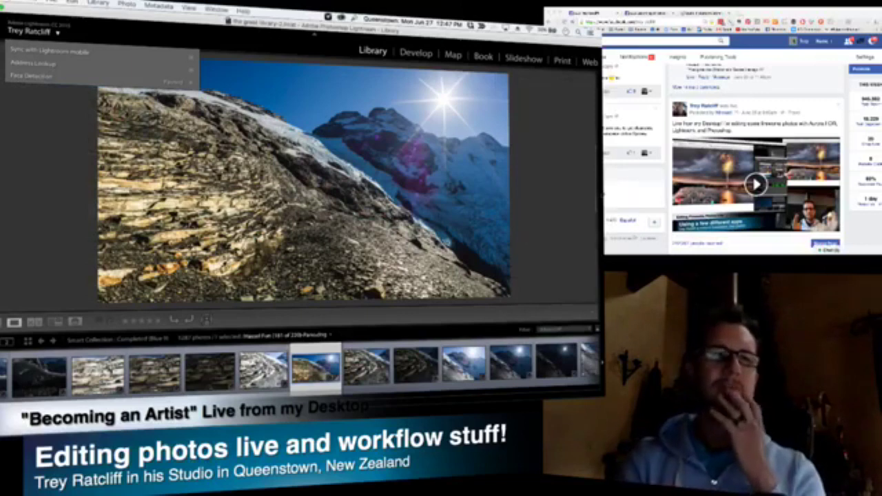
{"action": "left_click", "coordinate": [31, 167]}
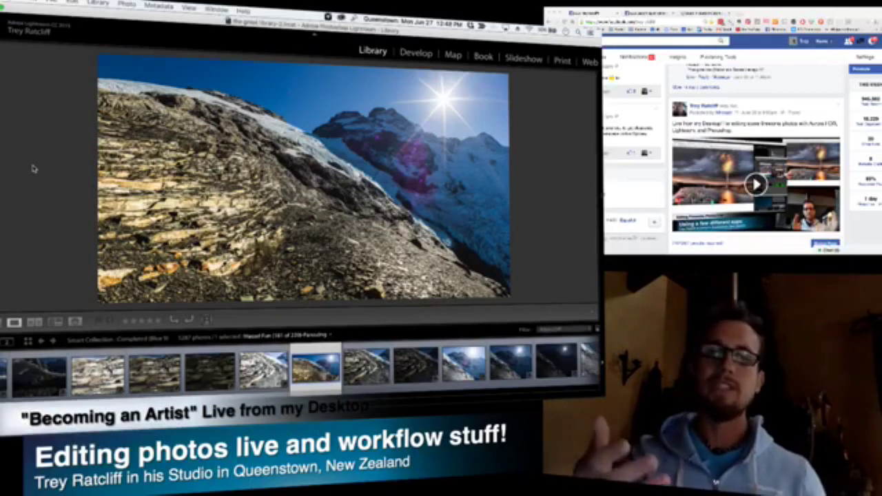
{"action": "key", "text": "super+Tab"}
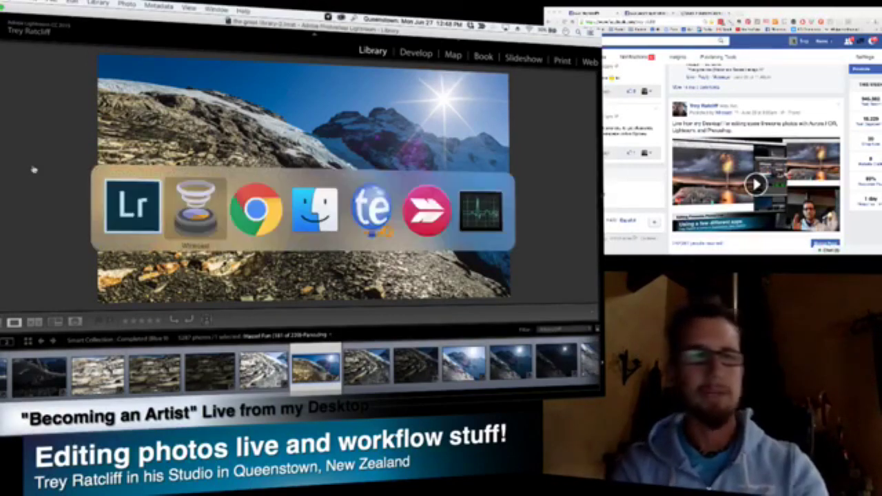
Step: Switch to the Facebook Page in Chrome, scroll through its feed, and return to the cover photo
{"action": "key", "text": "super+Tab"}
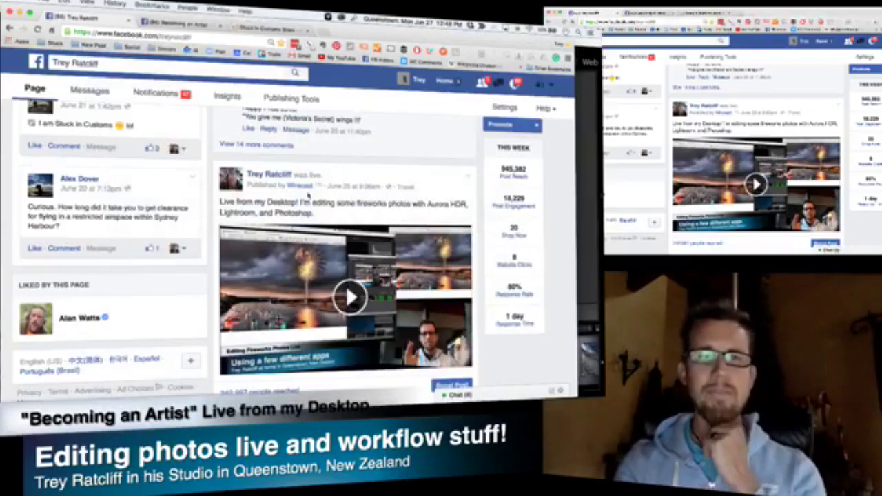
{"action": "scroll", "coordinate": [481, 172], "scroll_direction": "up", "scroll_amount": 15}
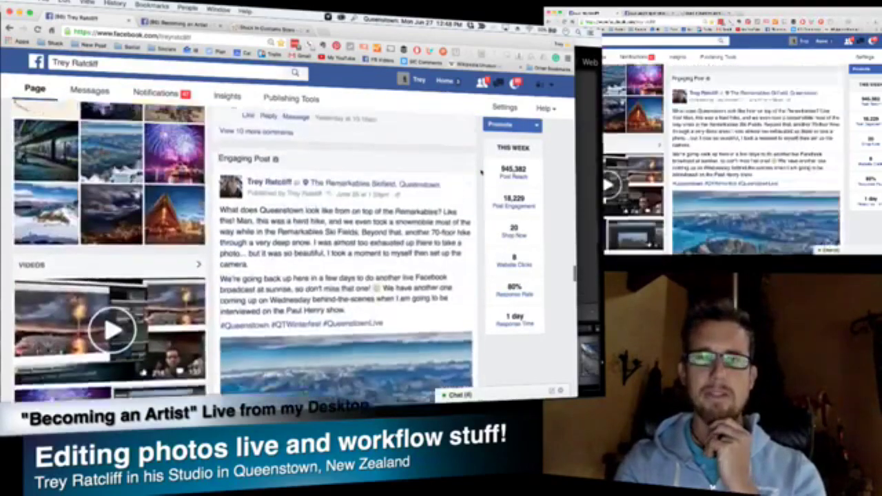
{"action": "scroll", "coordinate": [481, 171], "scroll_direction": "down", "scroll_amount": 10}
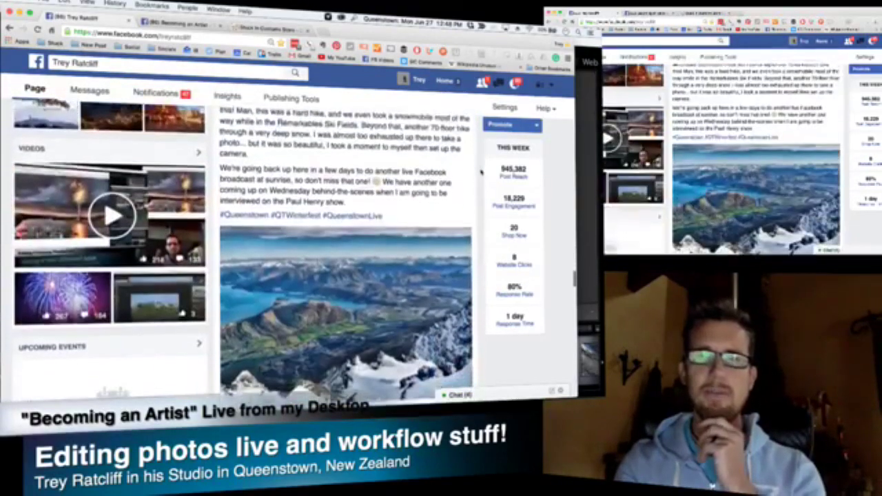
{"action": "scroll", "coordinate": [481, 172], "scroll_direction": "down", "scroll_amount": 10}
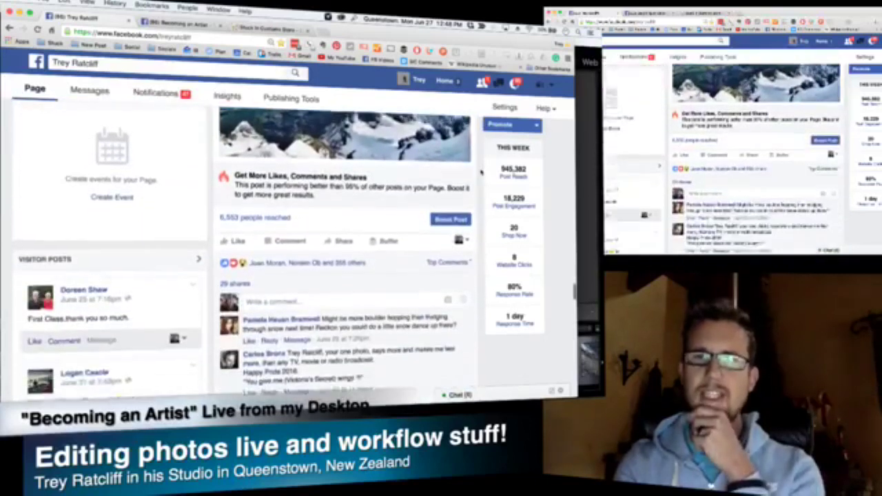
{"action": "scroll", "coordinate": [481, 172], "scroll_direction": "down", "scroll_amount": 3}
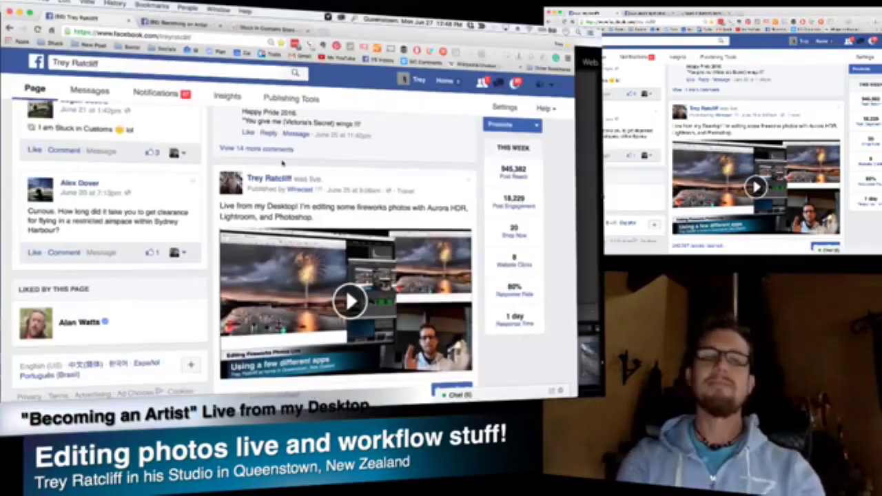
{"action": "scroll", "coordinate": [311, 395], "scroll_direction": "down", "scroll_amount": 10}
{"action": "scroll", "coordinate": [286, 178], "scroll_direction": "up", "scroll_amount": 10}
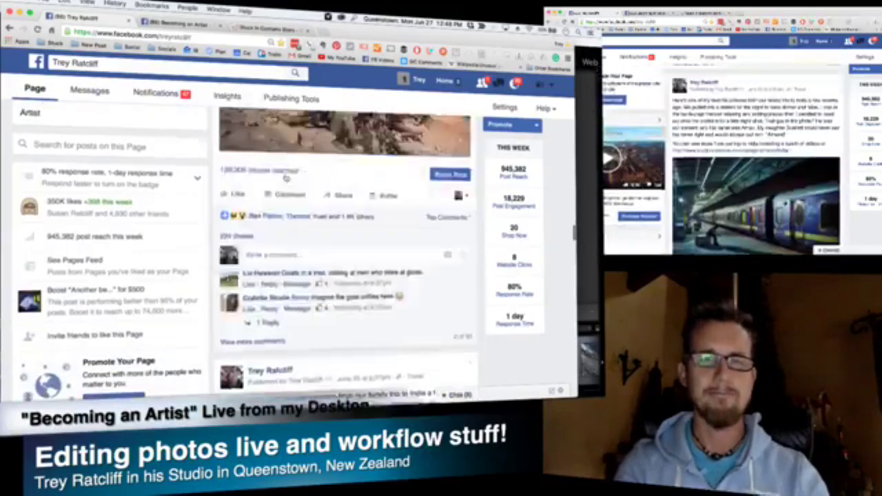
{"action": "scroll", "coordinate": [286, 179], "scroll_direction": "up", "scroll_amount": 3}
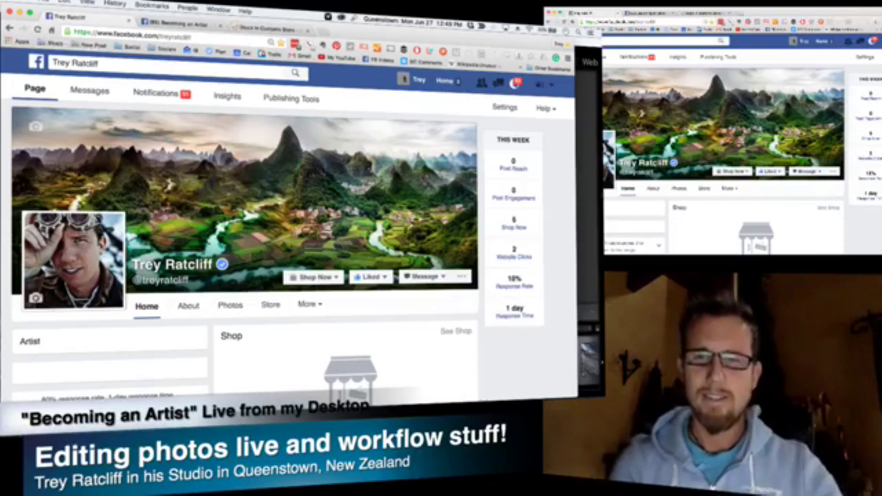
Step: Scroll down to the live broadcast post and its comments, and check why Boost is unavailable
{"action": "scroll", "coordinate": [476, 329], "scroll_direction": "down", "scroll_amount": 4}
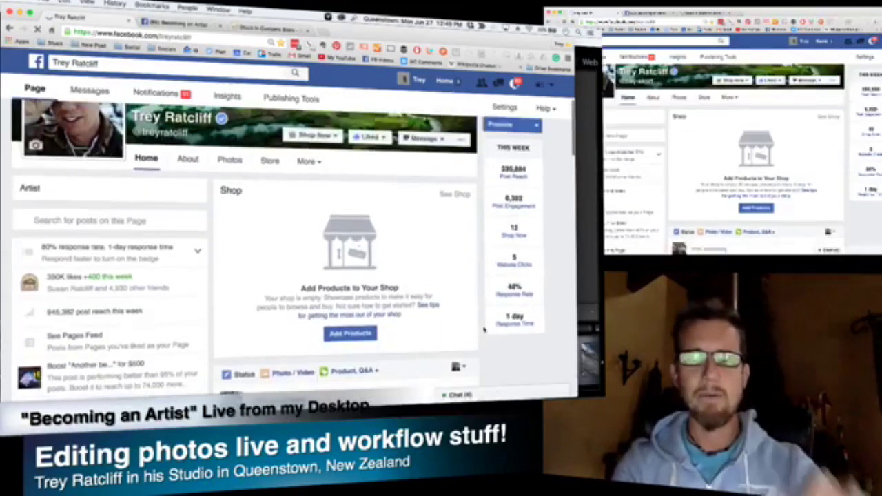
{"action": "scroll", "coordinate": [484, 329], "scroll_direction": "down", "scroll_amount": 4}
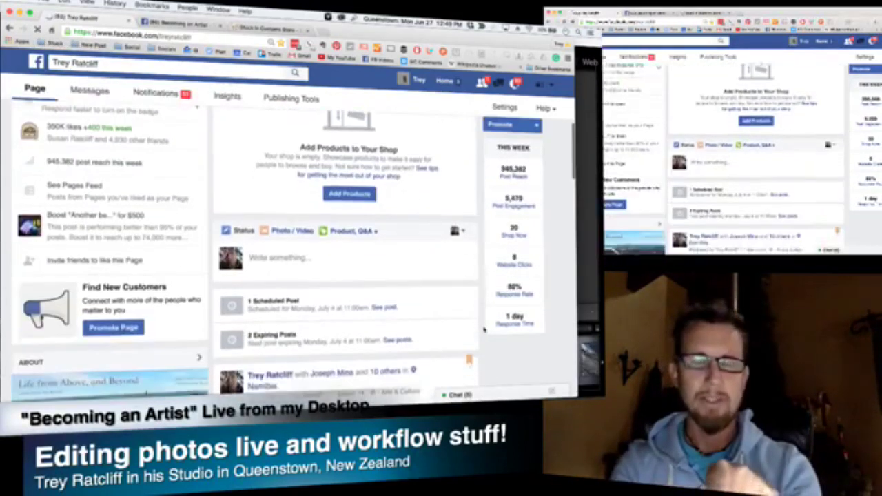
{"action": "scroll", "coordinate": [484, 329], "scroll_direction": "down", "scroll_amount": 6}
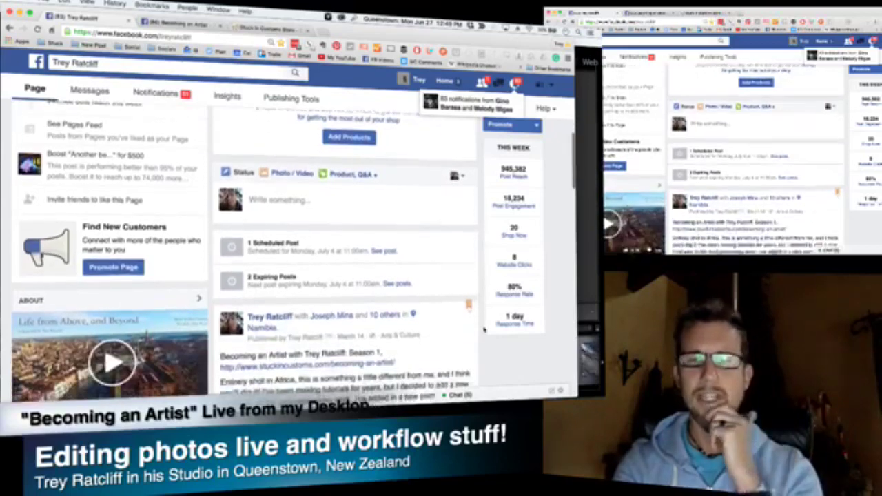
{"action": "scroll", "coordinate": [485, 329], "scroll_direction": "down", "scroll_amount": 10}
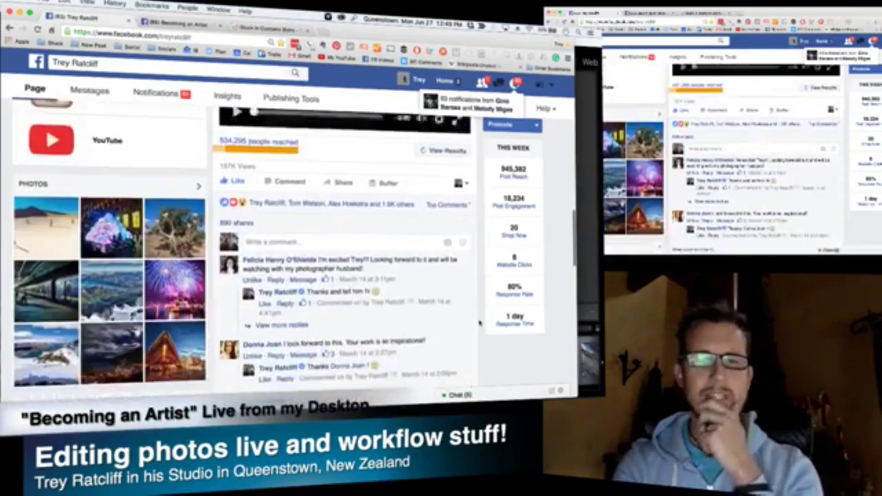
{"action": "scroll", "coordinate": [480, 322], "scroll_direction": "down", "scroll_amount": 7}
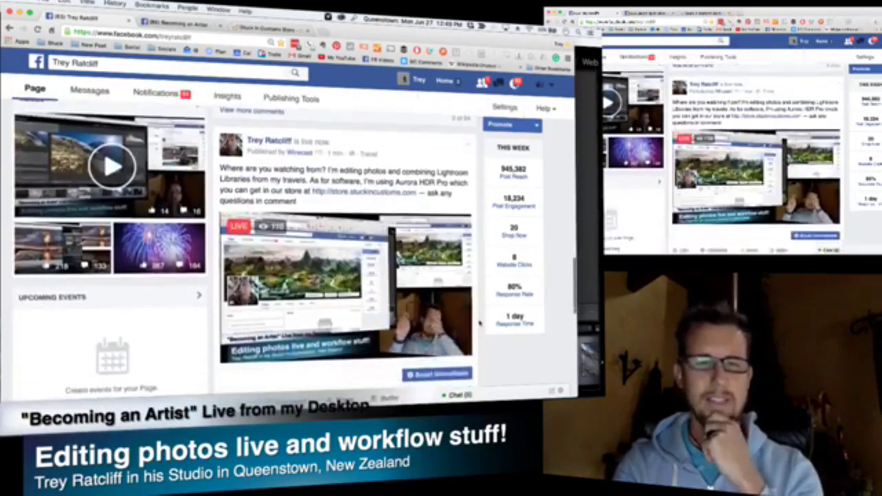
{"action": "scroll", "coordinate": [480, 323], "scroll_direction": "down", "scroll_amount": 4}
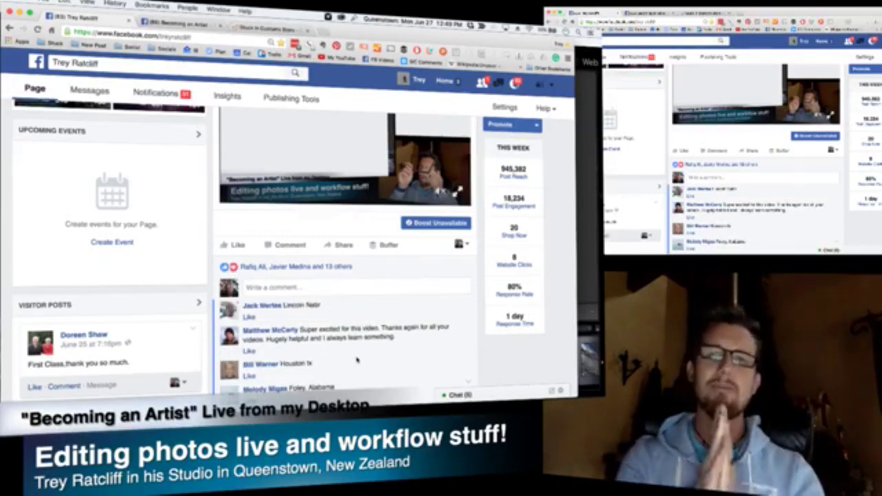
{"action": "scroll", "coordinate": [359, 363], "scroll_direction": "down", "scroll_amount": 2}
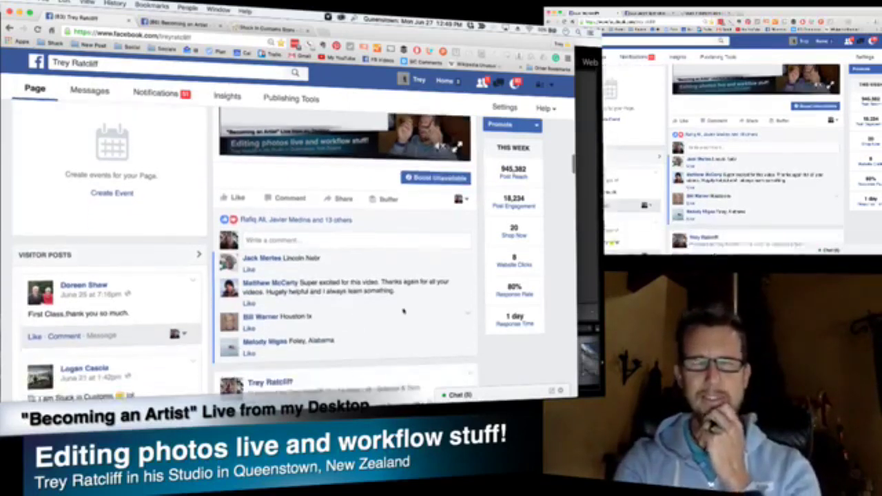
{"action": "scroll", "coordinate": [386, 310], "scroll_direction": "up", "scroll_amount": 3}
{"action": "left_click", "coordinate": [434, 244]}
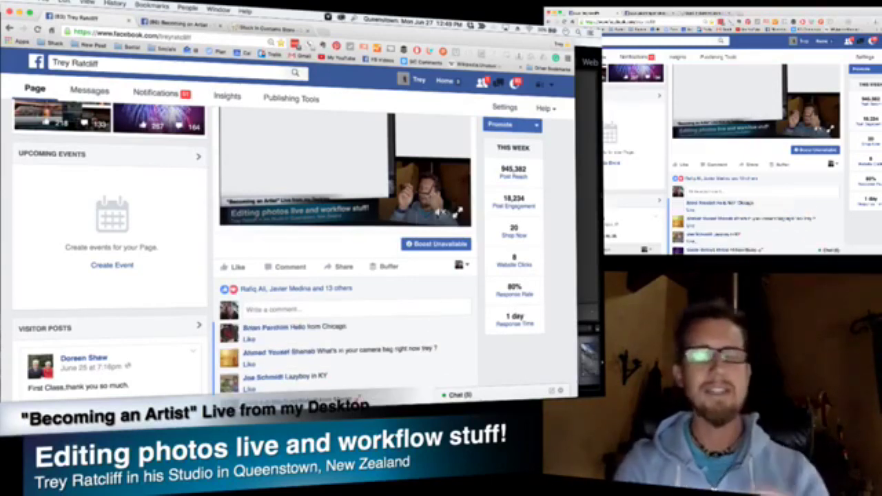
{"action": "mouse_move", "coordinate": [144, 398]}
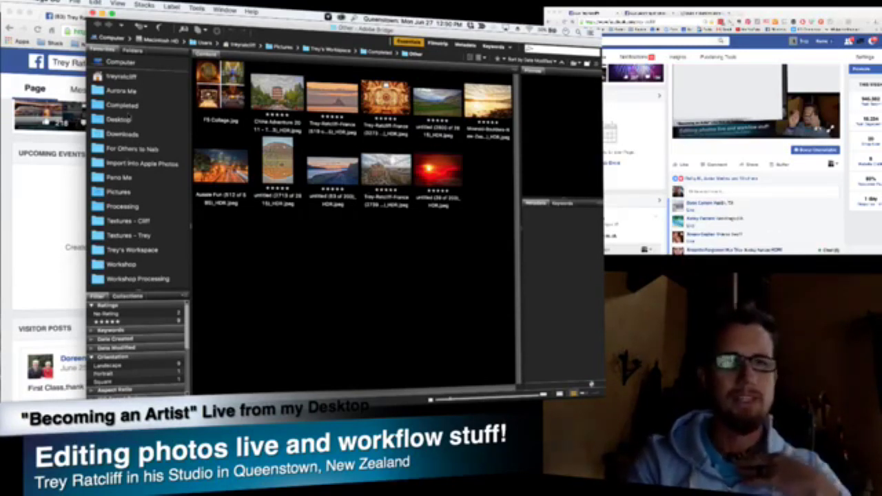
Step: Open the Aurora Me folder and review the ornate ceiling's bracketed exposures full screen
{"action": "left_click", "coordinate": [124, 90]}
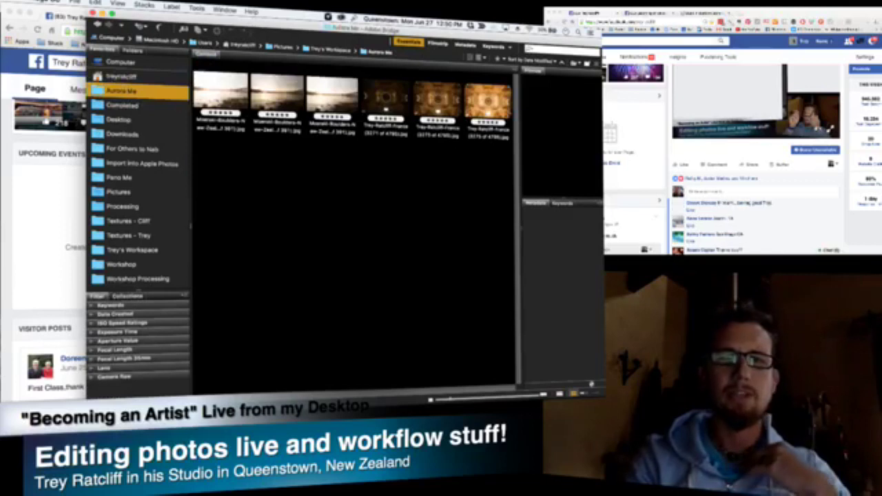
{"action": "left_click", "coordinate": [395, 105]}
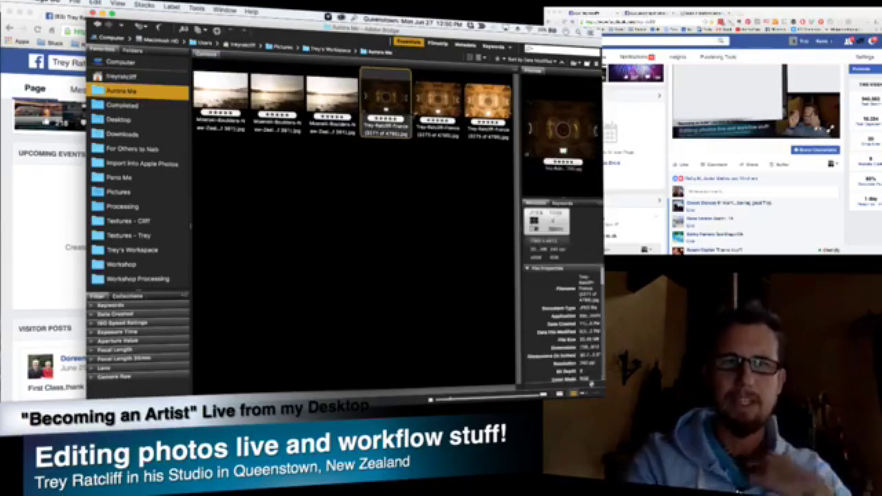
{"action": "key", "text": "space"}
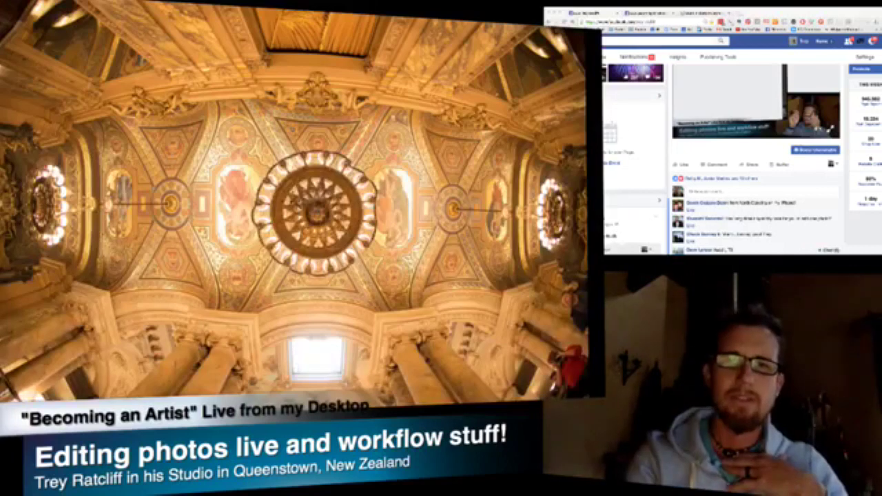
{"action": "key", "text": "Right"}
{"action": "key", "text": "Right"}
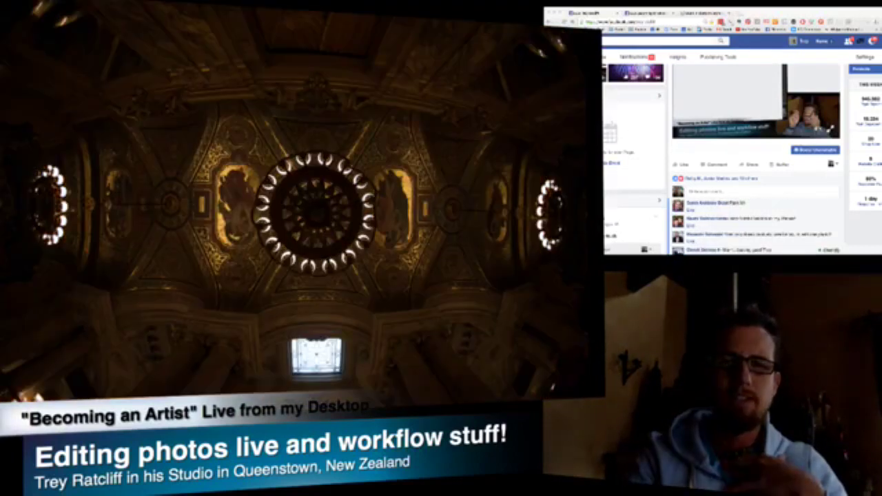
{"action": "key", "text": "Right"}
{"action": "key", "text": "Right"}
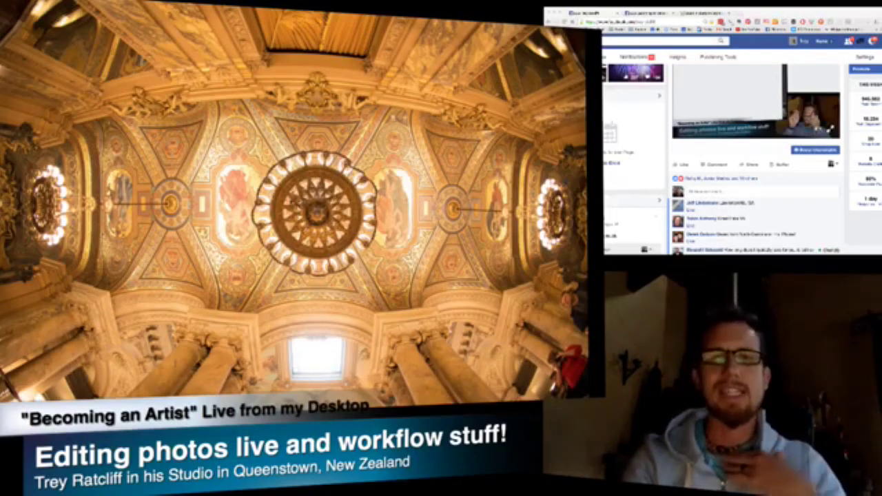
{"action": "key", "text": "Right"}
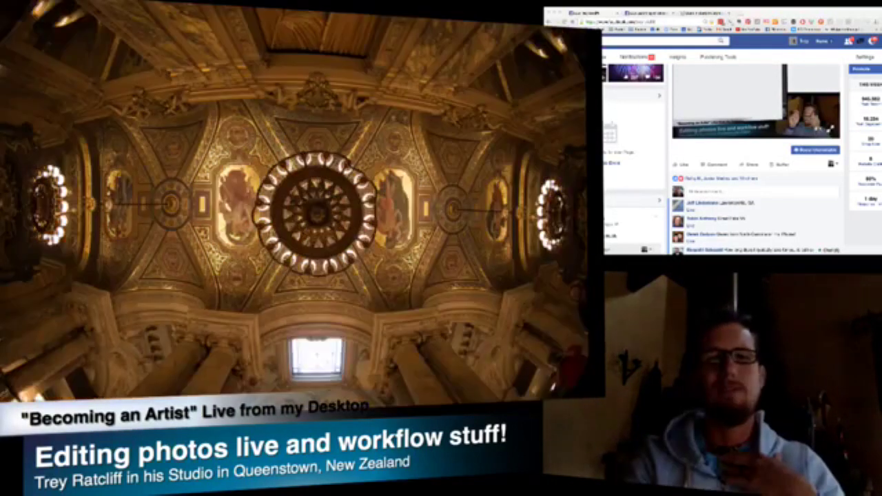
{"action": "key", "text": "Right"}
{"action": "key", "text": "Right"}
{"action": "key", "text": "Left"}
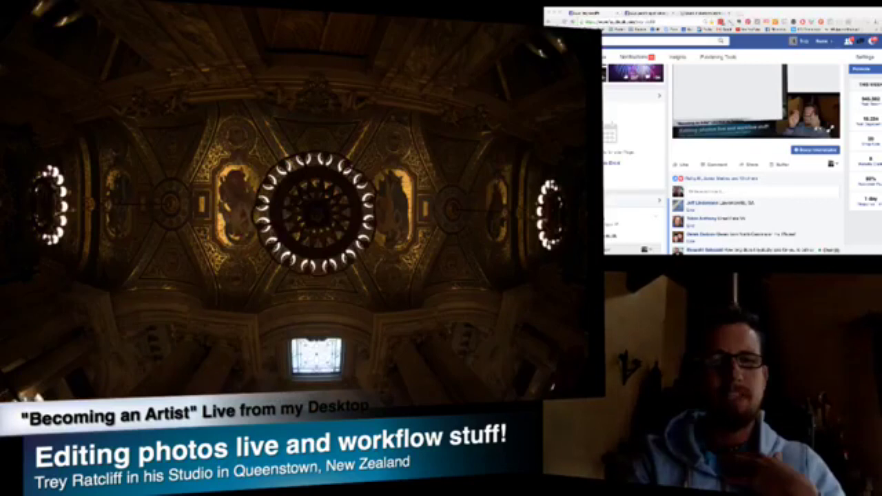
Step: Browse the pier seascape exposures, return to the ceiling, compare edited versus original, then close the preview
{"action": "key", "text": "Right"}
{"action": "key", "text": "Right"}
{"action": "key", "text": "Left"}
{"action": "key", "text": "Right"}
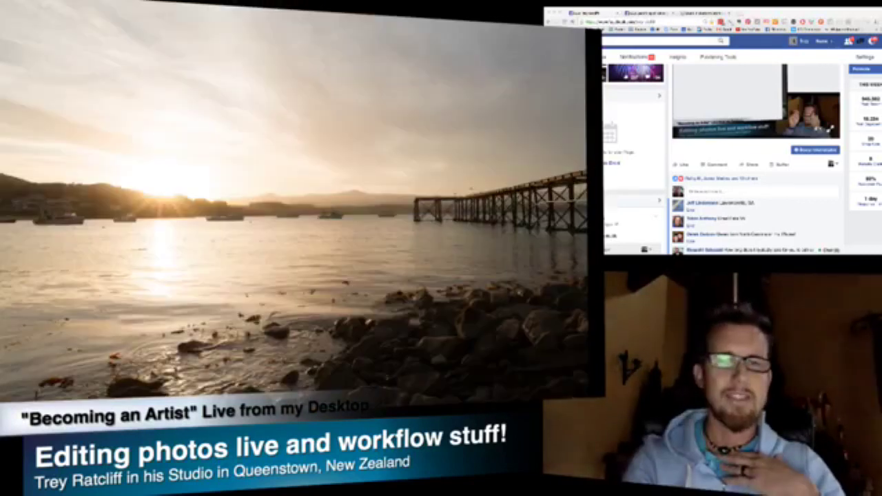
{"action": "key", "text": "Right"}
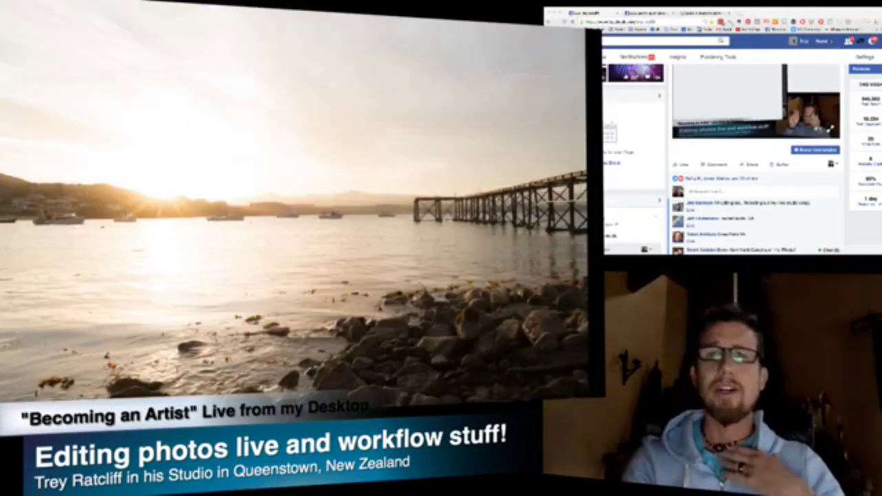
{"action": "key", "text": "Left"}
{"action": "key", "text": "Left"}
{"action": "key", "text": "Left"}
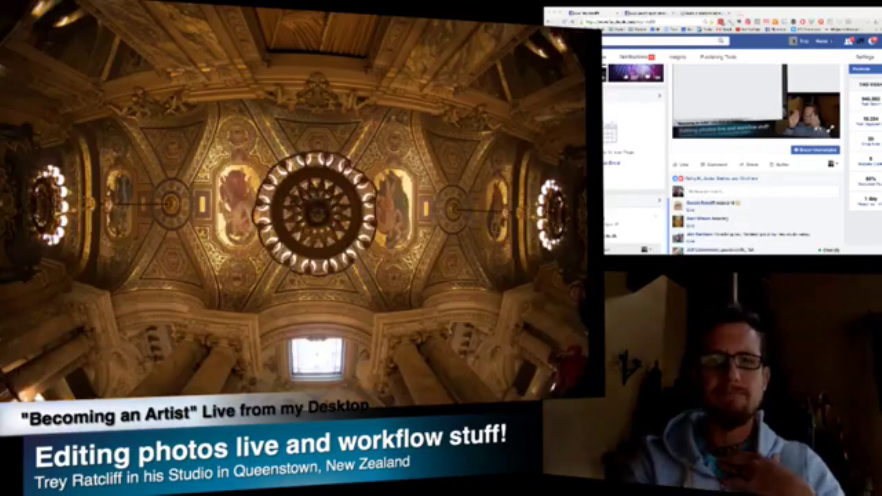
{"action": "key", "text": "backslash"}
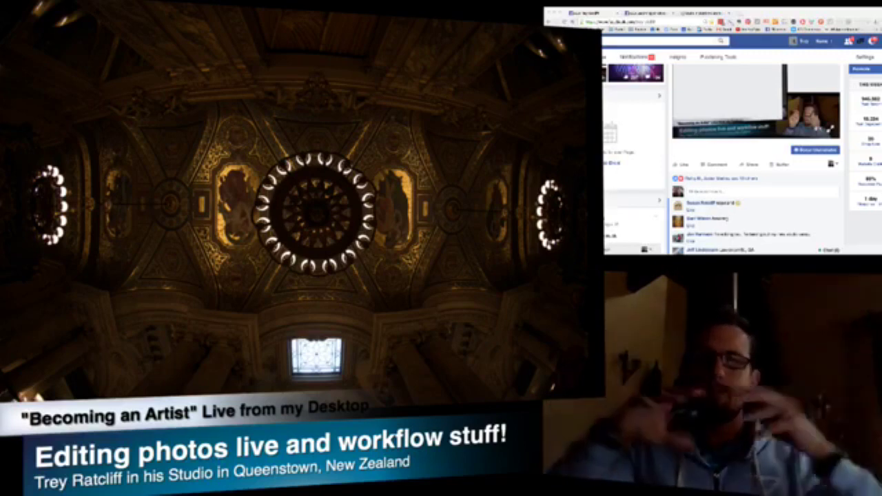
{"action": "key", "text": "backslash"}
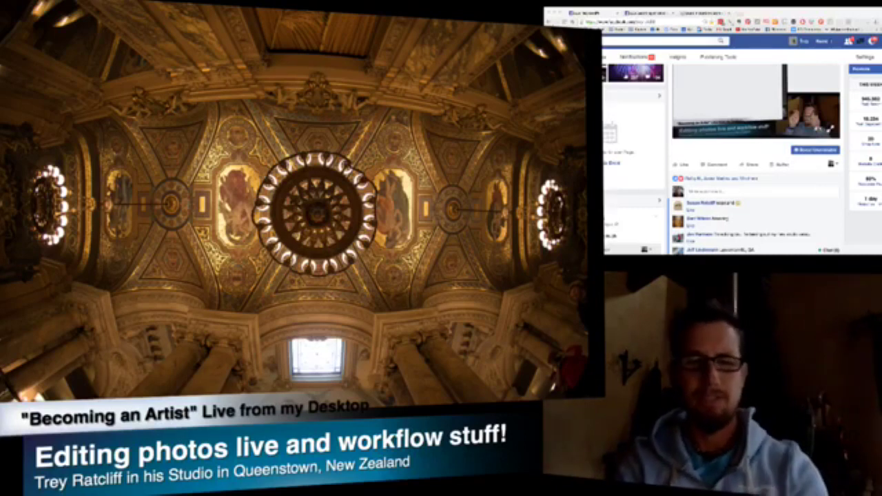
{"action": "key", "text": "space"}
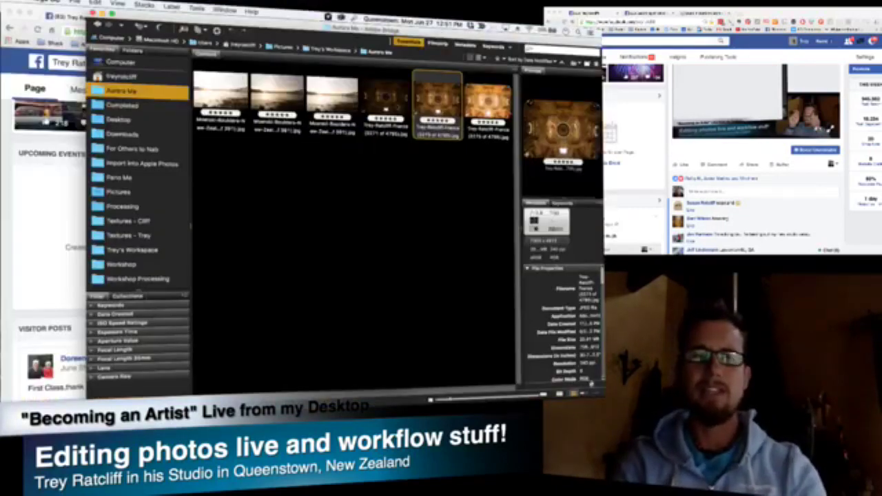
Step: Select the three bracketed ceiling exposures, drop them onto Aurora HDR, and choose Create HDR
{"action": "left_click", "coordinate": [398, 109]}
{"action": "left_click", "coordinate": [479, 105], "text": "shift"}
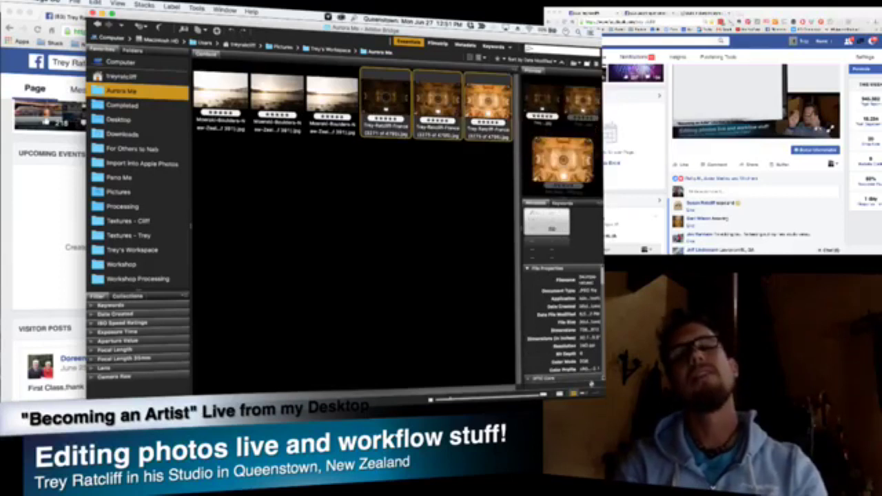
{"action": "left_click_drag", "start_coordinate": [383, 110], "coordinate": [173, 398]}
{"action": "left_click_drag", "start_coordinate": [111, 389], "coordinate": [206, 331]}
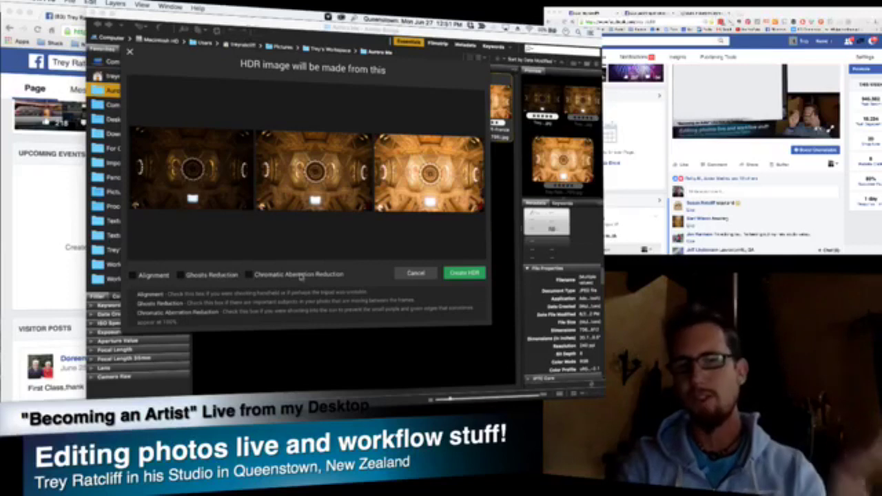
{"action": "left_click", "coordinate": [466, 274]}
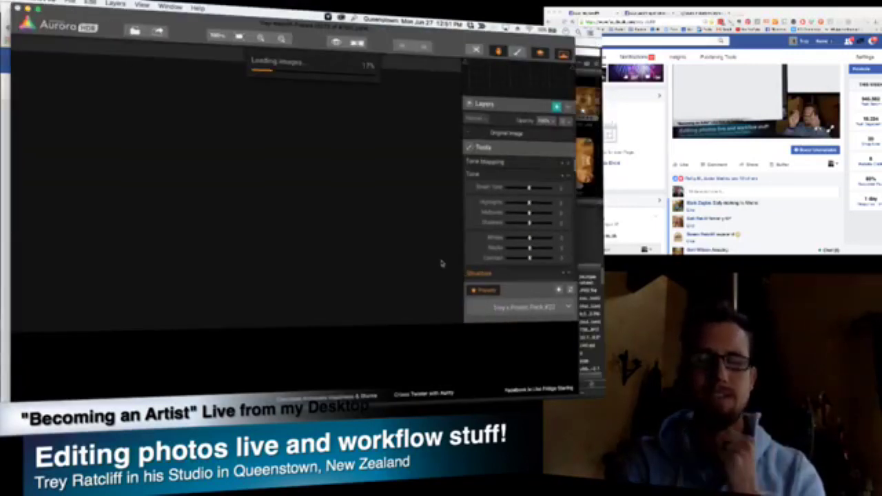
{"action": "key", "text": "super+Tab"}
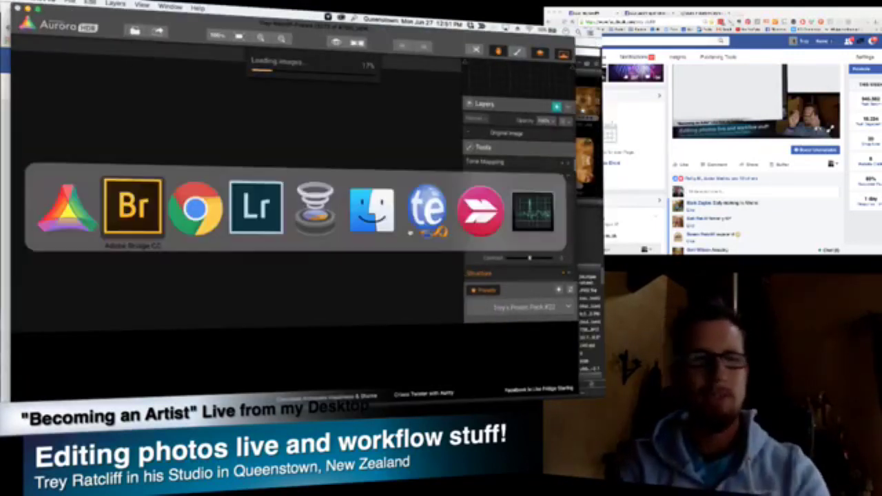
Step: Switch to Chrome and bring up the Stuck in Customs Store tab
{"action": "key", "text": "super+Tab"}
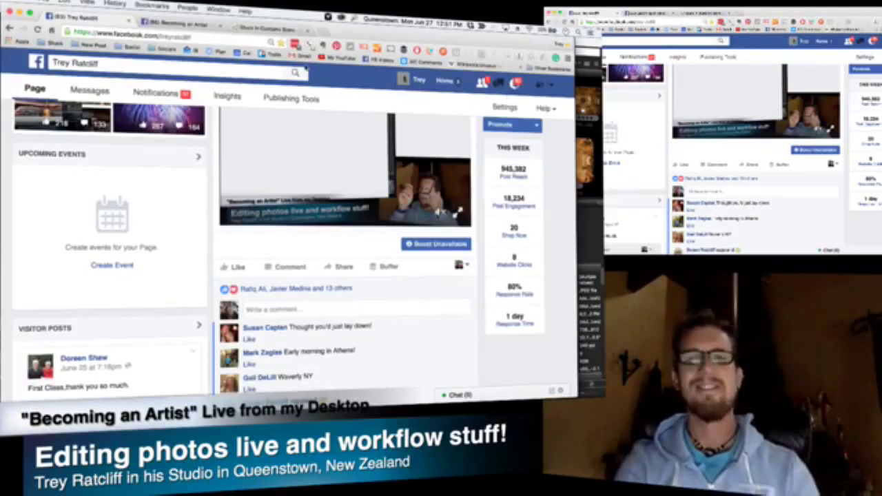
{"action": "left_click", "coordinate": [266, 30]}
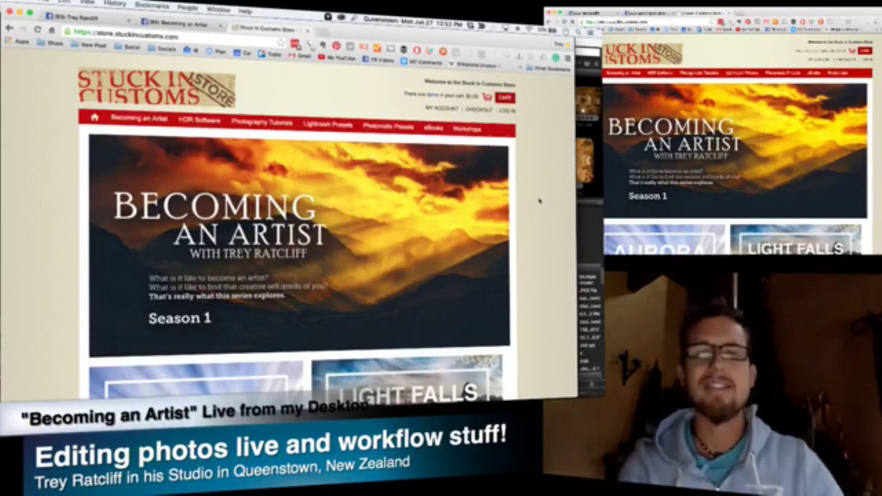
Step: Browse the store to the HDR Software listing of Aurora HDR Pro products, $99.00 to $139.00
{"action": "scroll", "coordinate": [537, 224], "scroll_direction": "down", "scroll_amount": 5}
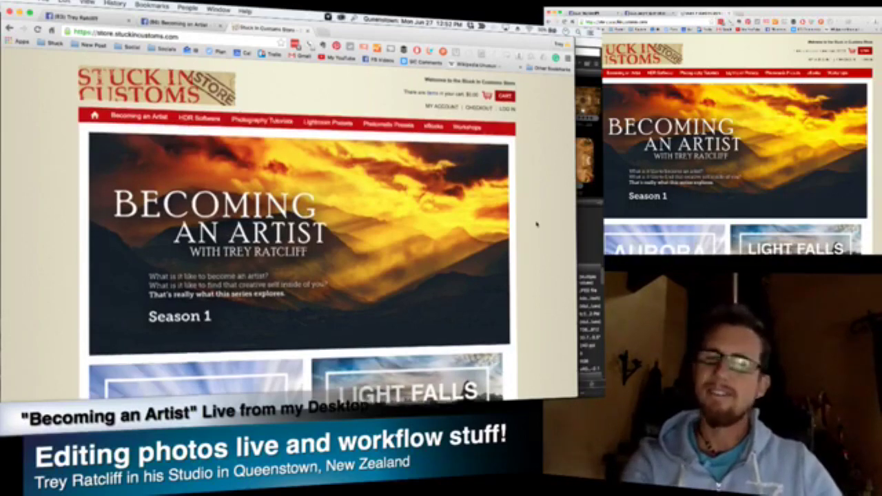
{"action": "scroll", "coordinate": [537, 224], "scroll_direction": "down", "scroll_amount": 6}
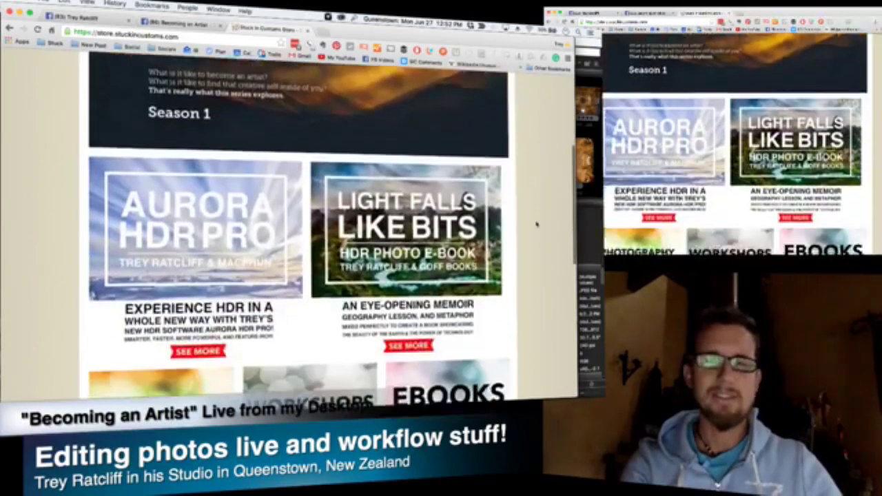
{"action": "scroll", "coordinate": [536, 223], "scroll_direction": "down", "scroll_amount": 3}
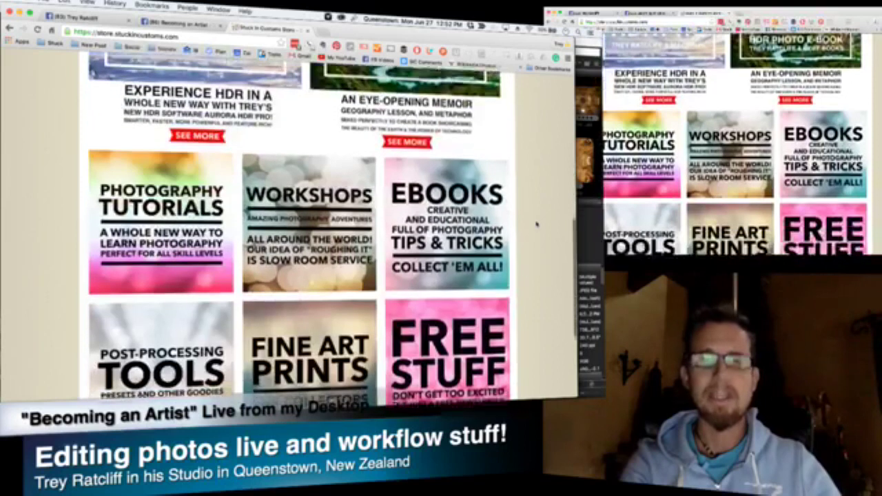
{"action": "scroll", "coordinate": [536, 224], "scroll_direction": "down", "scroll_amount": 3}
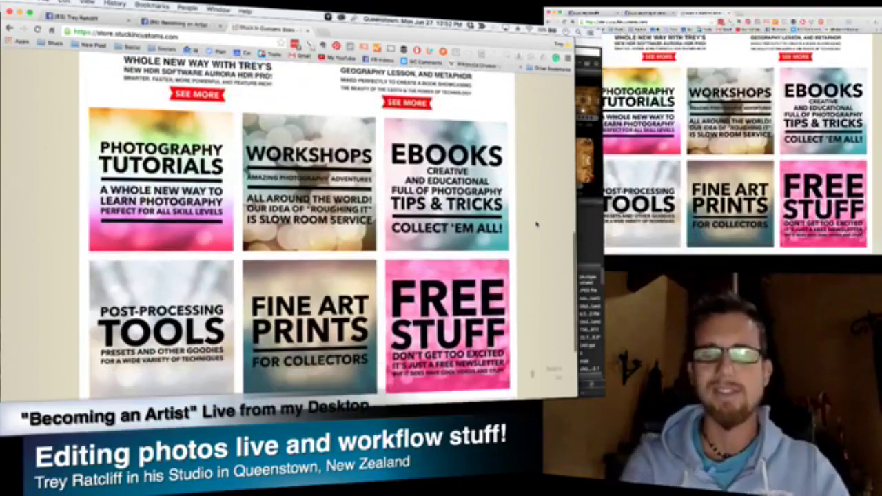
{"action": "scroll", "coordinate": [536, 224], "scroll_direction": "up", "scroll_amount": 1}
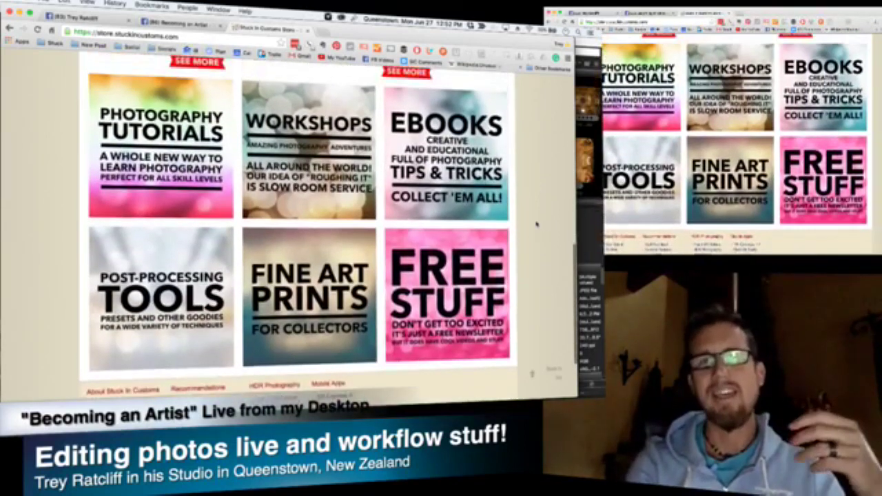
{"action": "scroll", "coordinate": [537, 224], "scroll_direction": "up", "scroll_amount": 2}
{"action": "scroll", "coordinate": [537, 224], "scroll_direction": "up", "scroll_amount": 5}
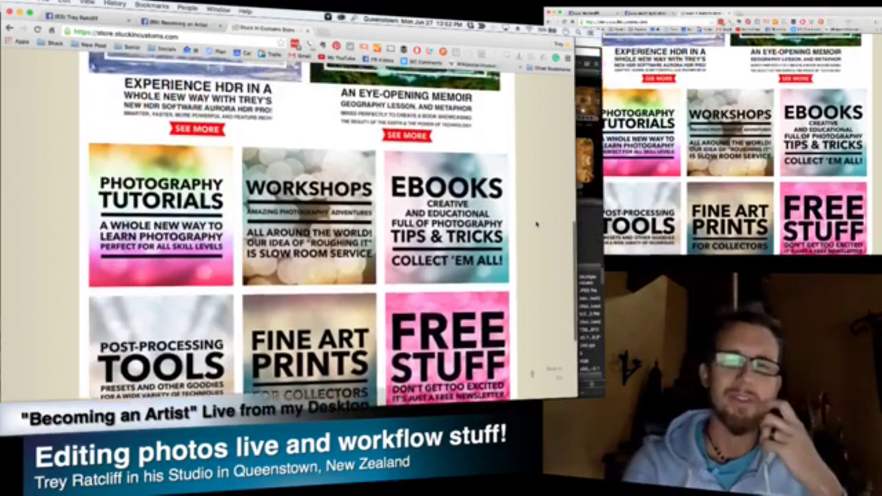
{"action": "scroll", "coordinate": [537, 224], "scroll_direction": "down", "scroll_amount": 1}
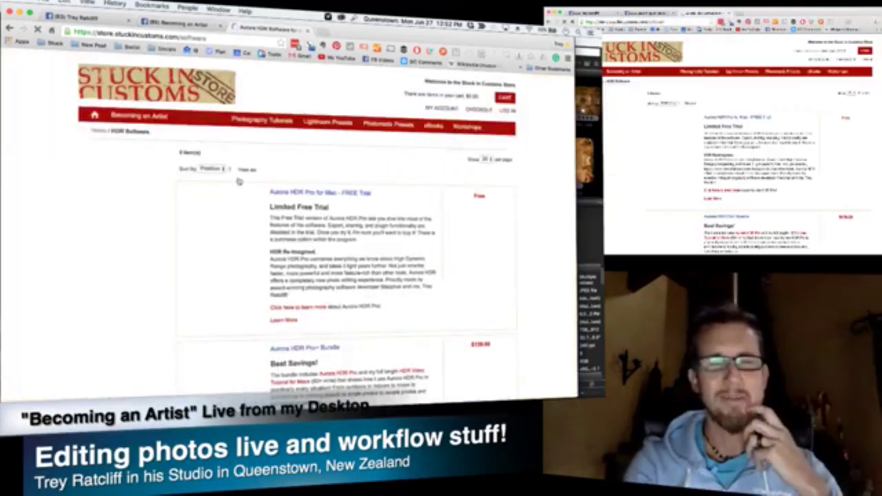
{"action": "scroll", "coordinate": [376, 242], "scroll_direction": "down", "scroll_amount": 5}
{"action": "scroll", "coordinate": [376, 241], "scroll_direction": "up", "scroll_amount": 1}
{"action": "scroll", "coordinate": [375, 241], "scroll_direction": "up", "scroll_amount": 1}
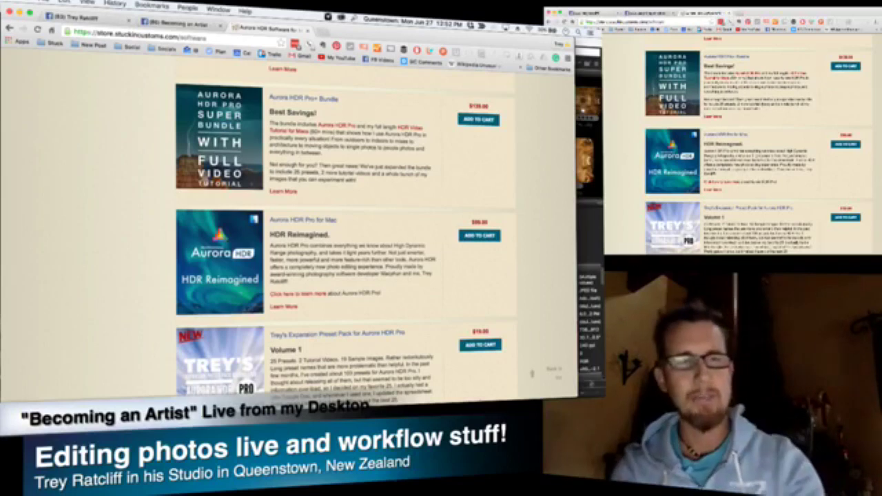
{"action": "key", "text": "super+Tab"}
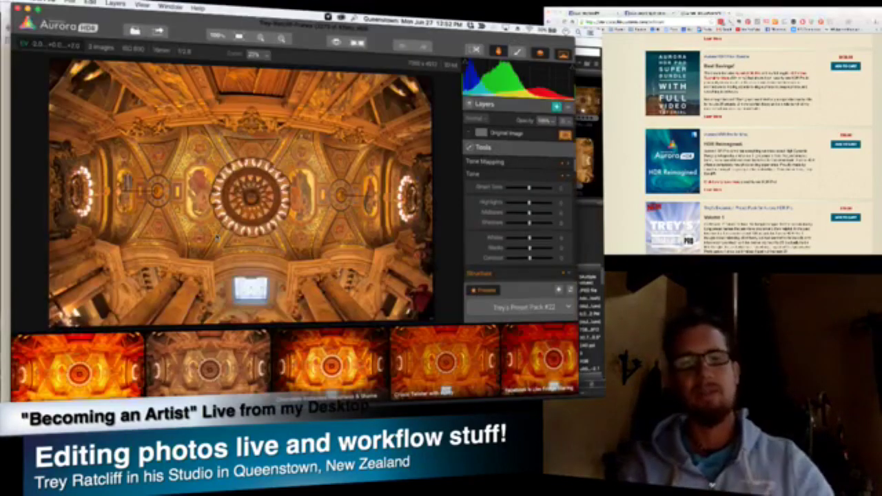
Step: Try the second preset and a couple of brighter presets on the merged ceiling HDR
{"action": "scroll", "coordinate": [204, 376], "scroll_direction": "right", "scroll_amount": 10}
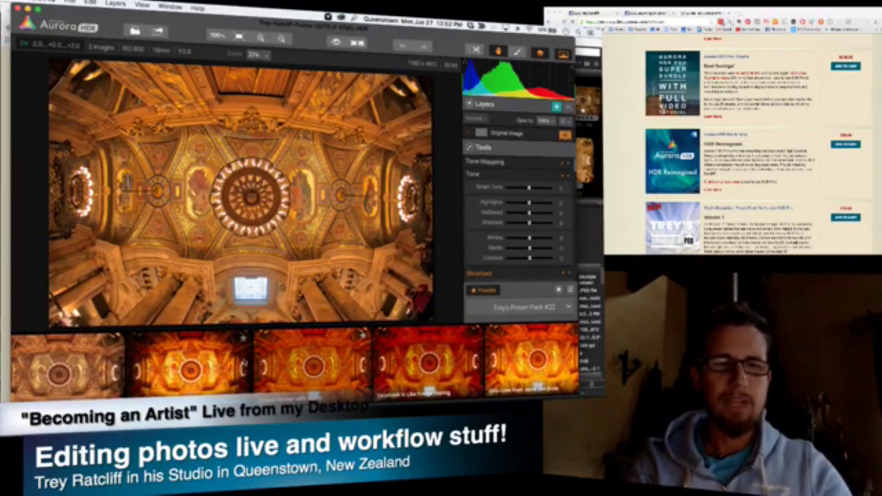
{"action": "left_click", "coordinate": [197, 370]}
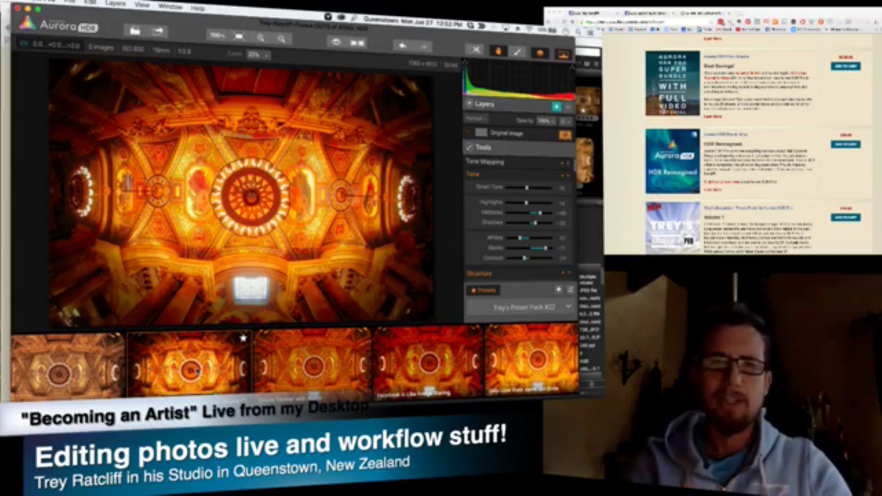
{"action": "scroll", "coordinate": [294, 362], "scroll_direction": "right", "scroll_amount": 5}
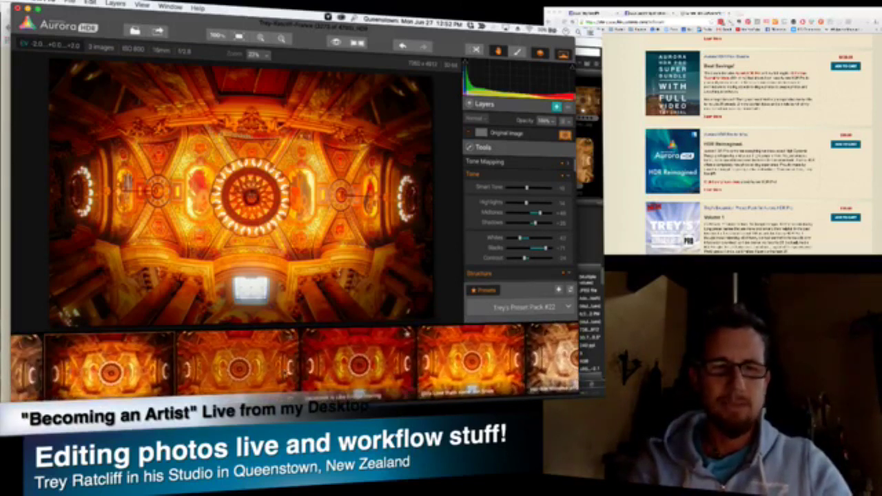
{"action": "left_click", "coordinate": [250, 371]}
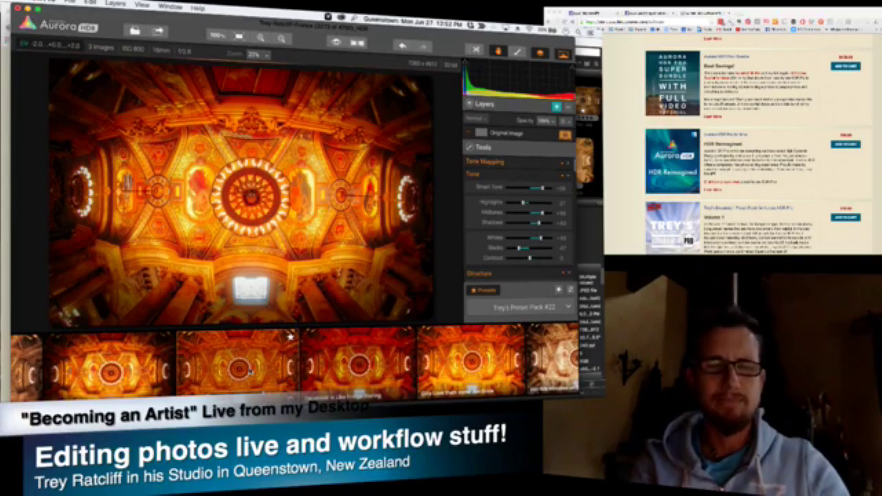
{"action": "left_click", "coordinate": [485, 359]}
Step: Scroll further through the presets, settle on the muted golden look, and add a new layer
{"action": "scroll", "coordinate": [485, 358], "scroll_direction": "right", "scroll_amount": 10}
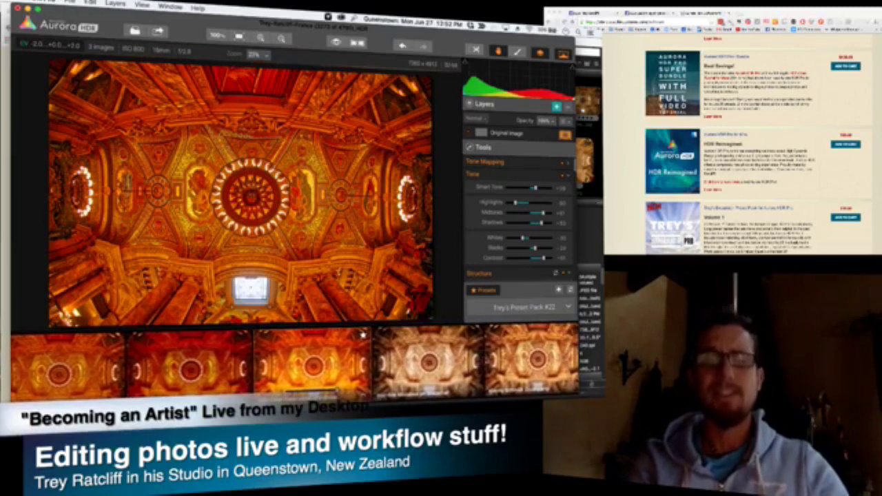
{"action": "scroll", "coordinate": [399, 373], "scroll_direction": "right", "scroll_amount": 8}
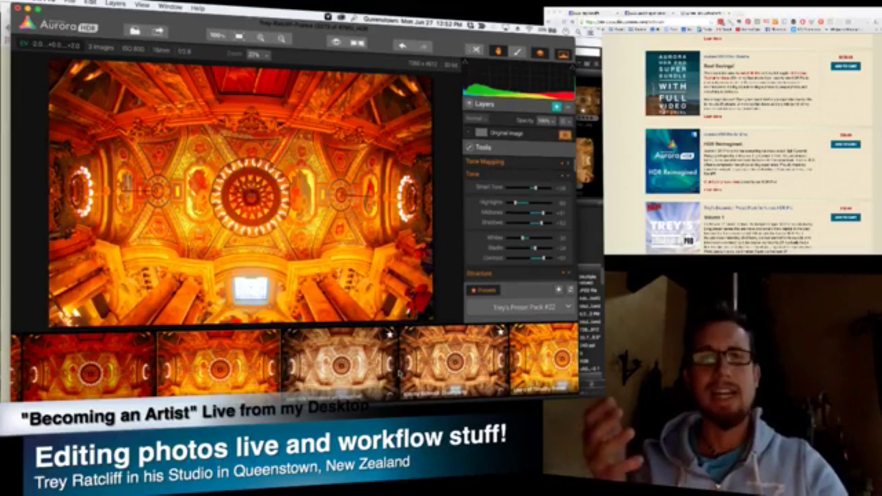
{"action": "scroll", "coordinate": [295, 363], "scroll_direction": "right", "scroll_amount": 6}
{"action": "scroll", "coordinate": [294, 363], "scroll_direction": "right", "scroll_amount": 6}
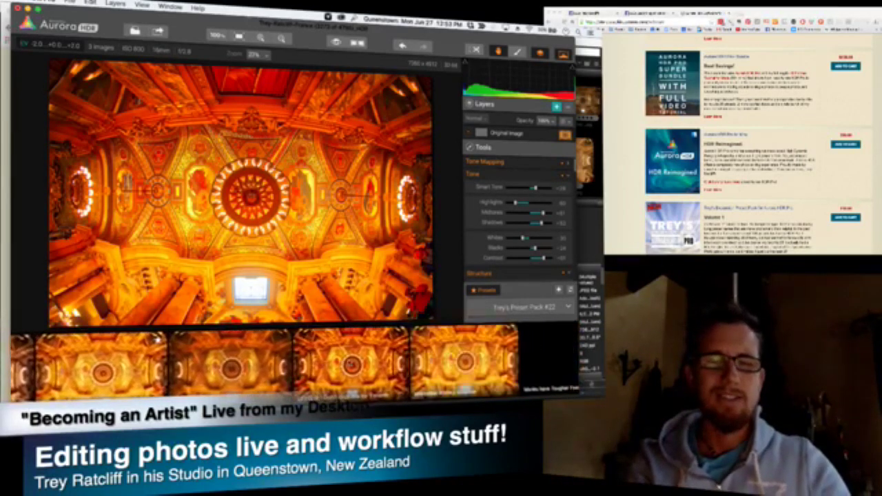
{"action": "scroll", "coordinate": [294, 363], "scroll_direction": "right", "scroll_amount": 4}
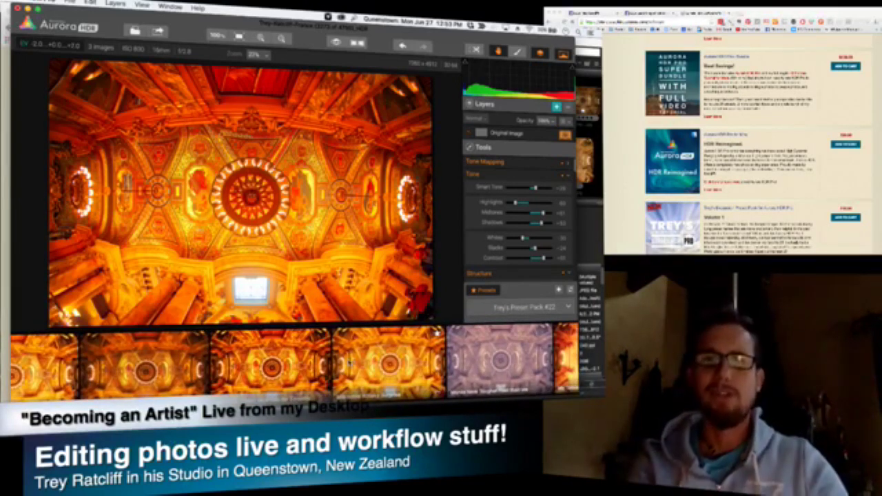
{"action": "scroll", "coordinate": [294, 363], "scroll_direction": "right", "scroll_amount": 8}
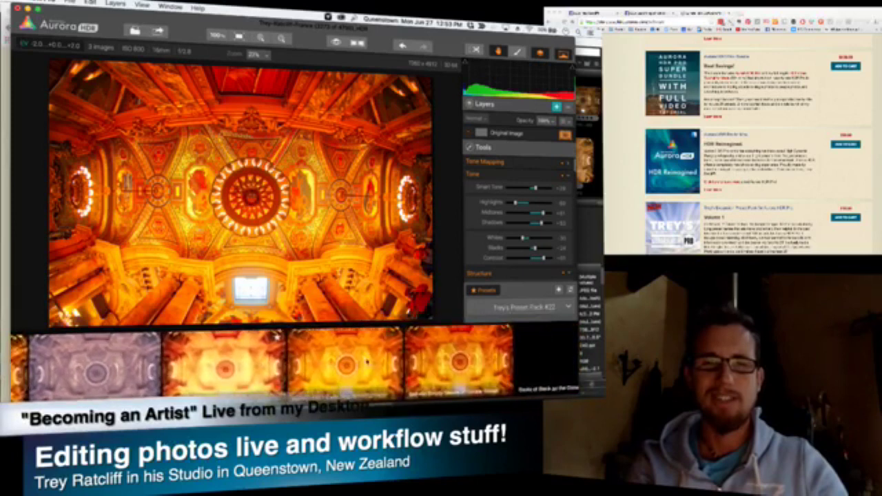
{"action": "left_click", "coordinate": [351, 363]}
{"action": "scroll", "coordinate": [331, 365], "scroll_direction": "right", "scroll_amount": 3}
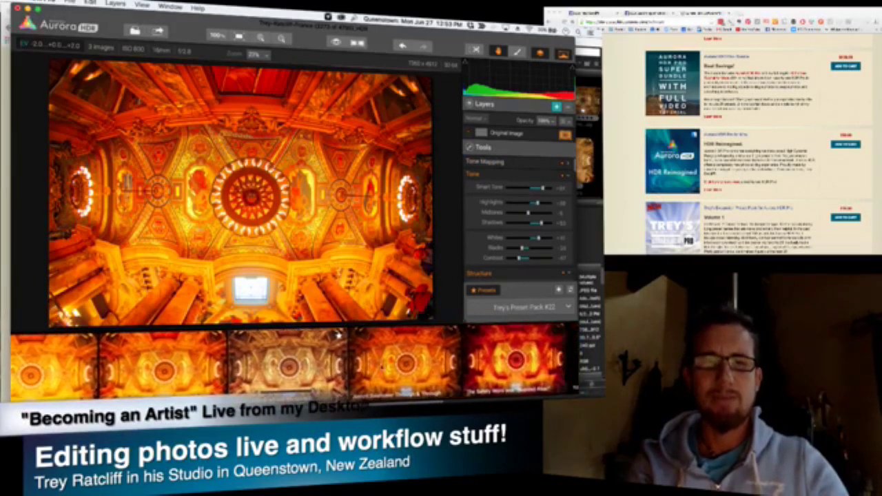
{"action": "left_click", "coordinate": [290, 370]}
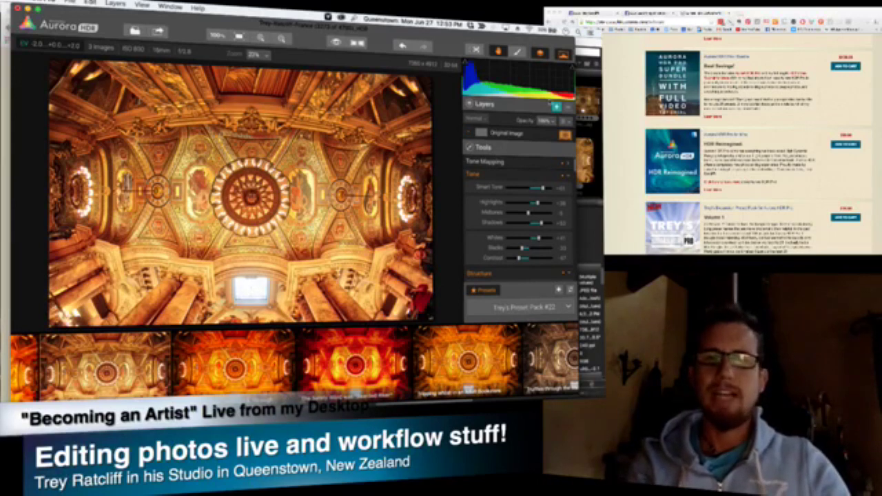
{"action": "left_click", "coordinate": [557, 106]}
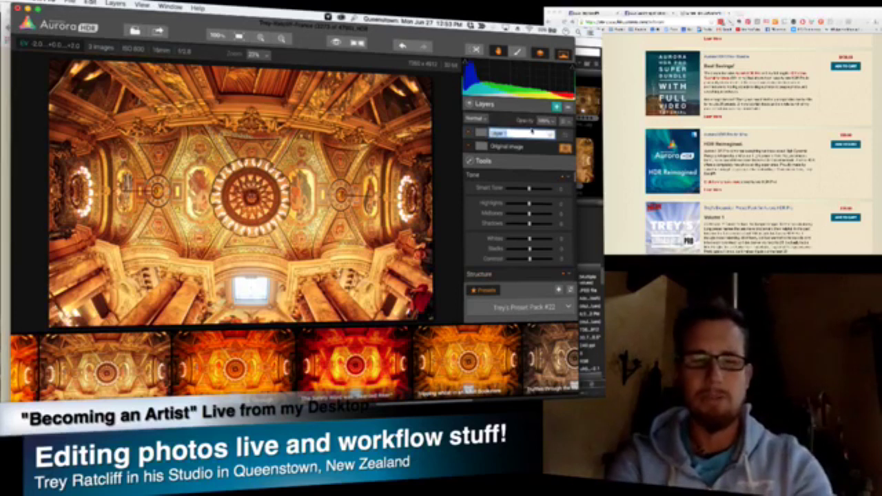
Step: Name the new layer Super HDR, raise its HDR Look amount, and select the Brush tool
{"action": "key", "text": "Return"}
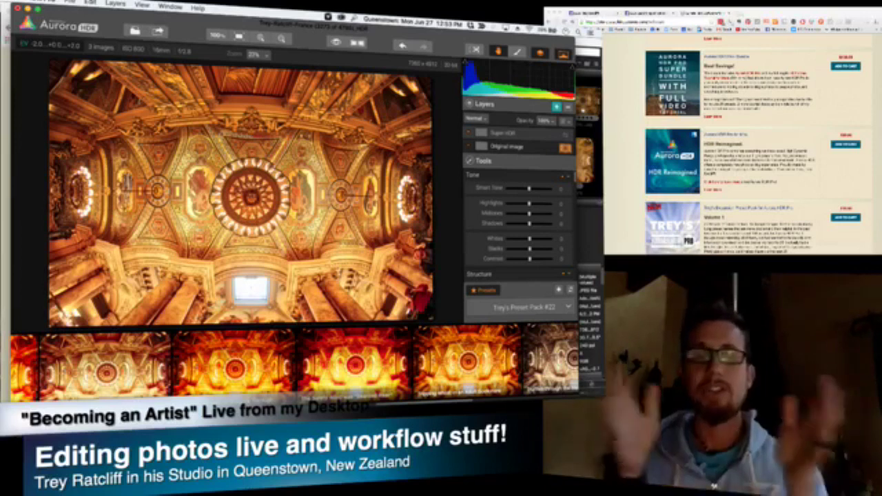
{"action": "scroll", "coordinate": [535, 189], "scroll_direction": "down", "scroll_amount": 5}
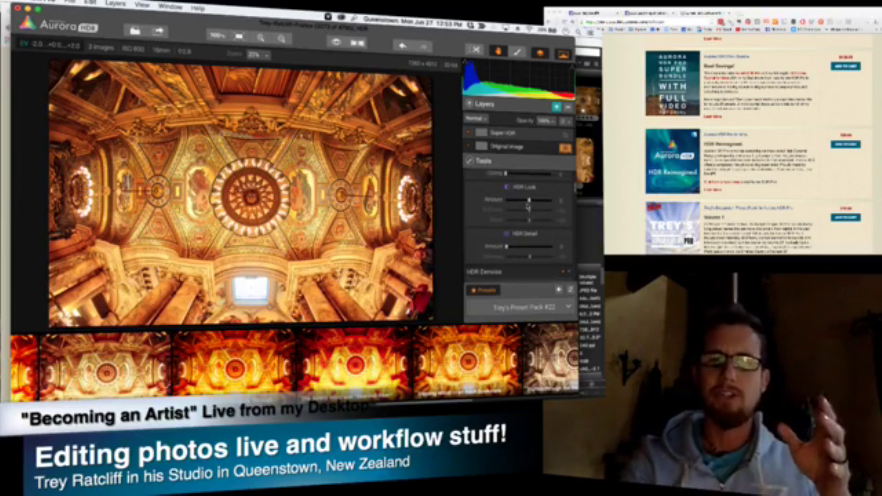
{"action": "scroll", "coordinate": [527, 204], "scroll_direction": "up", "scroll_amount": 1}
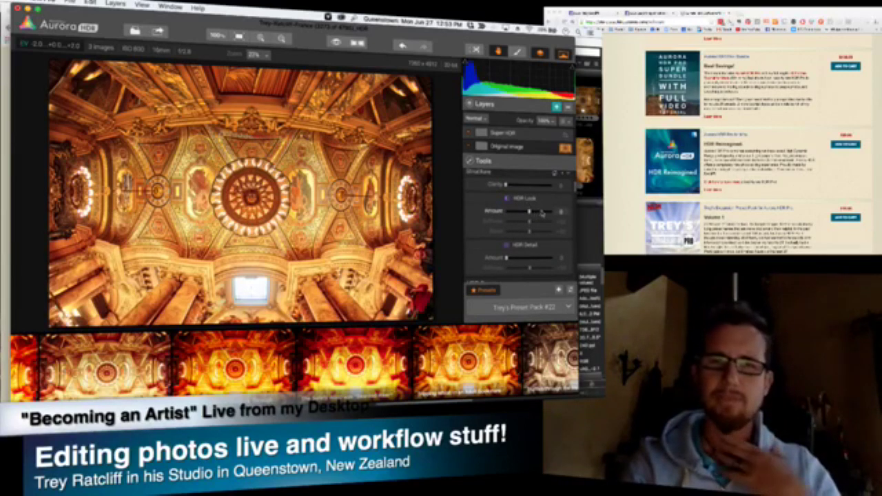
{"action": "left_click", "coordinate": [543, 212]}
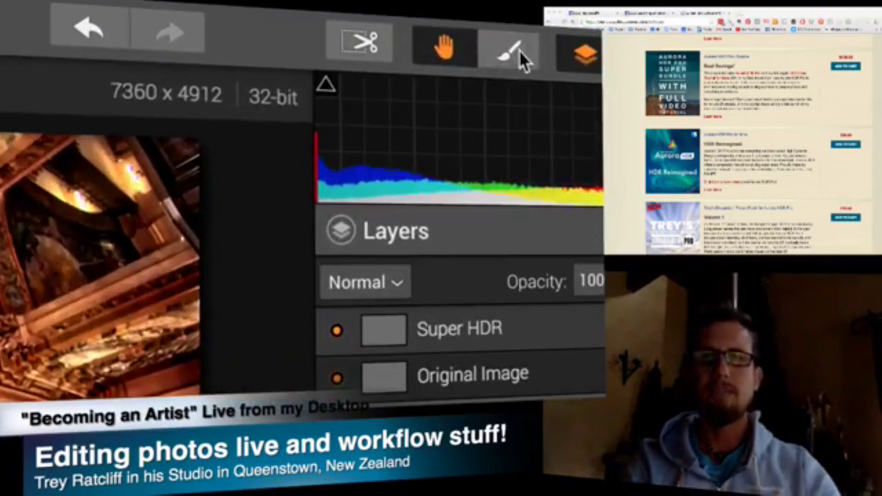
{"action": "left_click", "coordinate": [520, 53]}
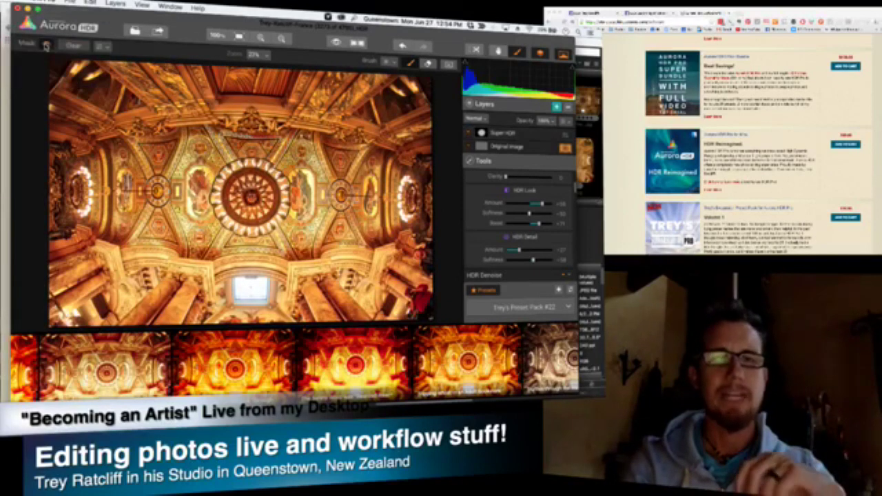
{"action": "left_click", "coordinate": [45, 44]}
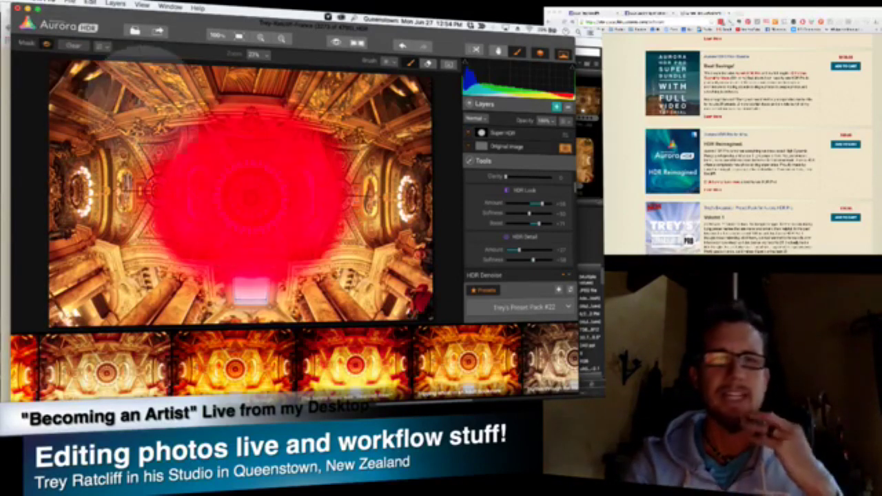
{"action": "left_click", "coordinate": [45, 44]}
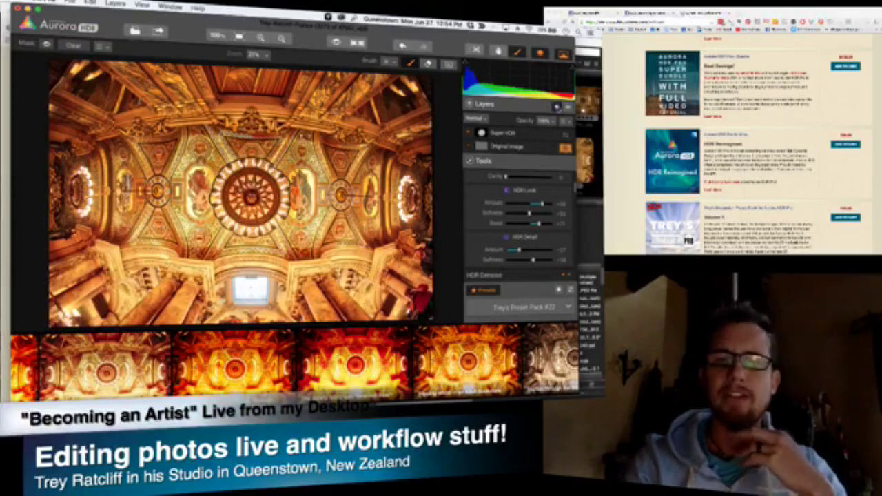
Step: Add a layer named 'Warm' and give it a dark vignette, Amount -83 and Size +31
{"action": "left_click", "coordinate": [556, 107]}
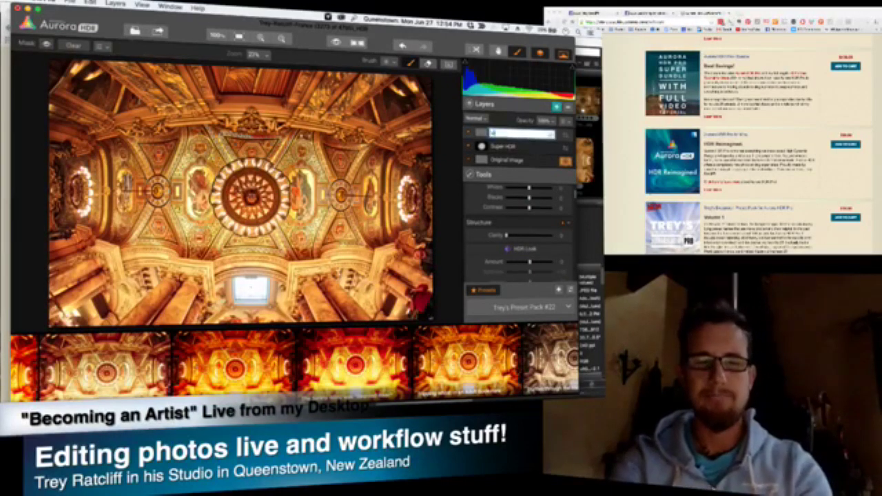
{"action": "type", "text": "Warm"}
{"action": "key", "text": "Return"}
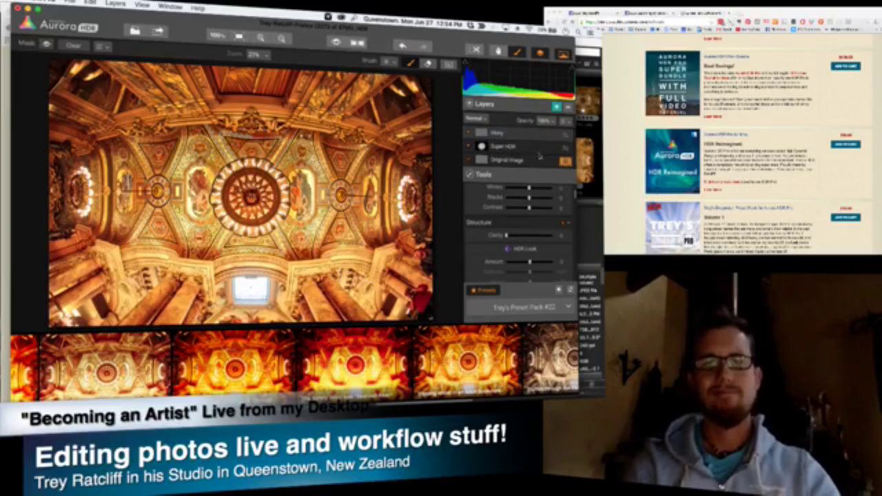
{"action": "scroll", "coordinate": [536, 223], "scroll_direction": "down", "scroll_amount": 8}
{"action": "scroll", "coordinate": [535, 223], "scroll_direction": "down", "scroll_amount": 10}
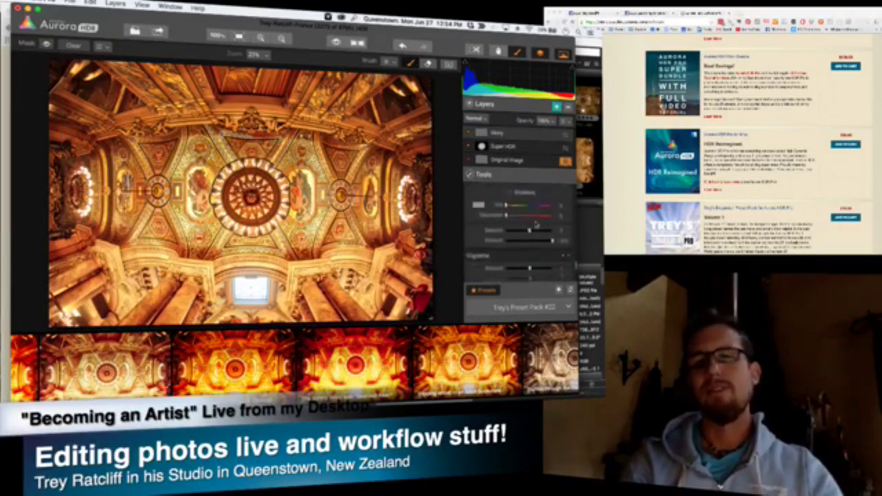
{"action": "scroll", "coordinate": [536, 223], "scroll_direction": "down", "scroll_amount": 5}
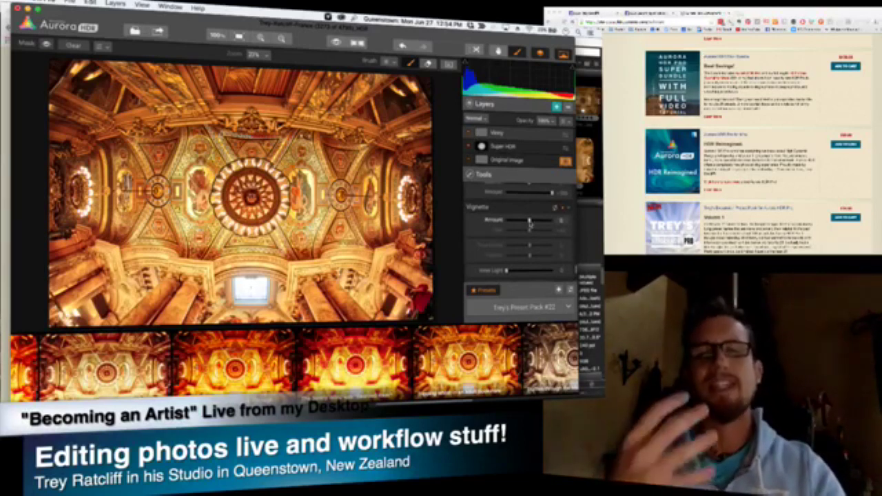
{"action": "left_click_drag", "start_coordinate": [534, 224], "coordinate": [511, 221]}
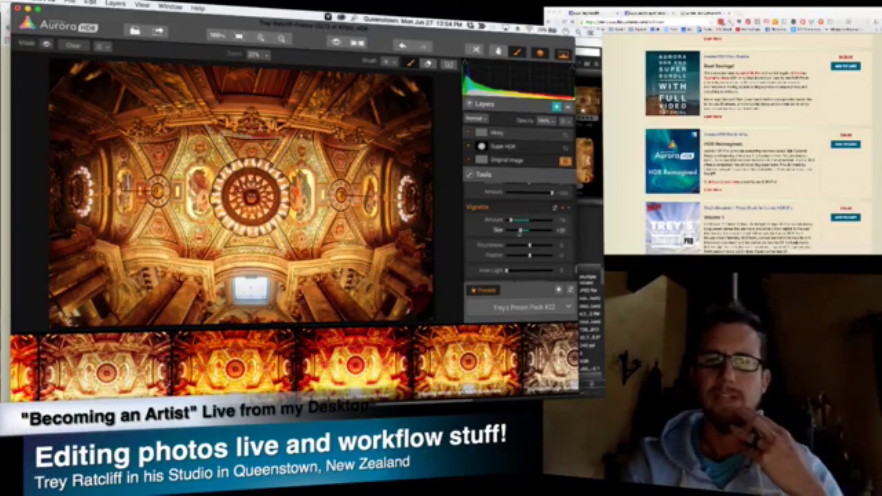
{"action": "left_click_drag", "start_coordinate": [511, 221], "coordinate": [509, 221]}
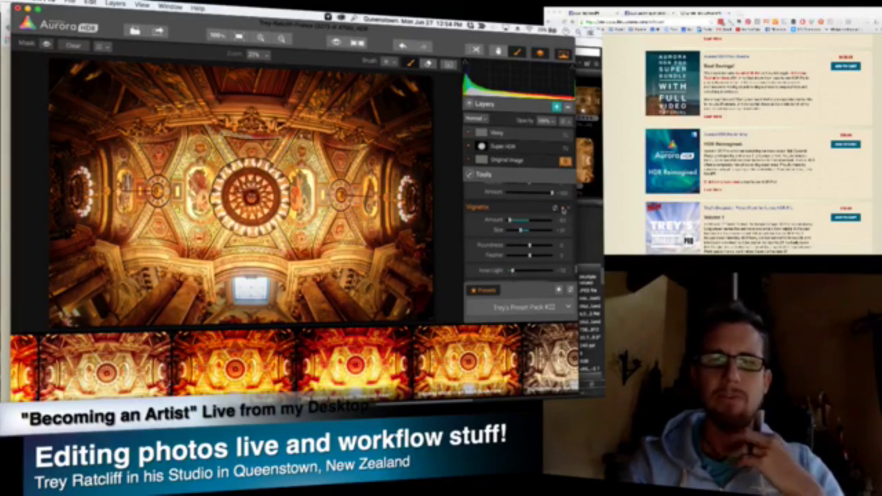
Step: Toggle the vignette off and on repeatedly to compare the ceiling photo with and without it
{"action": "left_click", "coordinate": [562, 208]}
{"action": "left_click", "coordinate": [562, 208]}
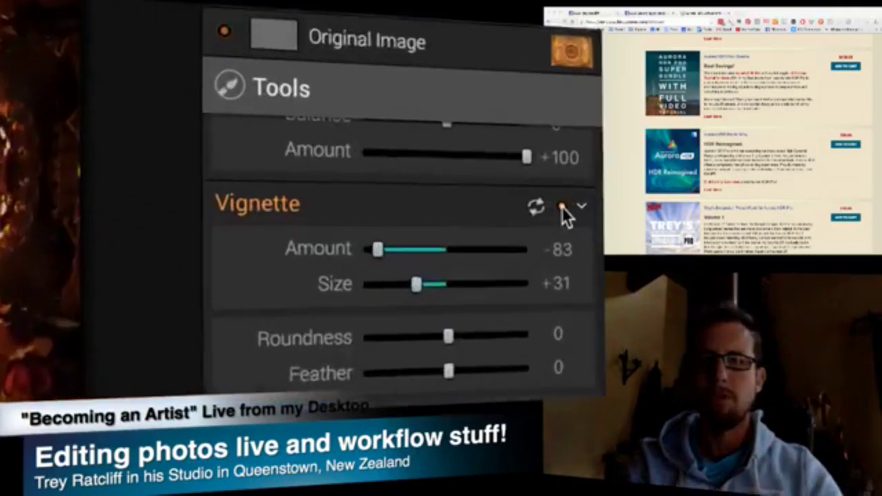
{"action": "left_click", "coordinate": [562, 207]}
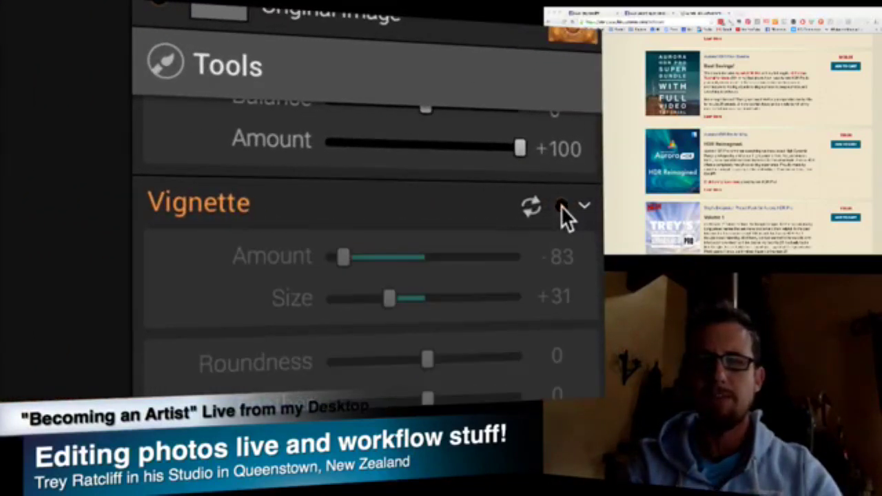
{"action": "left_click", "coordinate": [562, 208]}
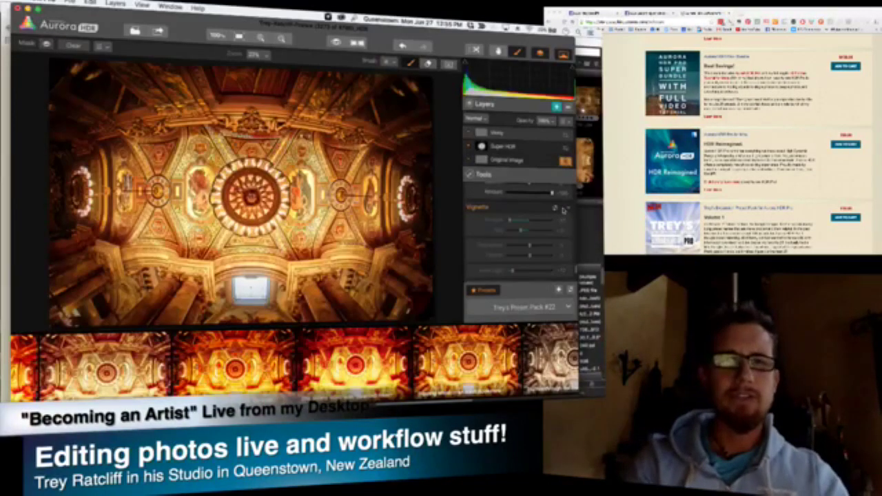
{"action": "left_click", "coordinate": [562, 208]}
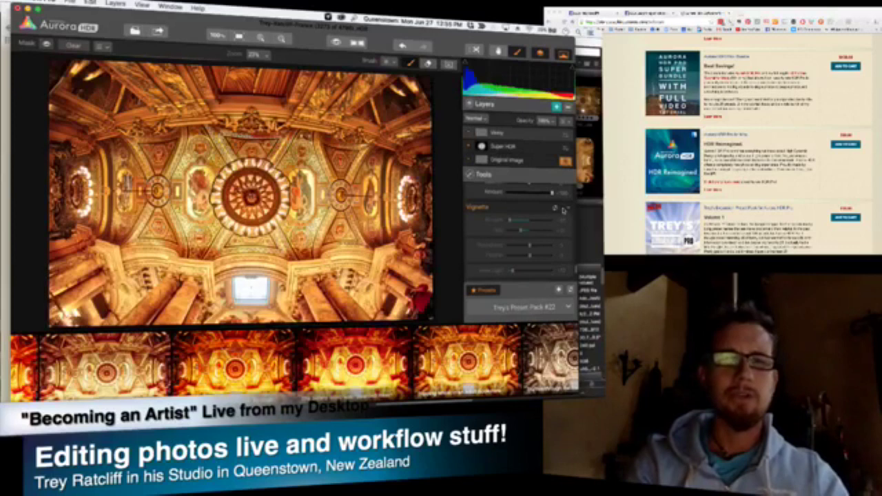
{"action": "left_click", "coordinate": [563, 208]}
{"action": "scroll", "coordinate": [563, 209], "scroll_direction": "down", "scroll_amount": 5}
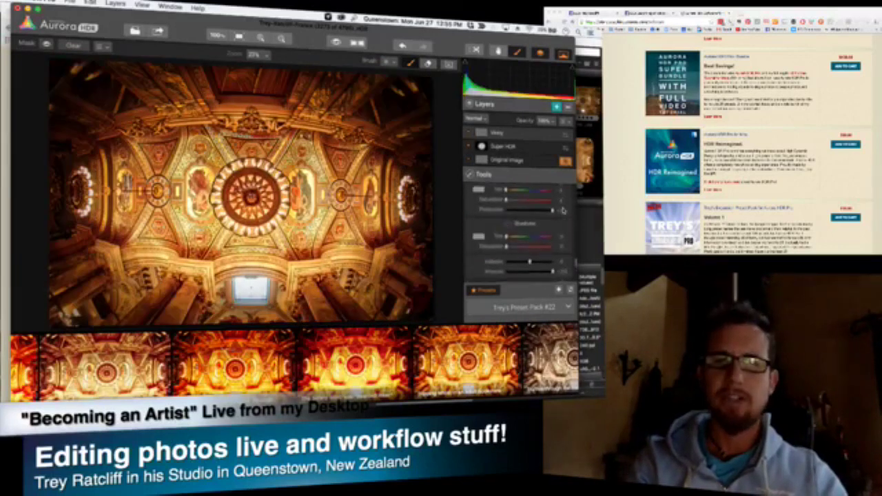
{"action": "scroll", "coordinate": [563, 208], "scroll_direction": "up", "scroll_amount": 8}
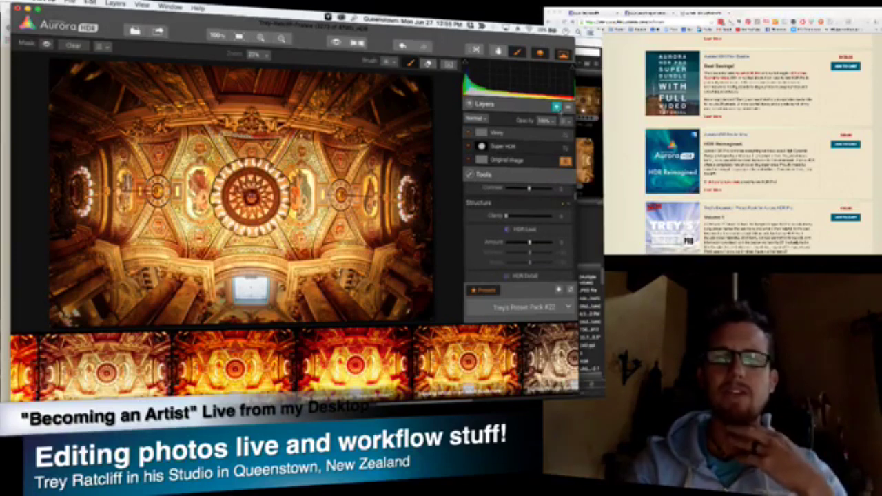
Step: Add Layer 3, raise its Image Radiance amount, and brush the glow onto the ceiling photo
{"action": "left_click", "coordinate": [556, 107]}
{"action": "scroll", "coordinate": [518, 228], "scroll_direction": "down", "scroll_amount": 4}
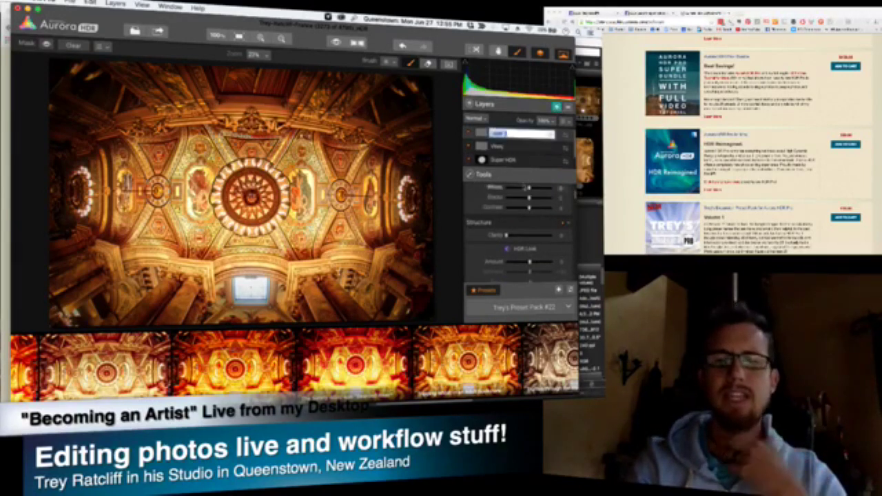
{"action": "scroll", "coordinate": [518, 229], "scroll_direction": "down", "scroll_amount": 3}
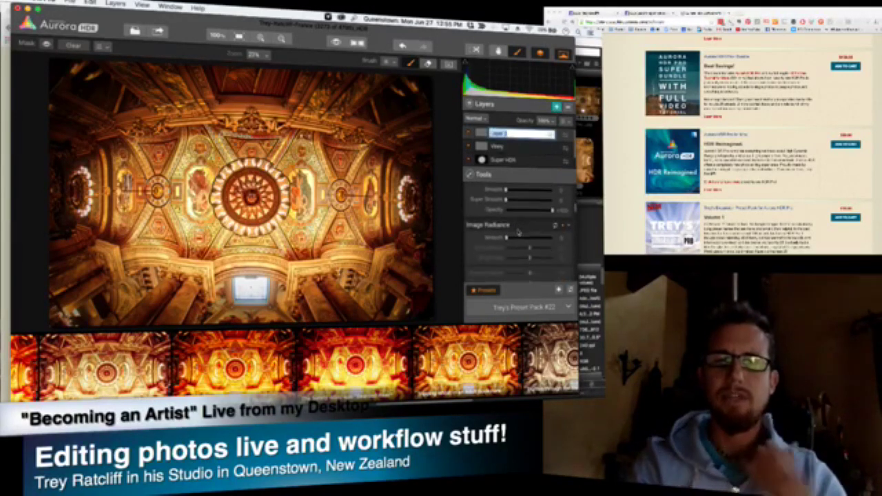
{"action": "left_click_drag", "start_coordinate": [518, 239], "coordinate": [525, 239]}
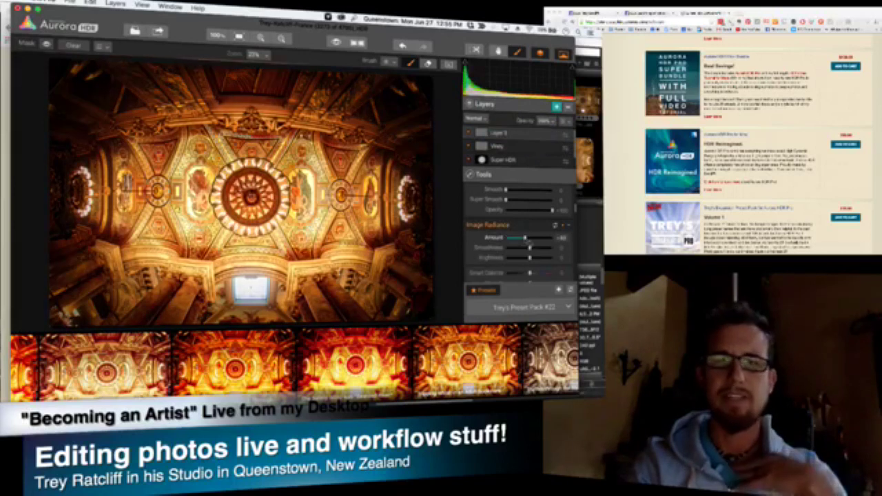
{"action": "scroll", "coordinate": [538, 273], "scroll_direction": "down", "scroll_amount": 3}
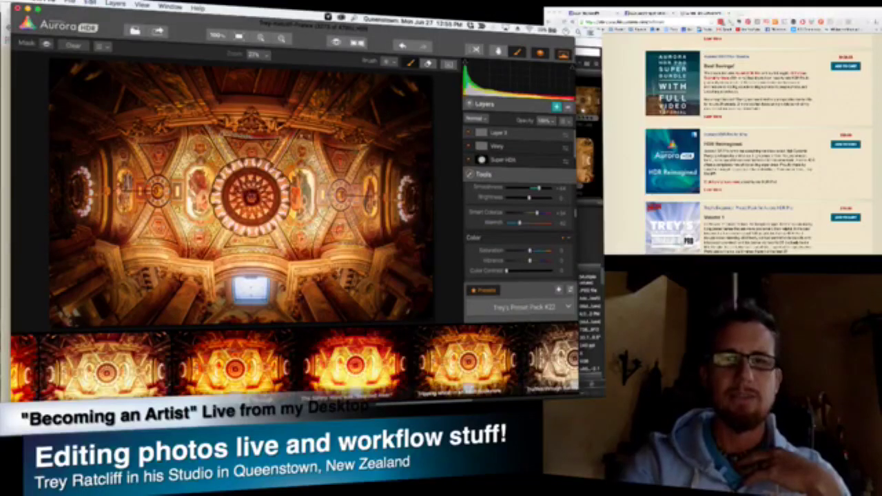
{"action": "left_click_drag", "start_coordinate": [303, 182], "coordinate": [336, 191]}
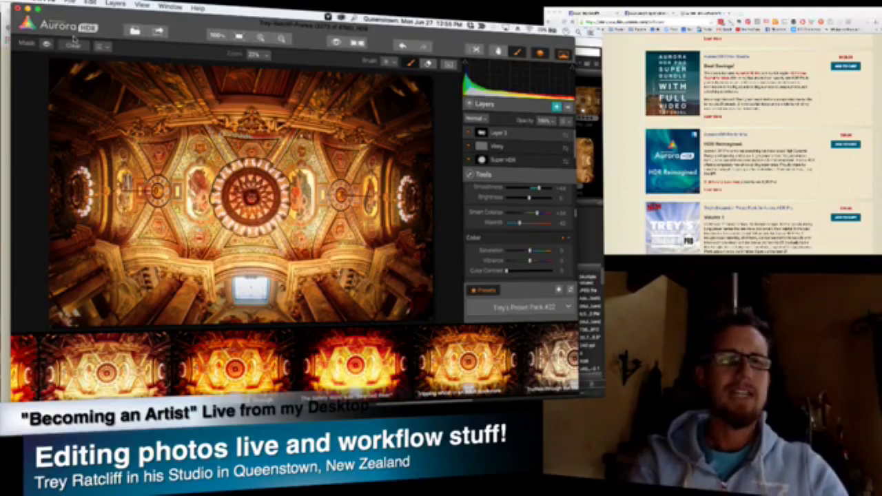
Step: Export the ceiling HDR as a JPEG image into the Aurora Me folder
{"action": "left_click", "coordinate": [159, 32]}
{"action": "left_click", "coordinate": [159, 58]}
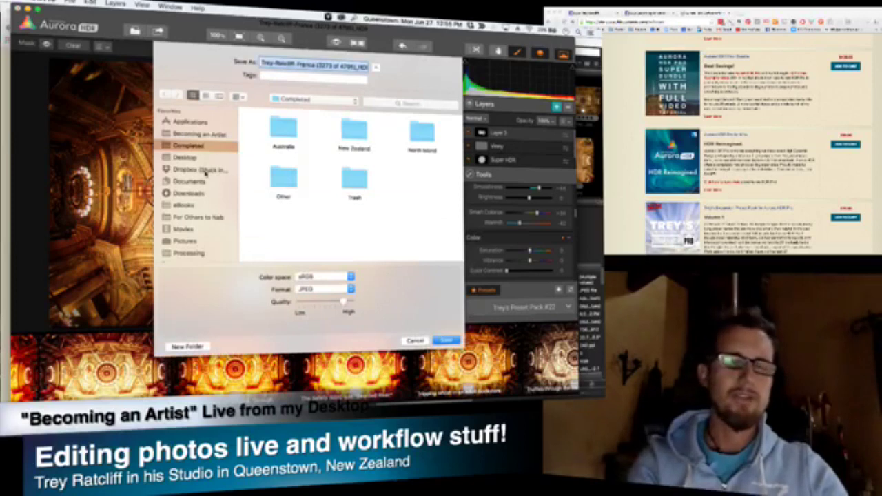
{"action": "scroll", "coordinate": [195, 203], "scroll_direction": "down", "scroll_amount": 2}
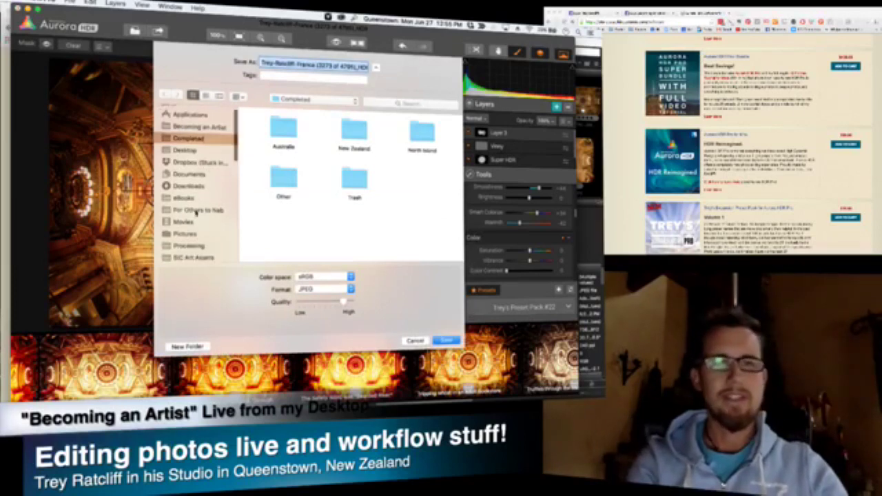
{"action": "left_click", "coordinate": [190, 235]}
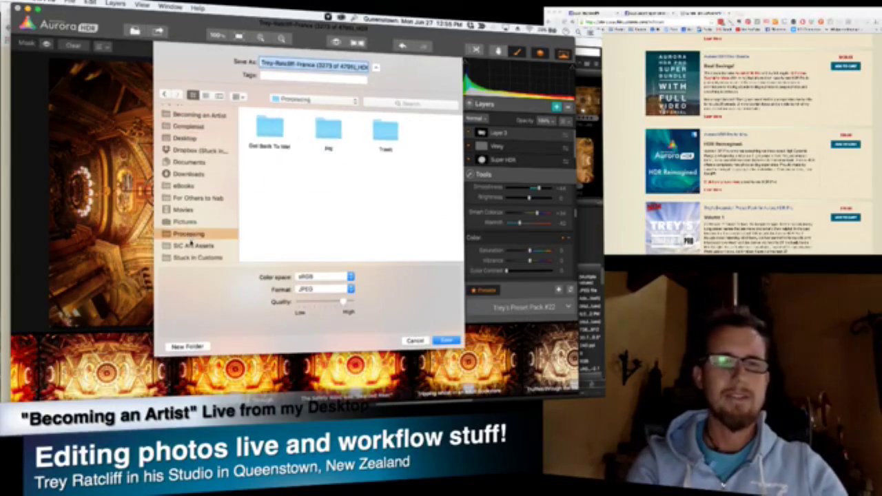
{"action": "scroll", "coordinate": [192, 244], "scroll_direction": "down", "scroll_amount": 3}
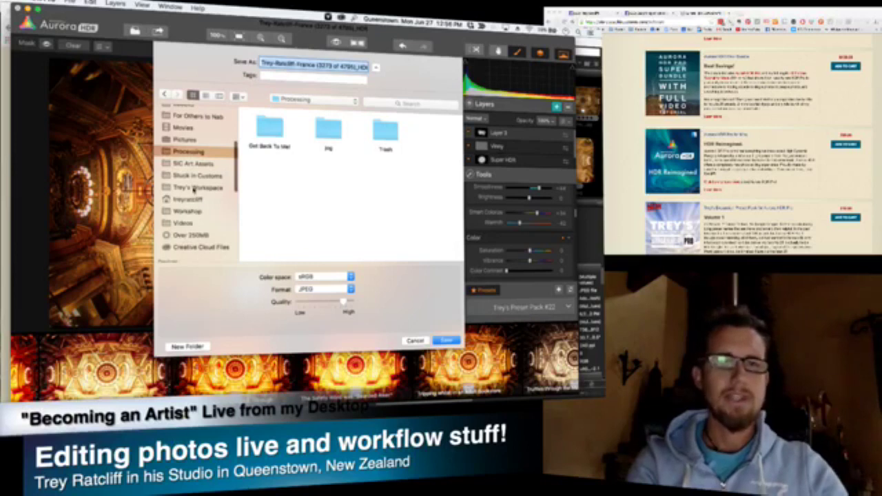
{"action": "left_click", "coordinate": [195, 187]}
{"action": "double_click", "coordinate": [284, 130]}
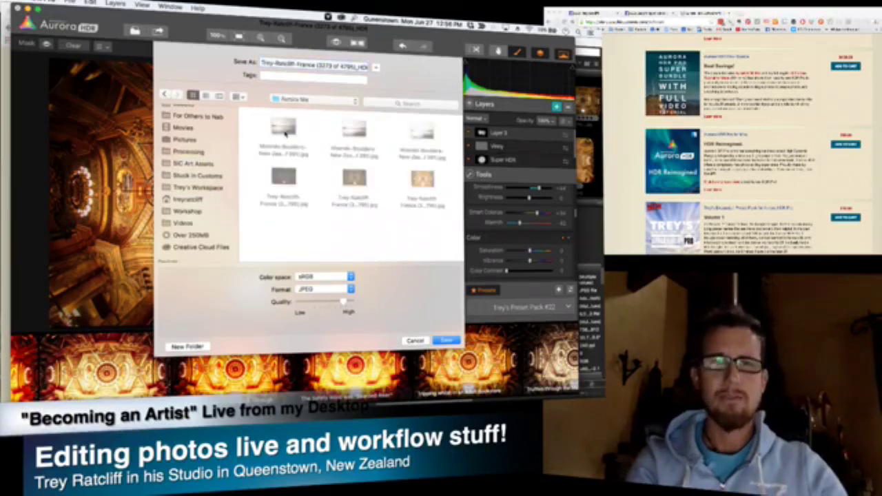
{"action": "left_click", "coordinate": [445, 341]}
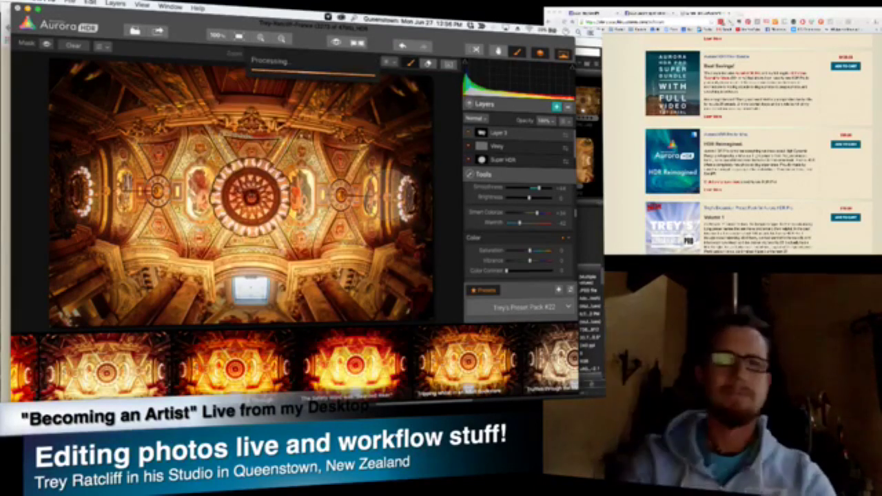
{"action": "key", "text": "super+Tab"}
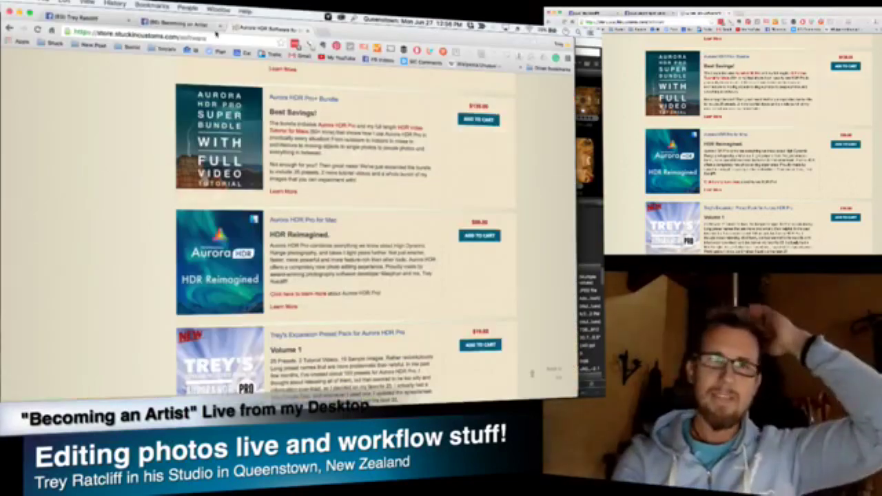
Step: Open the Becoming an Artist group and expand the truncated drinking-game comment
{"action": "left_click", "coordinate": [186, 27]}
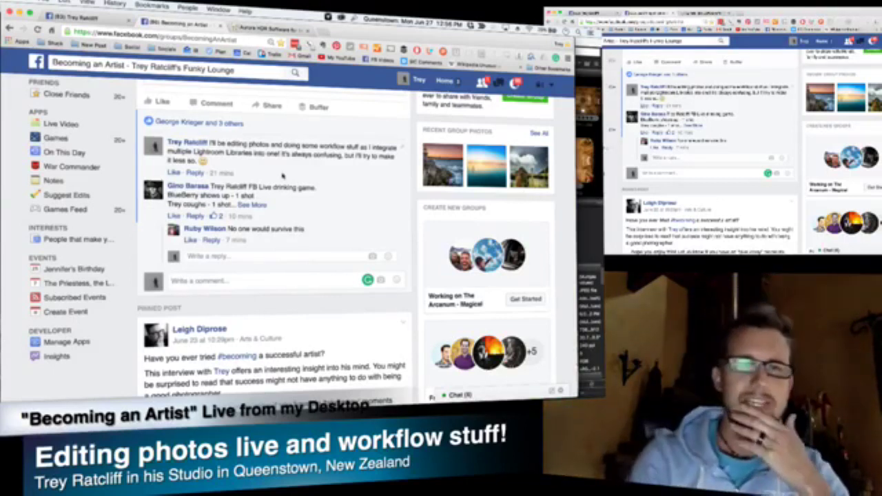
{"action": "scroll", "coordinate": [300, 214], "scroll_direction": "up", "scroll_amount": 1}
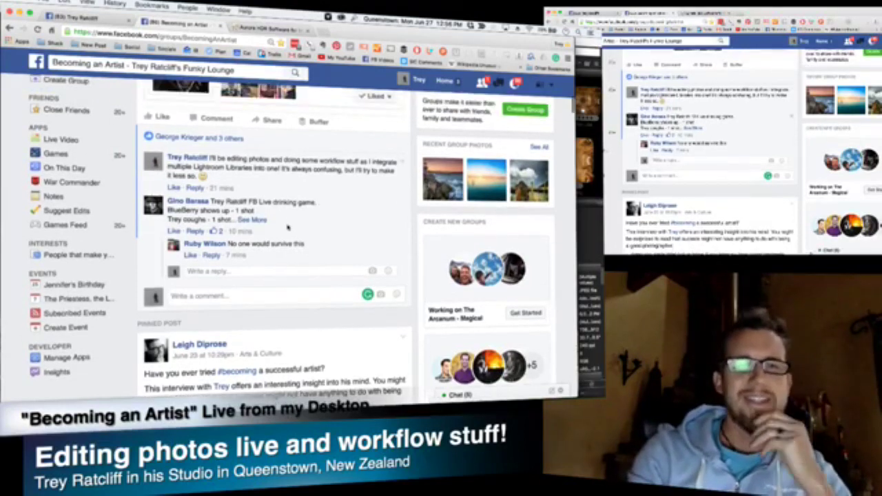
{"action": "scroll", "coordinate": [286, 215], "scroll_direction": "down", "scroll_amount": 1}
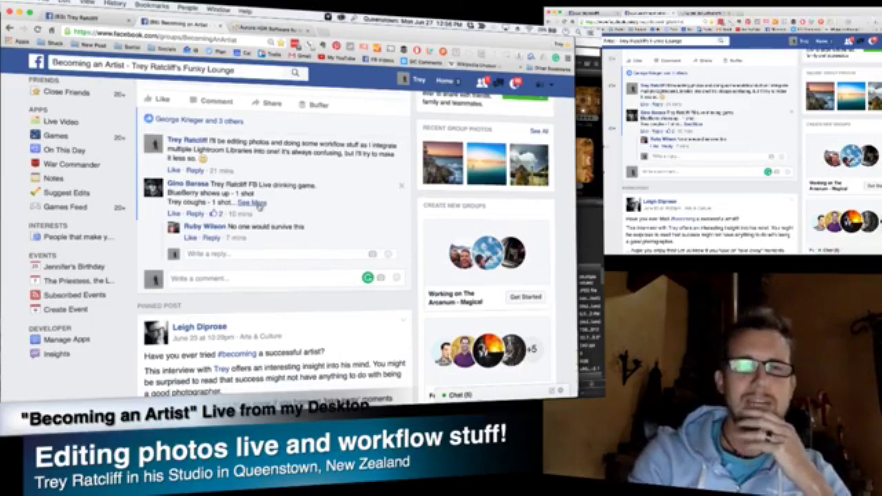
{"action": "left_click", "coordinate": [251, 202]}
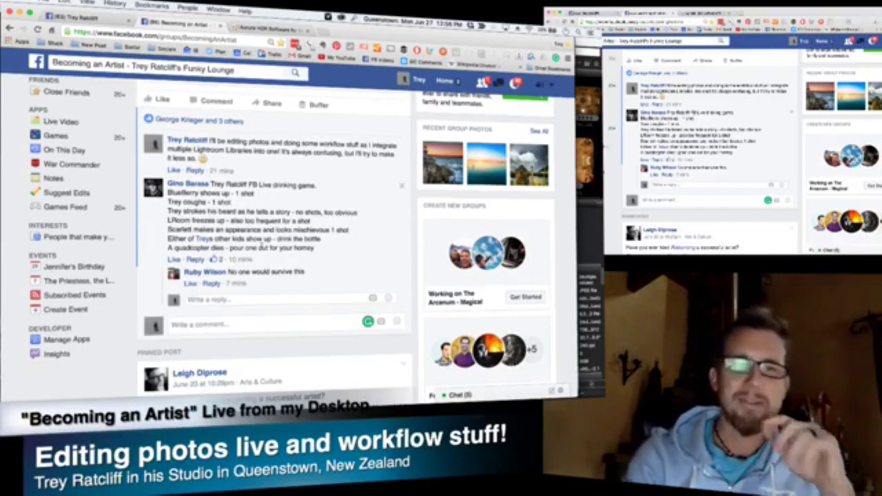
{"action": "scroll", "coordinate": [263, 230], "scroll_direction": "down", "scroll_amount": 1}
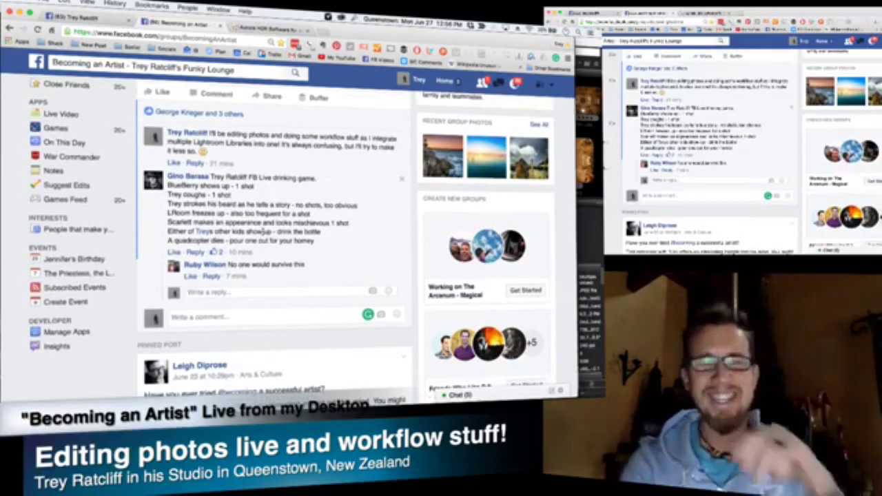
{"action": "scroll", "coordinate": [264, 231], "scroll_direction": "up", "scroll_amount": 1}
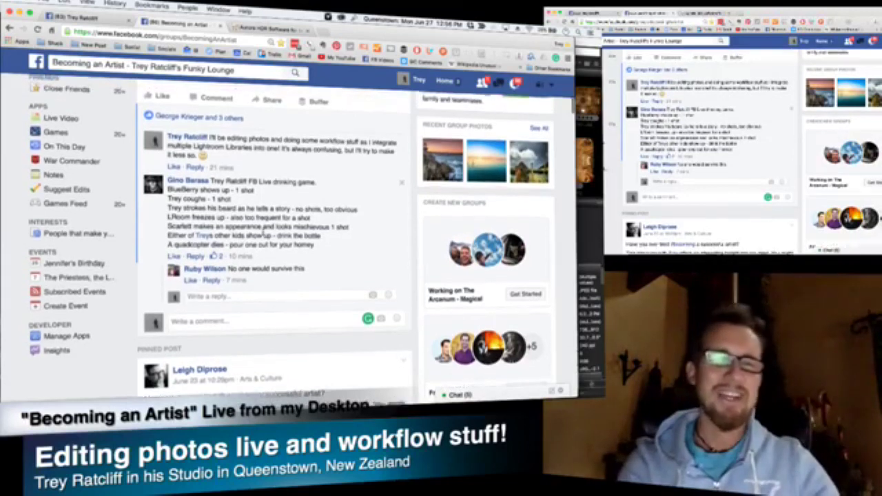
{"action": "scroll", "coordinate": [264, 229], "scroll_direction": "up", "scroll_amount": 5}
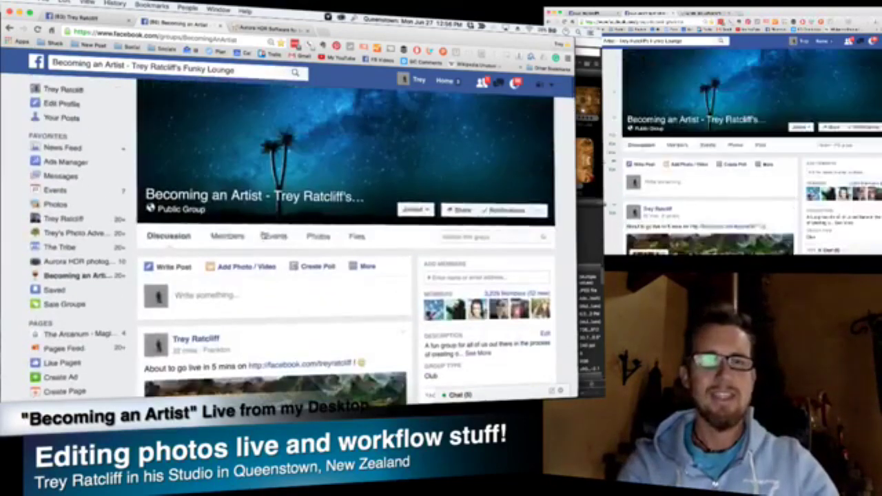
{"action": "scroll", "coordinate": [262, 236], "scroll_direction": "down", "scroll_amount": 4}
{"action": "scroll", "coordinate": [262, 235], "scroll_direction": "up", "scroll_amount": 5}
Step: Go to the photographer's own Facebook page and load its live video post
{"action": "left_click", "coordinate": [73, 16]}
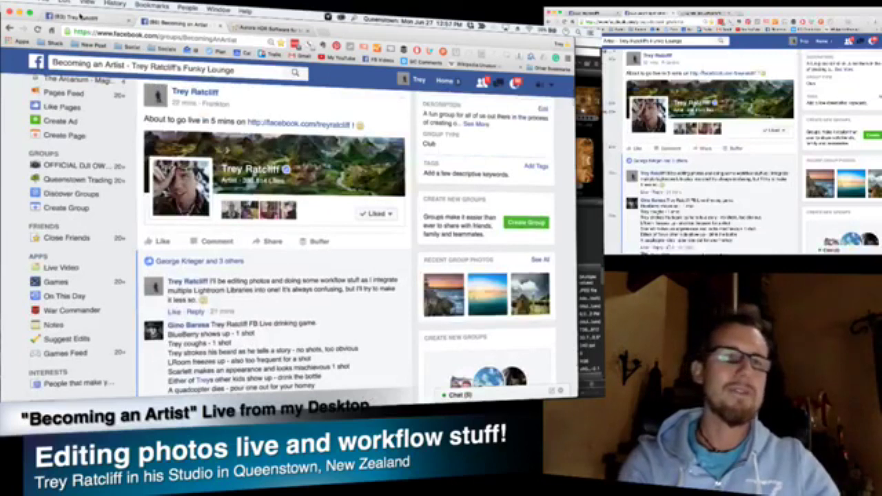
{"action": "scroll", "coordinate": [299, 251], "scroll_direction": "down", "scroll_amount": 4}
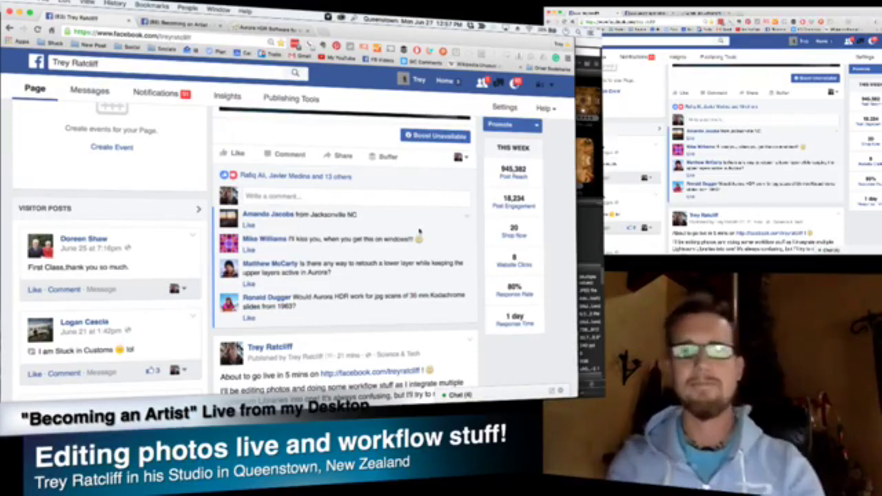
{"action": "left_click", "coordinate": [470, 217]}
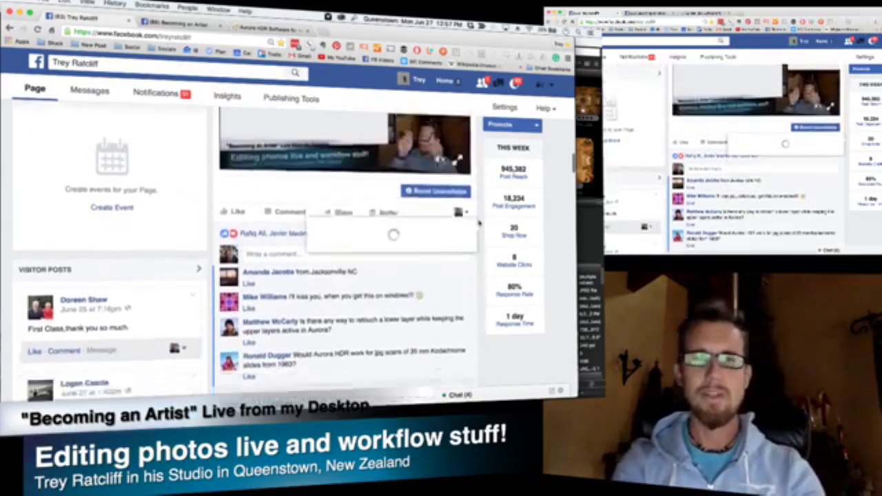
Step: Scroll past the page's visitor posts, then bring Adobe Bridge's Aurora Me folder forward
{"action": "scroll", "coordinate": [479, 223], "scroll_direction": "down", "scroll_amount": 3}
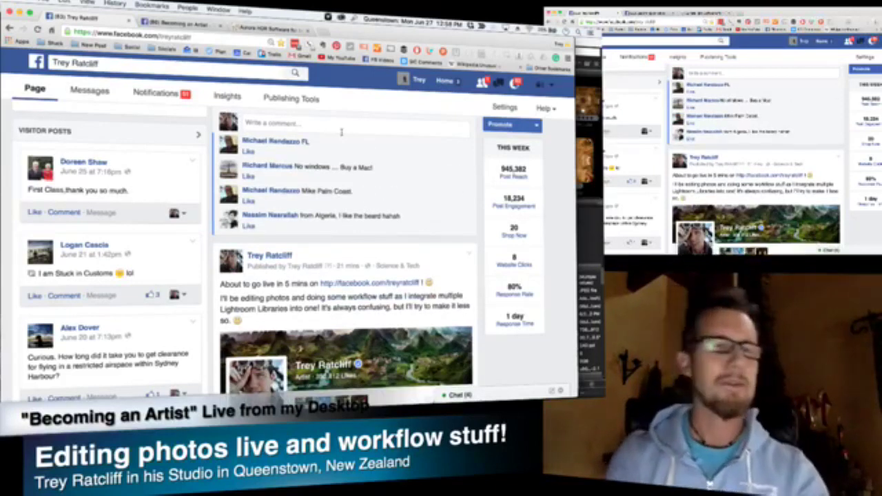
{"action": "key", "text": "super+Tab"}
{"action": "key", "text": "super+Tab"}
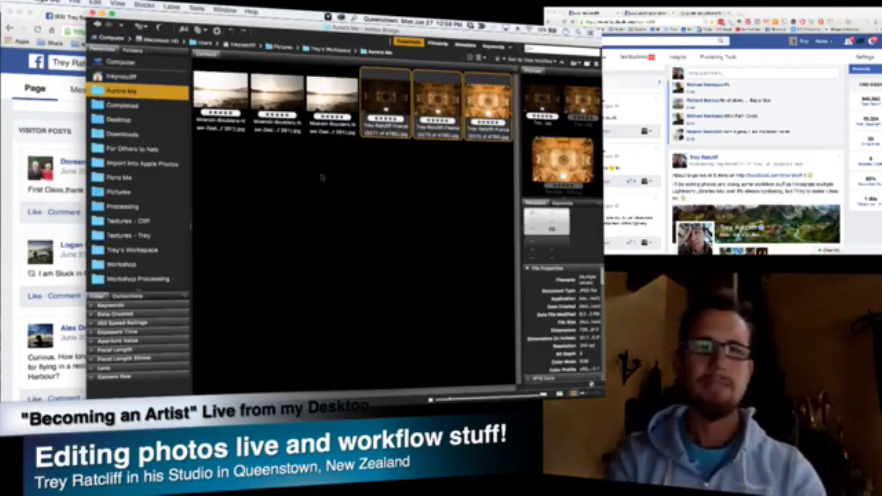
Step: Compare the three Moeraki sunset thumbnails and open the first one in full-screen preview
{"action": "left_click", "coordinate": [321, 177]}
{"action": "key", "text": "super+Tab"}
{"action": "key", "text": "super+Tab"}
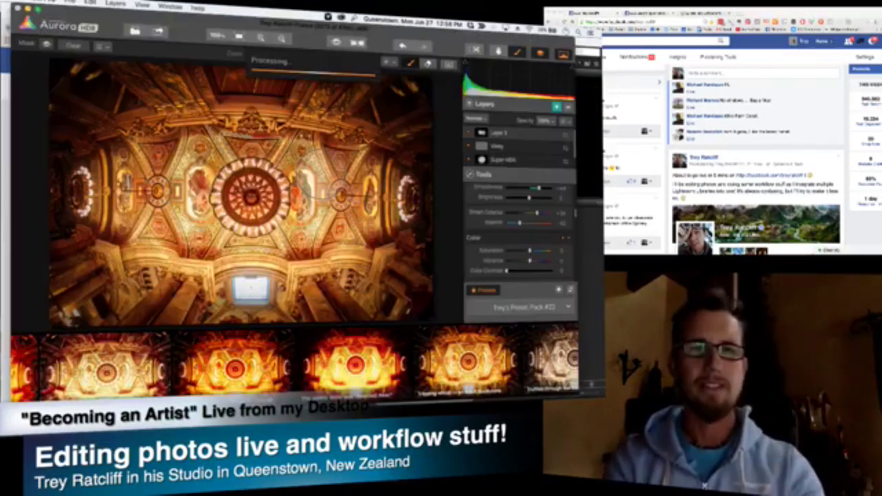
{"action": "key", "text": "super+Tab"}
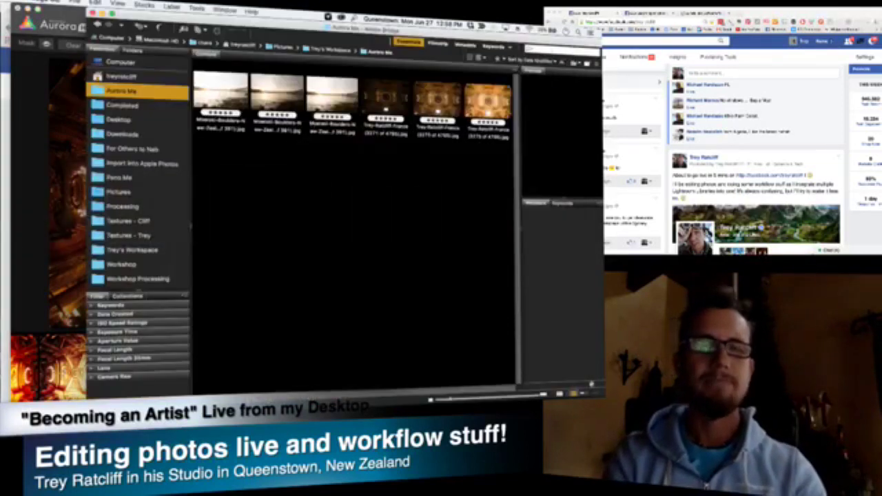
{"action": "left_click", "coordinate": [276, 97]}
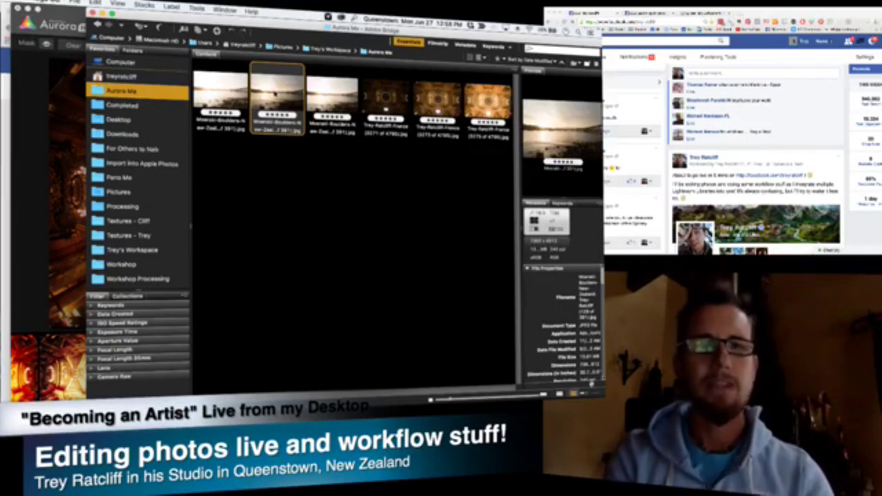
{"action": "left_click", "coordinate": [222, 94]}
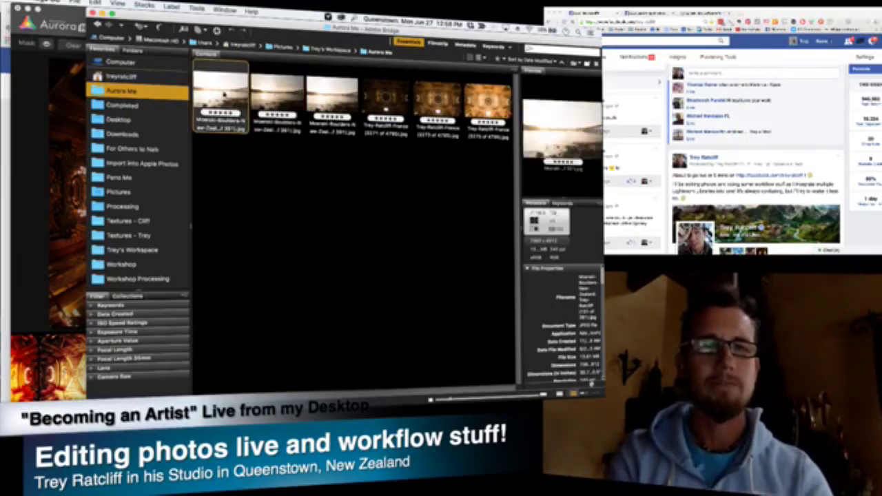
{"action": "left_click", "coordinate": [332, 94]}
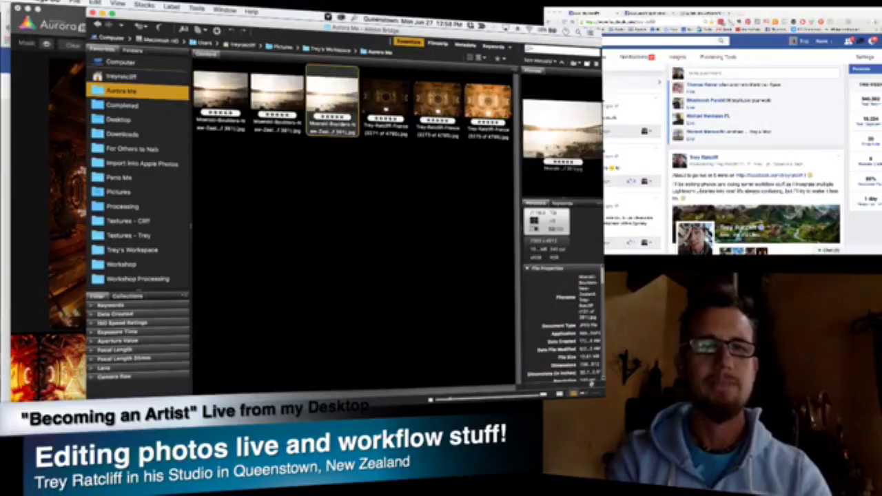
{"action": "left_click", "coordinate": [229, 125]}
{"action": "key", "text": "space"}
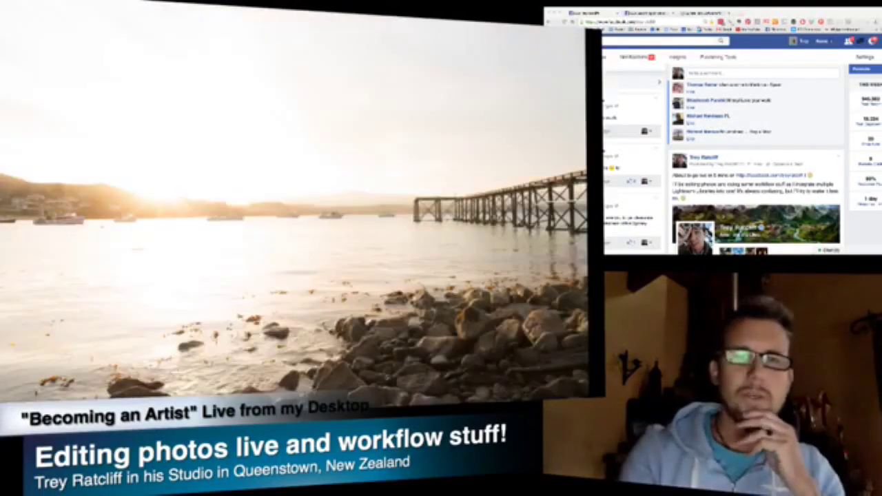
Step: Step through the pier exposures full screen, then open the Becoming an Artist group in the browser
{"action": "key", "text": "Right"}
{"action": "key", "text": "Right"}
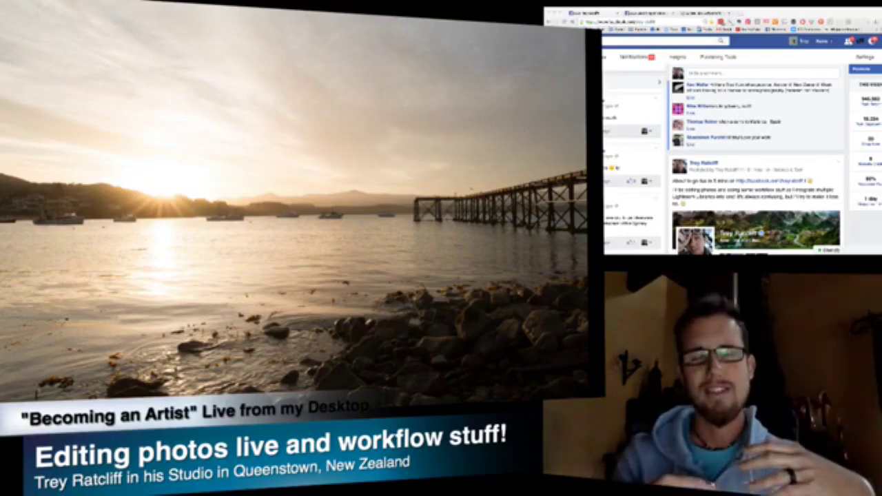
{"action": "key", "text": "Escape"}
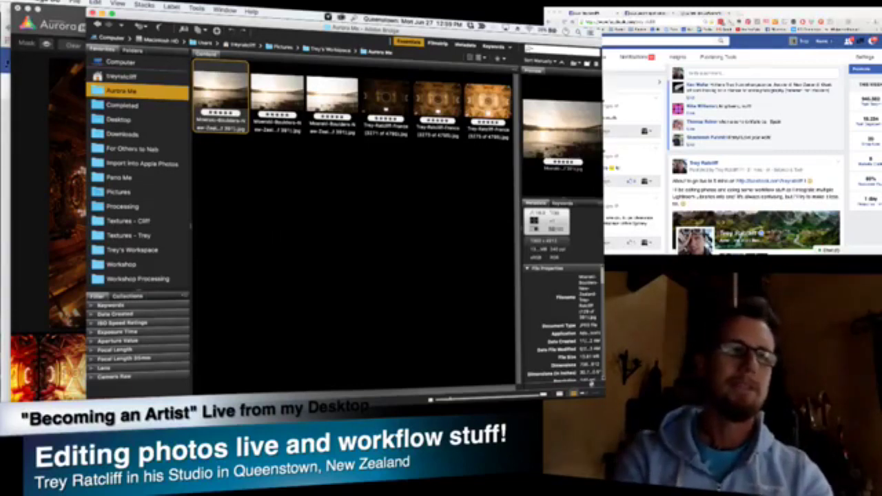
{"action": "key", "text": "super+Tab"}
{"action": "left_click", "coordinate": [186, 26]}
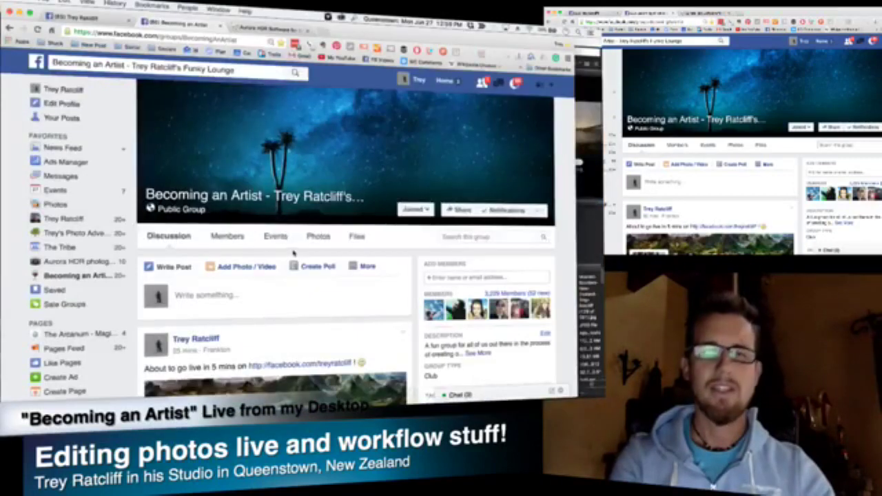
Step: Scroll down the group feed and like the Ronneby city hall sunset post
{"action": "scroll", "coordinate": [292, 253], "scroll_direction": "down", "scroll_amount": 3}
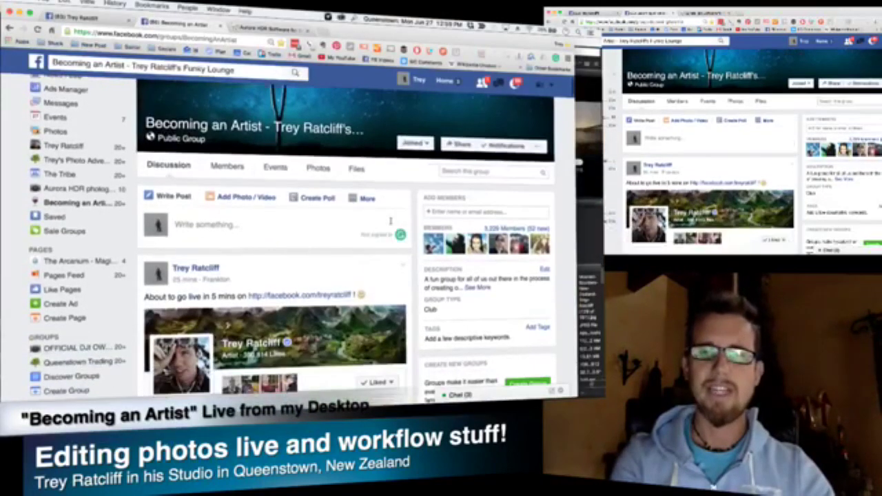
{"action": "scroll", "coordinate": [344, 218], "scroll_direction": "down", "scroll_amount": 10}
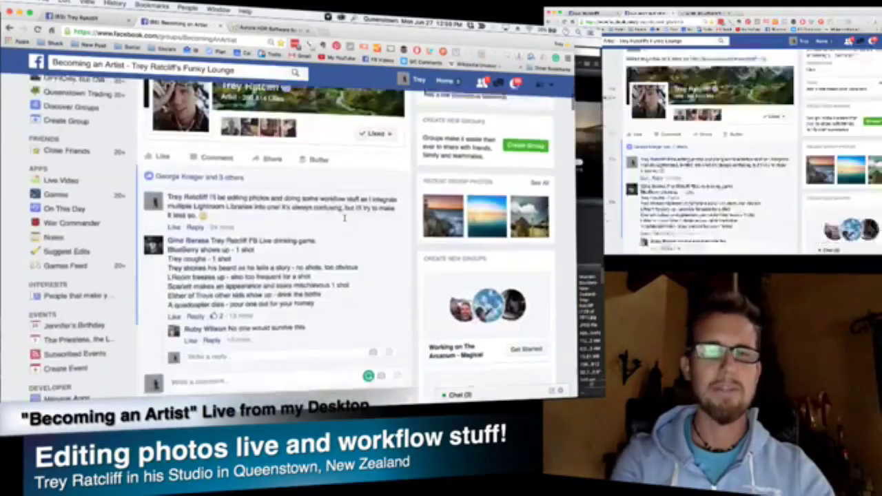
{"action": "scroll", "coordinate": [341, 248], "scroll_direction": "down", "scroll_amount": 15}
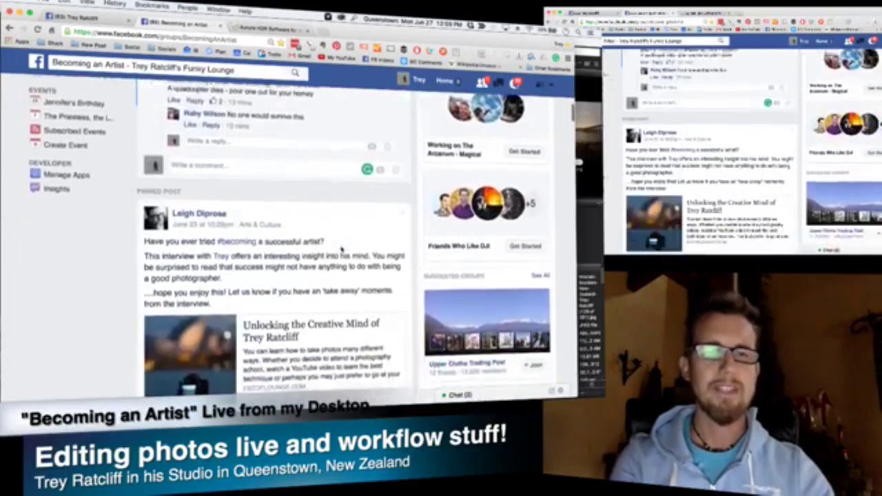
{"action": "scroll", "coordinate": [275, 241], "scroll_direction": "up", "scroll_amount": 2}
{"action": "scroll", "coordinate": [283, 280], "scroll_direction": "down", "scroll_amount": 3}
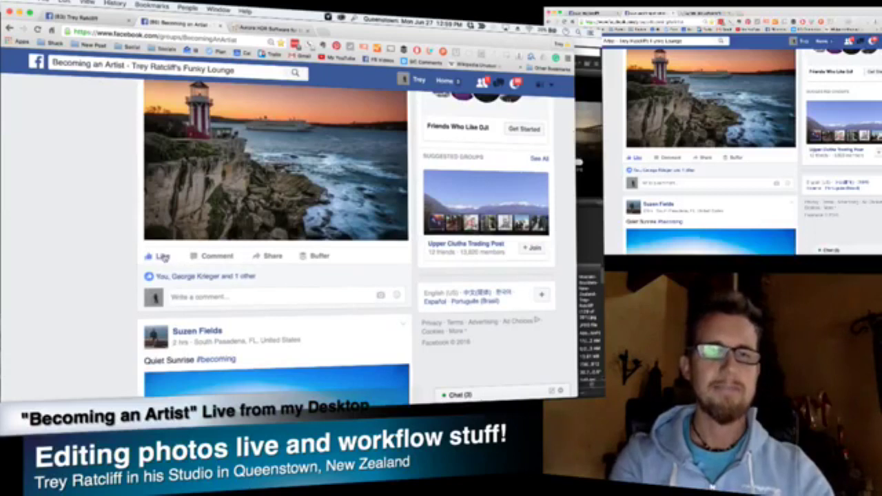
{"action": "scroll", "coordinate": [114, 274], "scroll_direction": "down", "scroll_amount": 5}
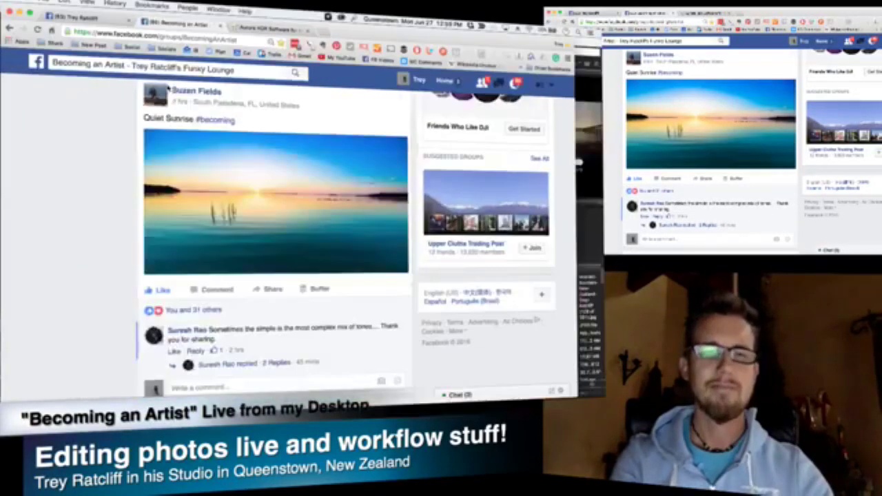
{"action": "scroll", "coordinate": [113, 232], "scroll_direction": "down", "scroll_amount": 5}
{"action": "scroll", "coordinate": [115, 233], "scroll_direction": "down", "scroll_amount": 1}
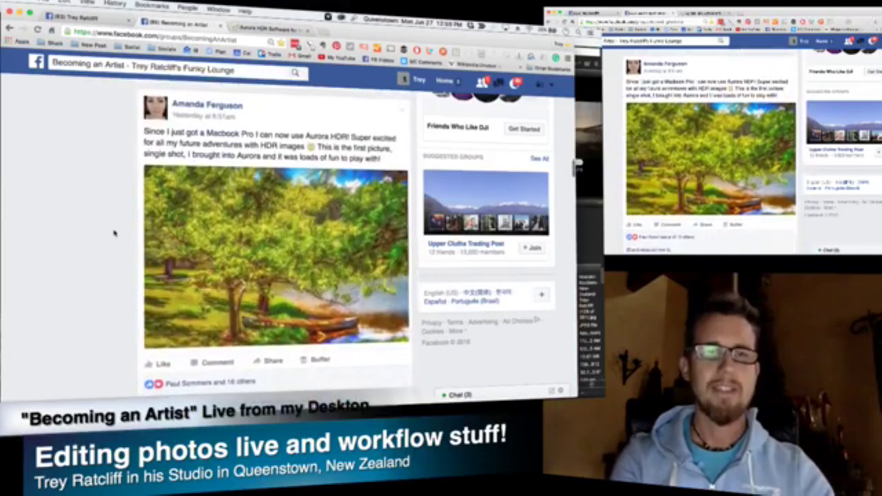
{"action": "scroll", "coordinate": [114, 233], "scroll_direction": "down", "scroll_amount": 2}
{"action": "scroll", "coordinate": [114, 233], "scroll_direction": "down", "scroll_amount": 15}
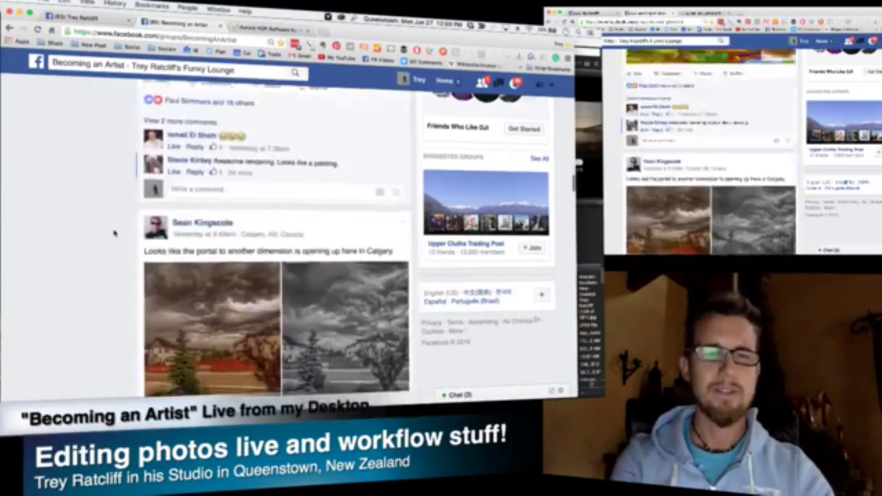
{"action": "scroll", "coordinate": [114, 233], "scroll_direction": "down", "scroll_amount": 15}
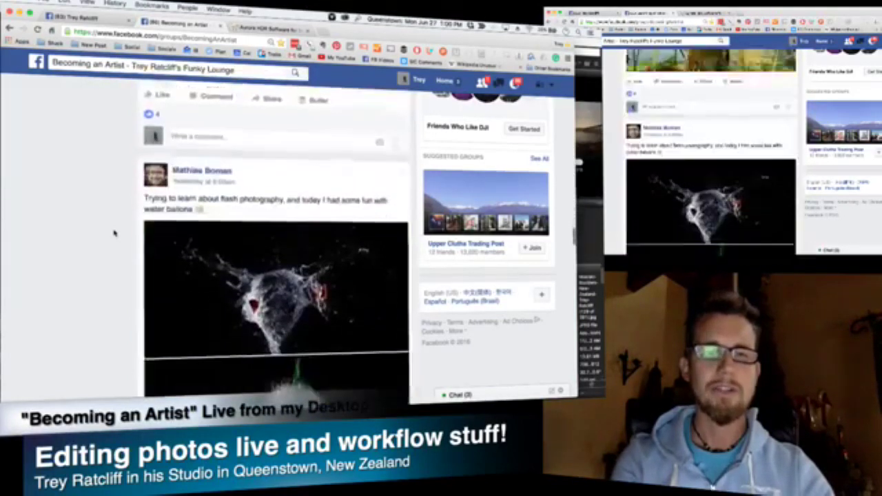
{"action": "scroll", "coordinate": [115, 232], "scroll_direction": "down", "scroll_amount": 15}
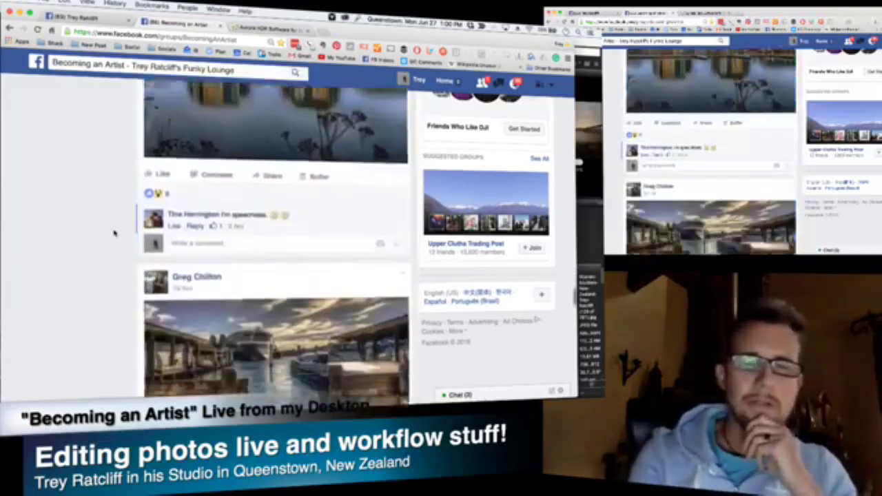
{"action": "scroll", "coordinate": [114, 233], "scroll_direction": "up", "scroll_amount": 3}
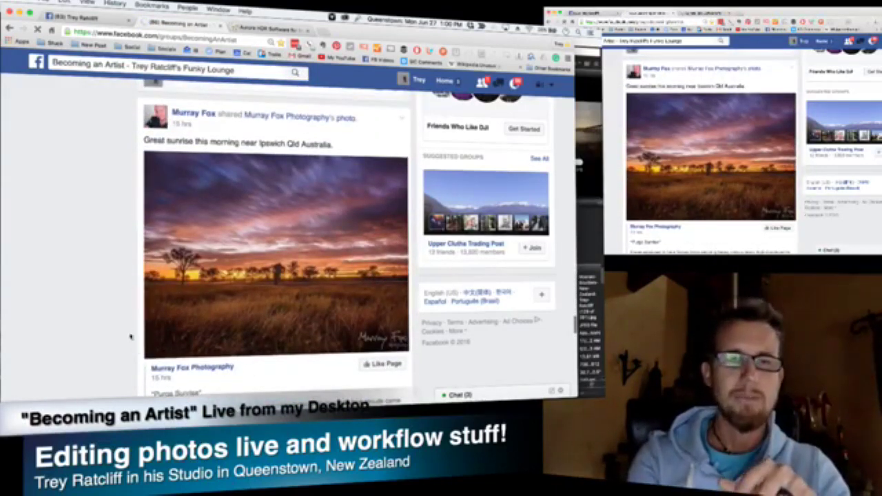
{"action": "scroll", "coordinate": [123, 350], "scroll_direction": "down", "scroll_amount": 1}
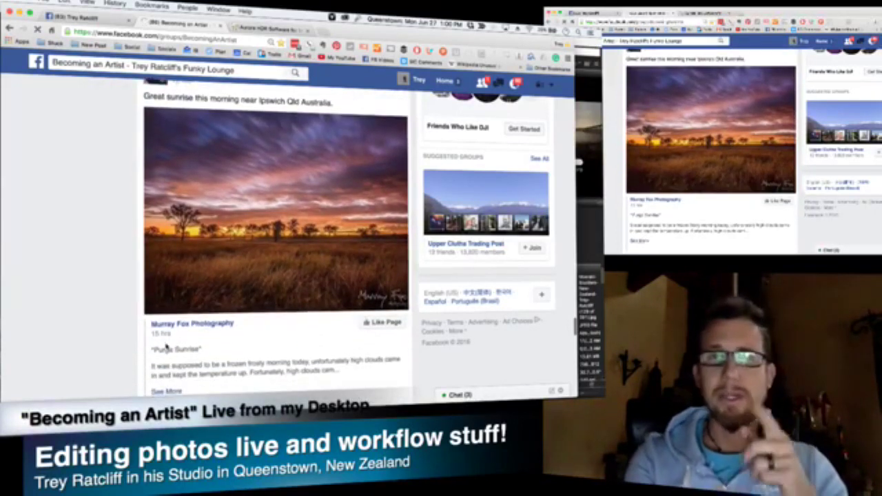
{"action": "scroll", "coordinate": [136, 347], "scroll_direction": "down", "scroll_amount": 5}
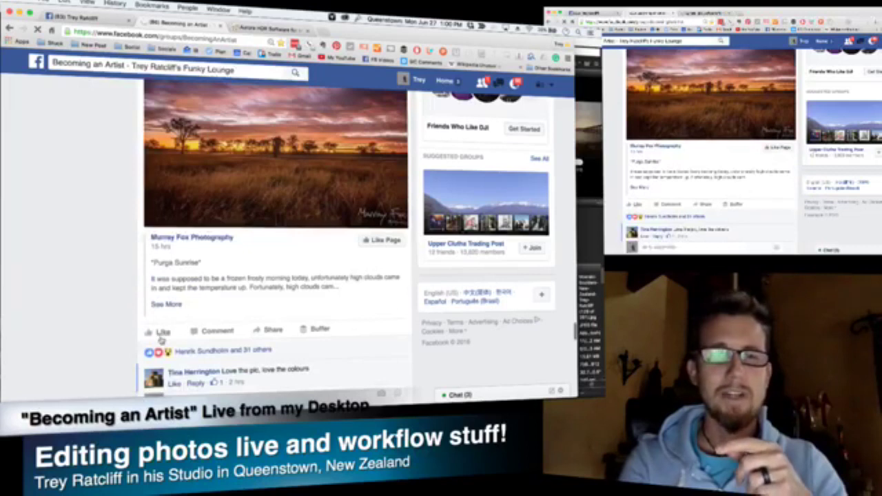
{"action": "scroll", "coordinate": [144, 301], "scroll_direction": "up", "scroll_amount": 5}
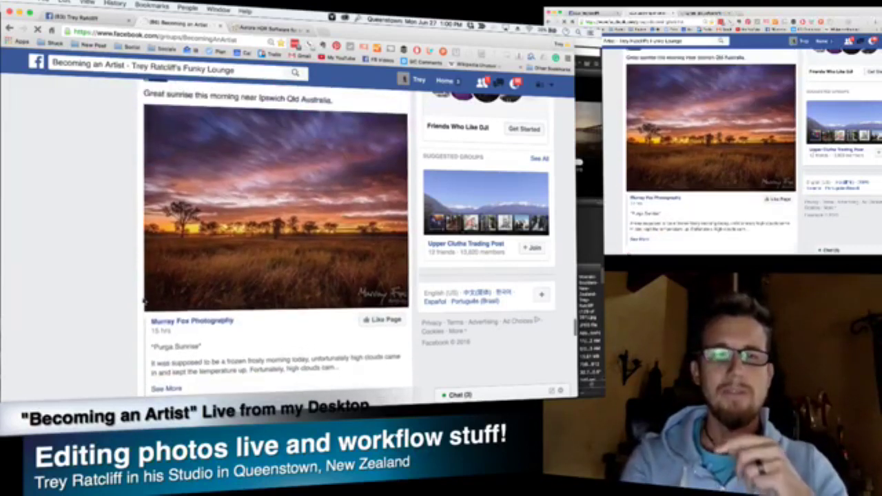
{"action": "scroll", "coordinate": [145, 301], "scroll_direction": "down", "scroll_amount": 20}
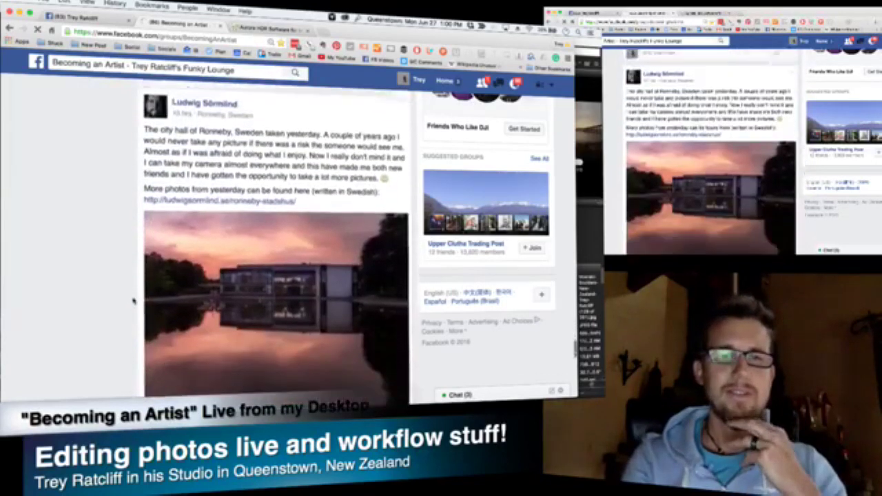
{"action": "scroll", "coordinate": [134, 301], "scroll_direction": "up", "scroll_amount": 2}
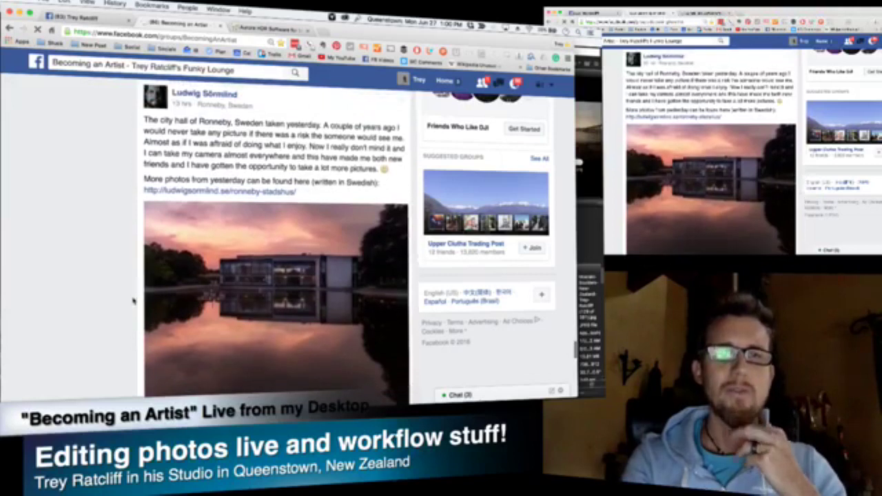
{"action": "scroll", "coordinate": [136, 301], "scroll_direction": "down", "scroll_amount": 7}
{"action": "left_click", "coordinate": [165, 339]}
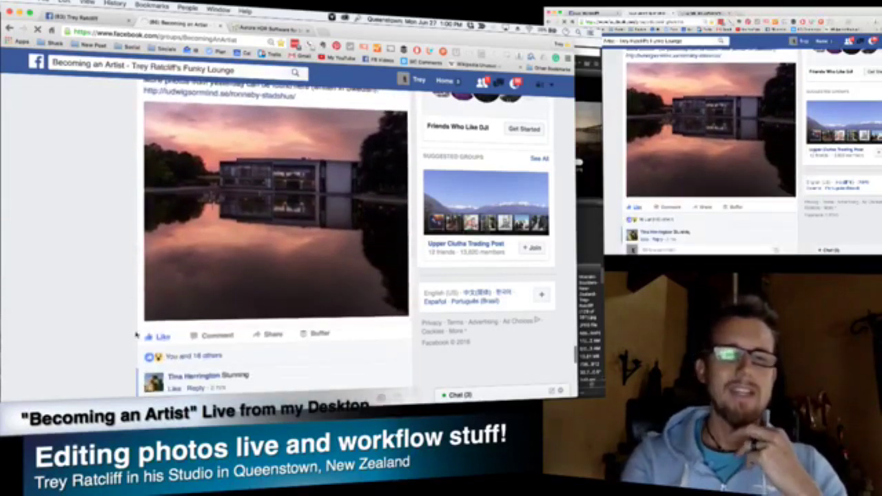
Step: Browse further down the group feed, then switch back to Adobe Bridge's Aurora Me folder
{"action": "scroll", "coordinate": [130, 332], "scroll_direction": "down", "scroll_amount": 13}
{"action": "scroll", "coordinate": [127, 333], "scroll_direction": "down", "scroll_amount": 10}
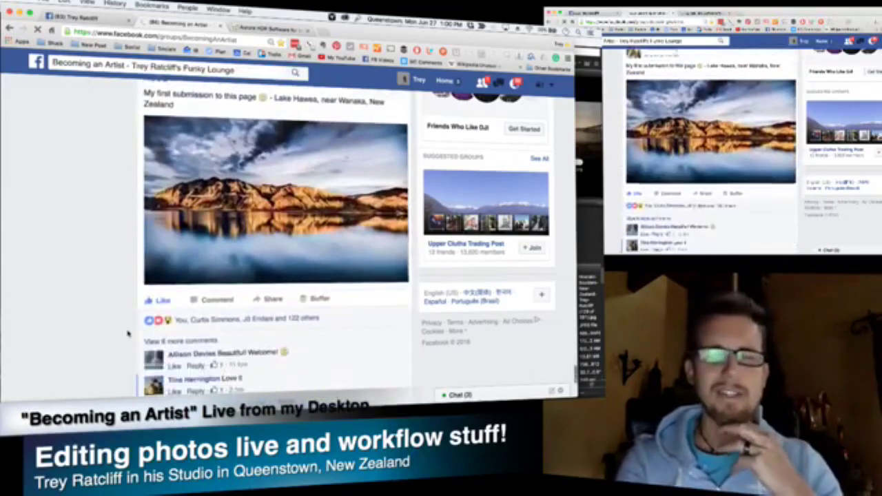
{"action": "scroll", "coordinate": [128, 333], "scroll_direction": "up", "scroll_amount": 7}
{"action": "scroll", "coordinate": [127, 333], "scroll_direction": "down", "scroll_amount": 1}
{"action": "scroll", "coordinate": [128, 333], "scroll_direction": "down", "scroll_amount": 1}
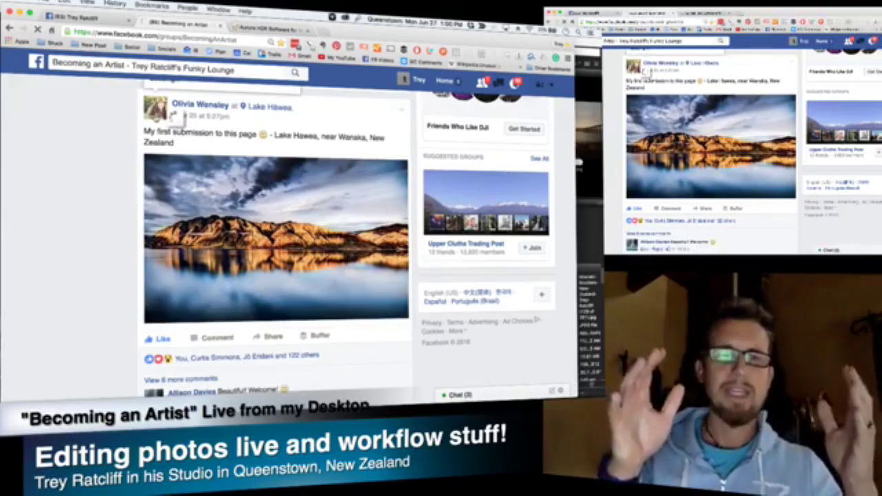
{"action": "scroll", "coordinate": [101, 183], "scroll_direction": "down", "scroll_amount": 5}
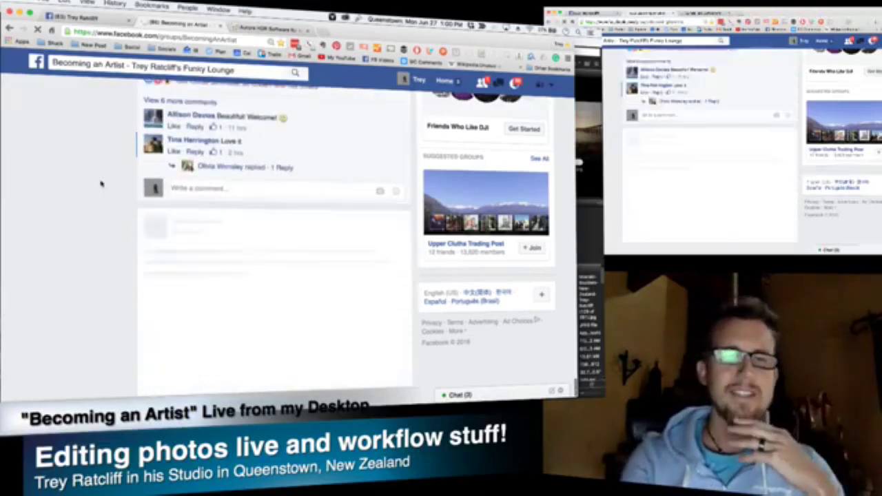
{"action": "scroll", "coordinate": [101, 184], "scroll_direction": "up", "scroll_amount": 7}
{"action": "scroll", "coordinate": [102, 184], "scroll_direction": "down", "scroll_amount": 6}
{"action": "scroll", "coordinate": [101, 183], "scroll_direction": "down", "scroll_amount": 5}
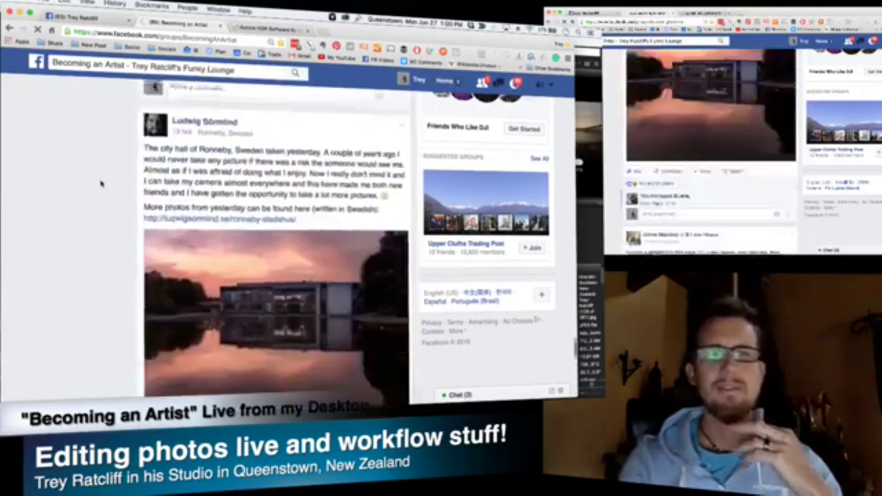
{"action": "key", "text": "super+Tab"}
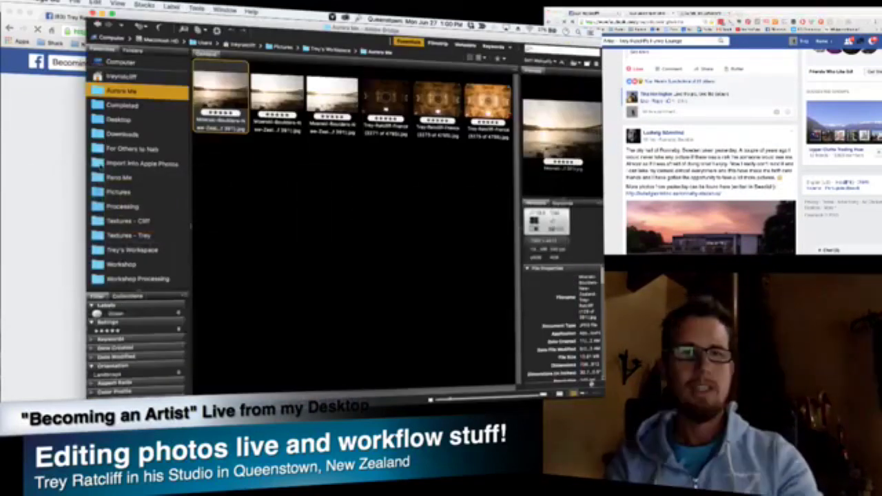
Step: Open the golden ceiling photo full screen and step to its brighter, more saturated version
{"action": "left_click", "coordinate": [304, 183]}
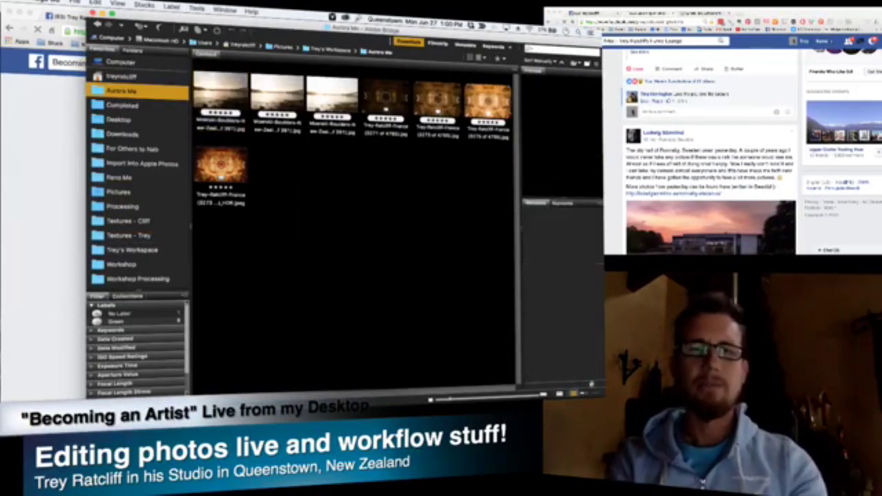
{"action": "left_click", "coordinate": [437, 100]}
{"action": "key", "text": "Down"}
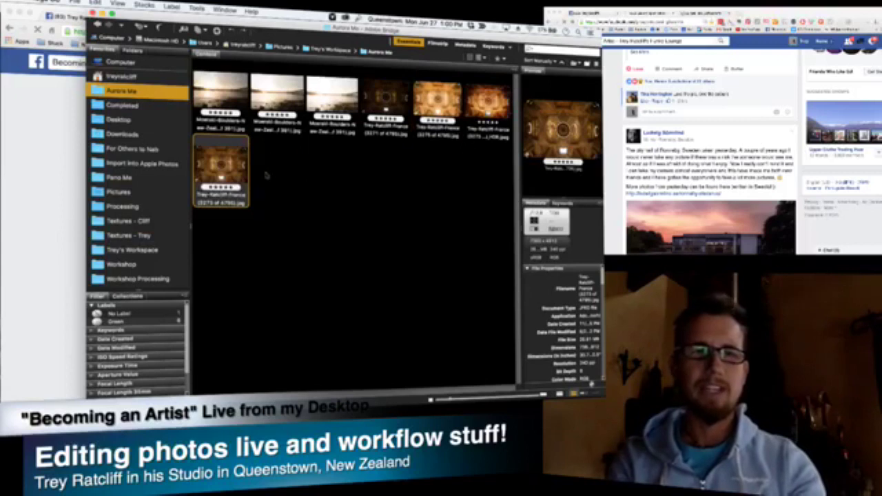
{"action": "key", "text": "space"}
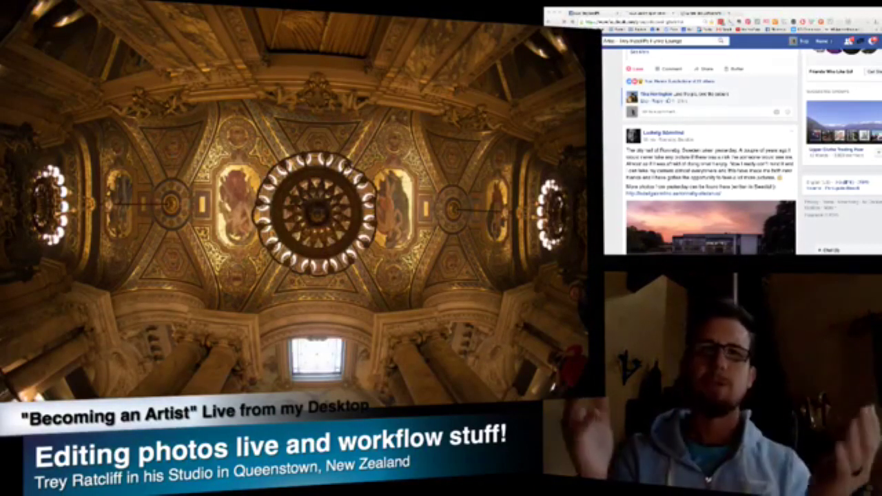
{"action": "key", "text": "Right"}
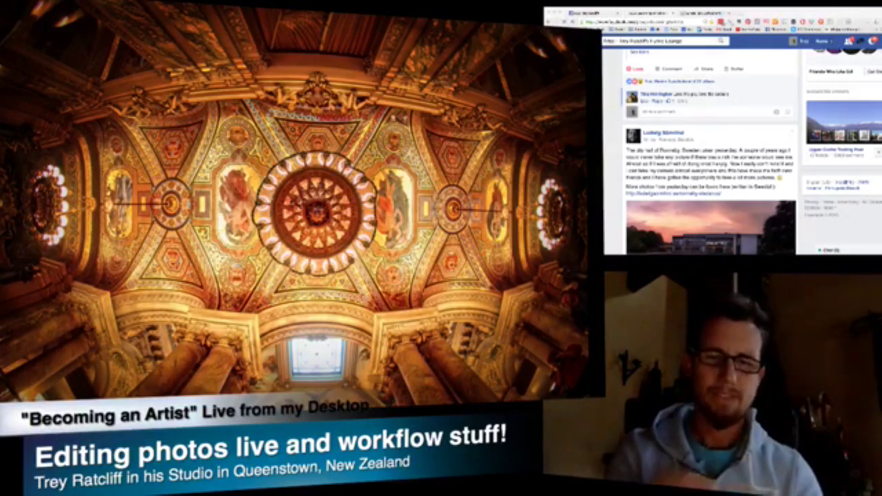
{"action": "key", "text": "super+Tab"}
{"action": "key", "text": "super+Tab"}
{"action": "key", "text": "super+Tab"}
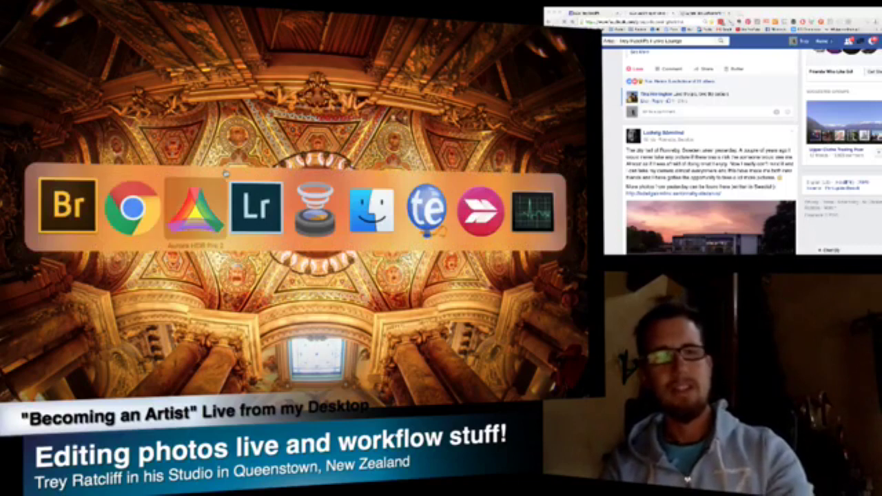
Step: Bring the photographer's Facebook page forward and scroll up through its latest and visitor posts
{"action": "key", "text": "super+shift+Tab"}
{"action": "key", "text": "super+shift+Tab"}
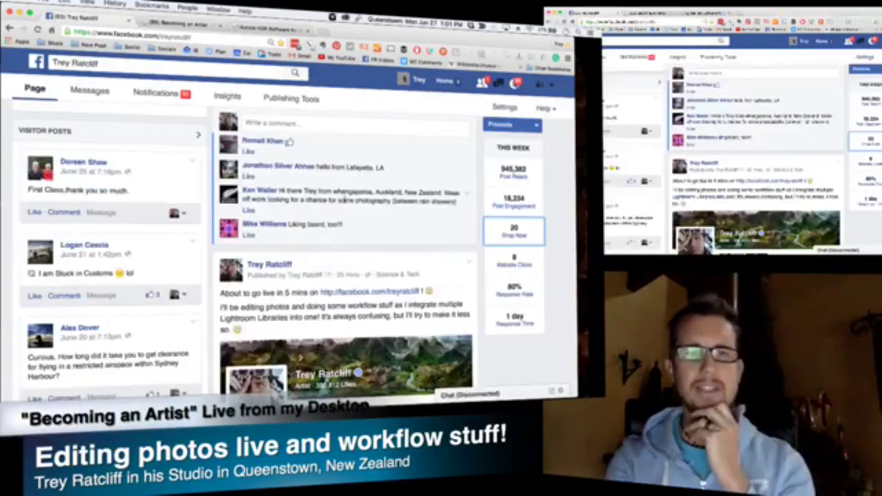
{"action": "scroll", "coordinate": [480, 189], "scroll_direction": "up", "scroll_amount": 3}
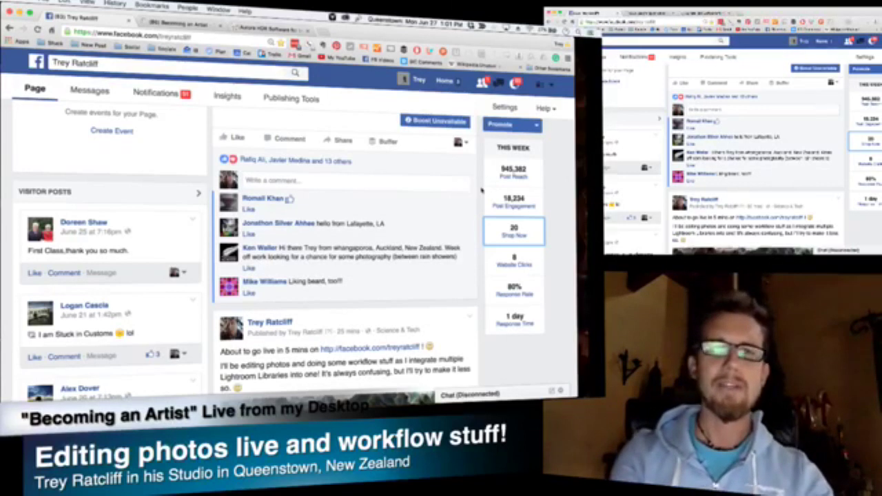
{"action": "key", "text": "super+Tab"}
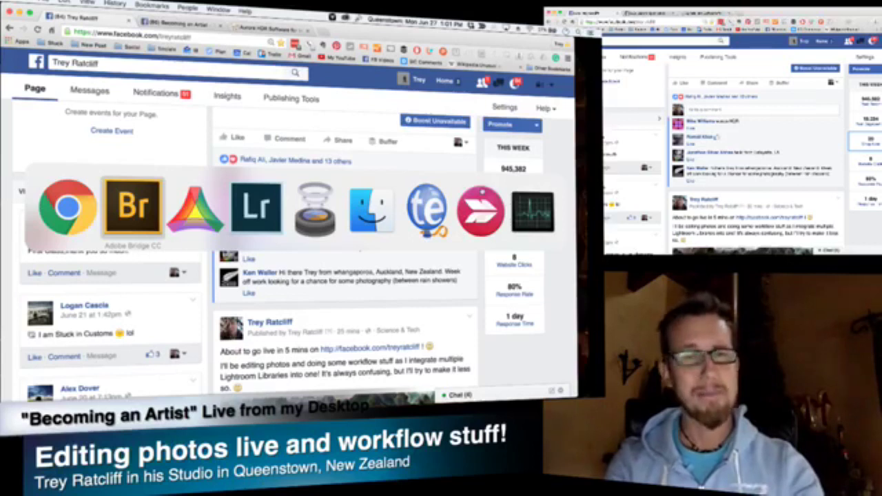
{"action": "key", "text": "super+Tab"}
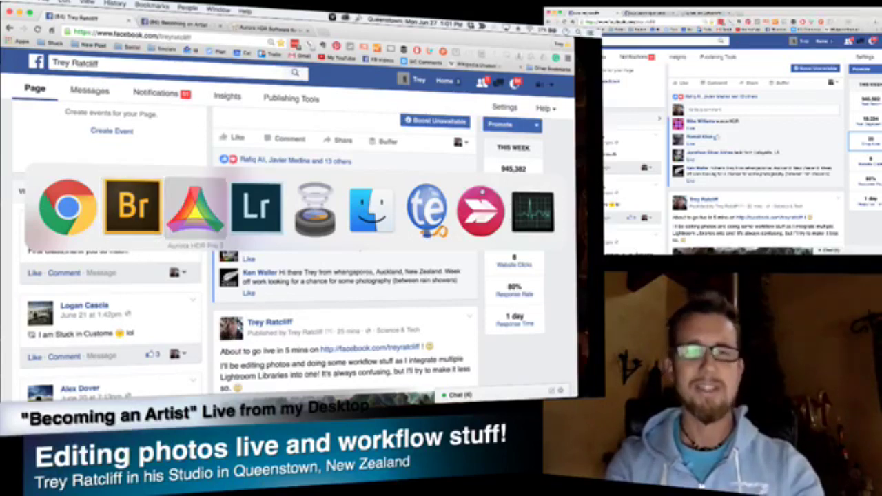
Step: Preview both sunset pier exposures full screen, then select them together and send them to Aurora HDR
{"action": "key", "text": "super+Tab"}
{"action": "key", "text": "super+Tab"}
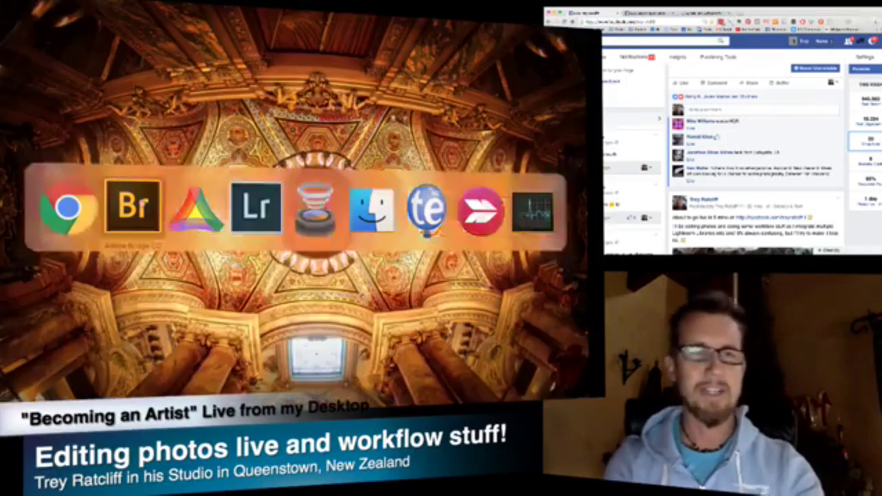
{"action": "key", "text": "super+Tab"}
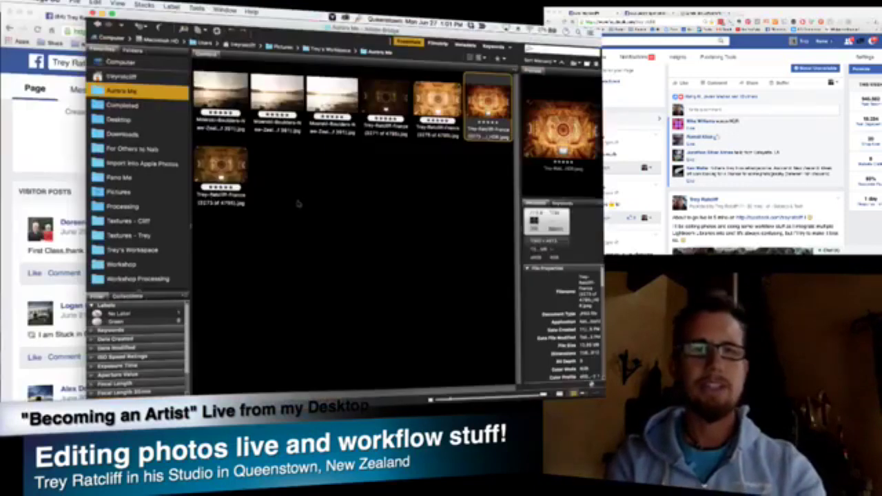
{"action": "left_click", "coordinate": [224, 102]}
{"action": "key", "text": "space"}
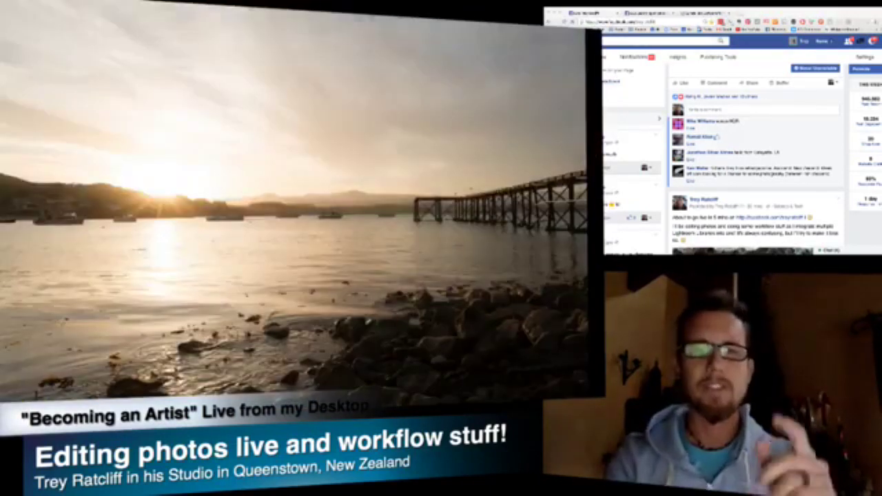
{"action": "key", "text": "Right"}
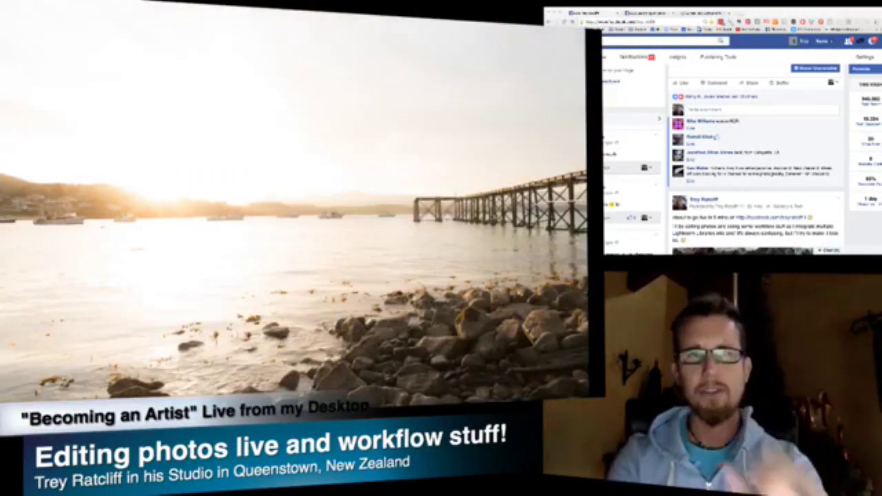
{"action": "key", "text": "space"}
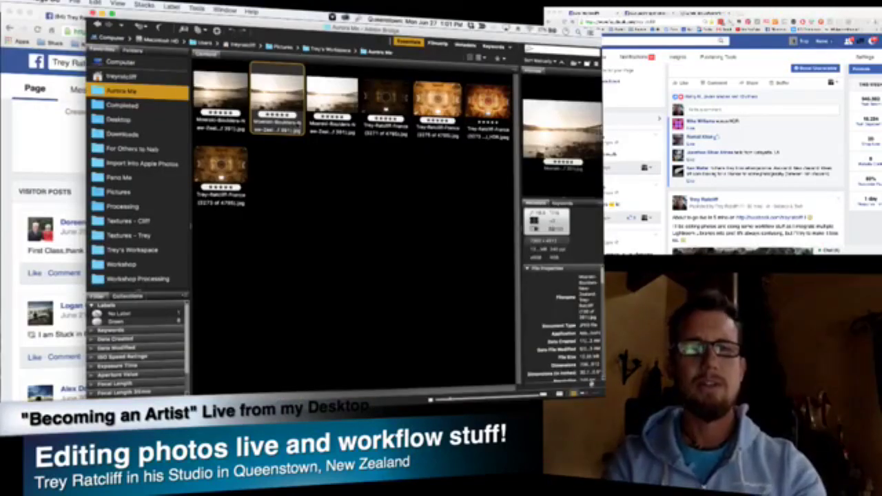
{"action": "key", "text": "shift+Left"}
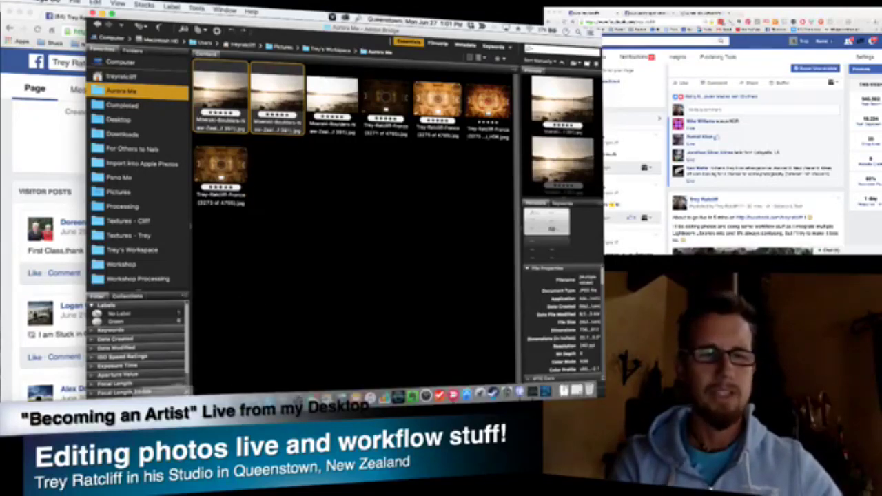
{"action": "left_click", "coordinate": [41, 395]}
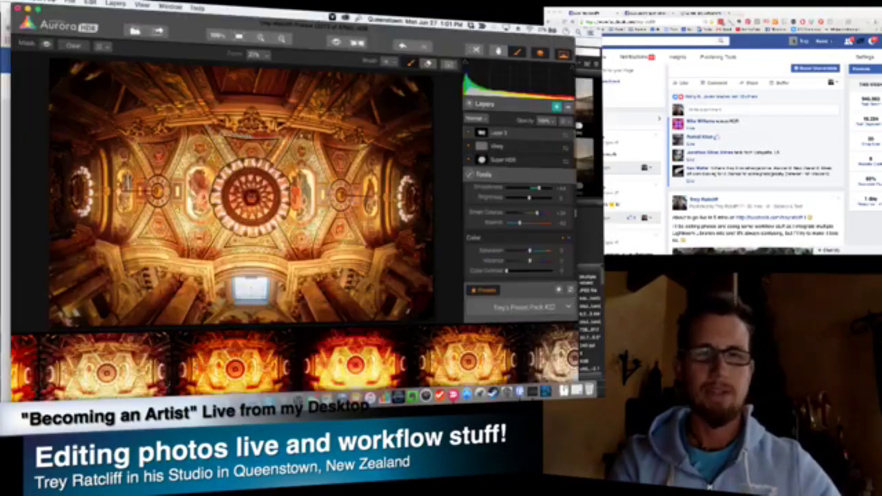
Step: Discard the unsaved ceiling edits and merge the two sunset pier exposures into HDR
{"action": "left_click", "coordinate": [285, 98]}
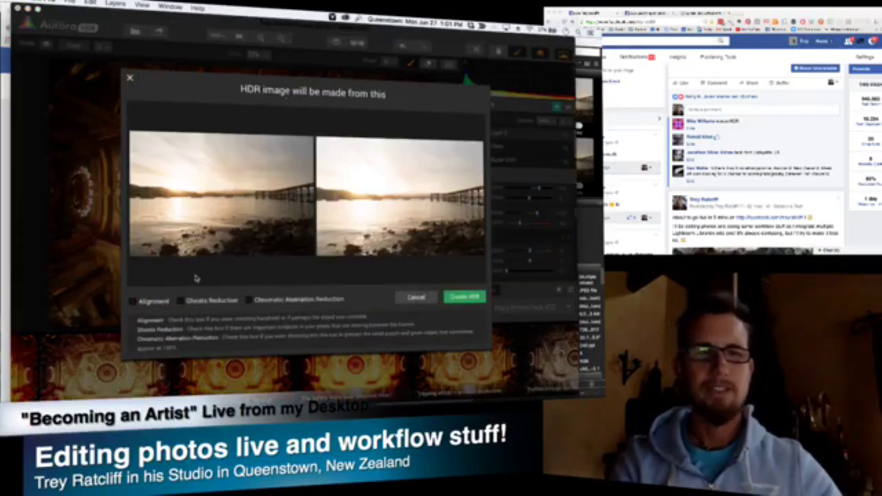
{"action": "left_click", "coordinate": [468, 297]}
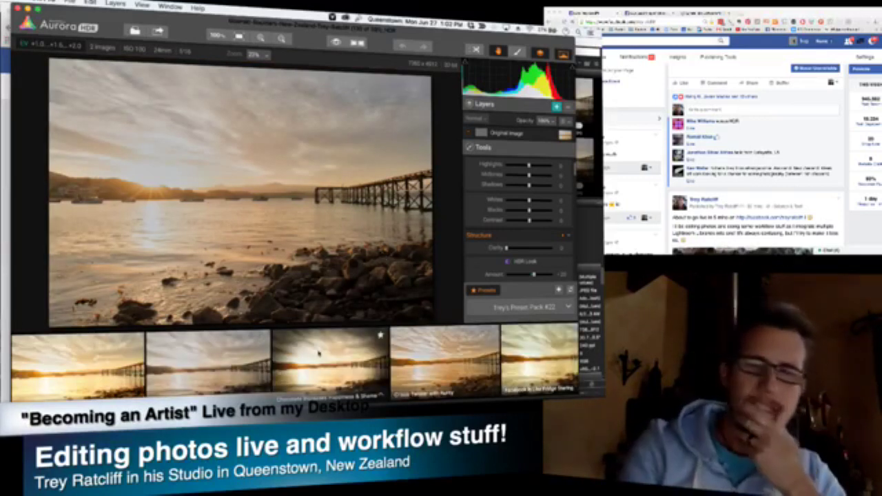
Step: Browse the Presets filmstrip and try a first preset look on the pier HDR
{"action": "scroll", "coordinate": [345, 352], "scroll_direction": "right", "scroll_amount": 5}
{"action": "scroll", "coordinate": [319, 353], "scroll_direction": "right", "scroll_amount": 5}
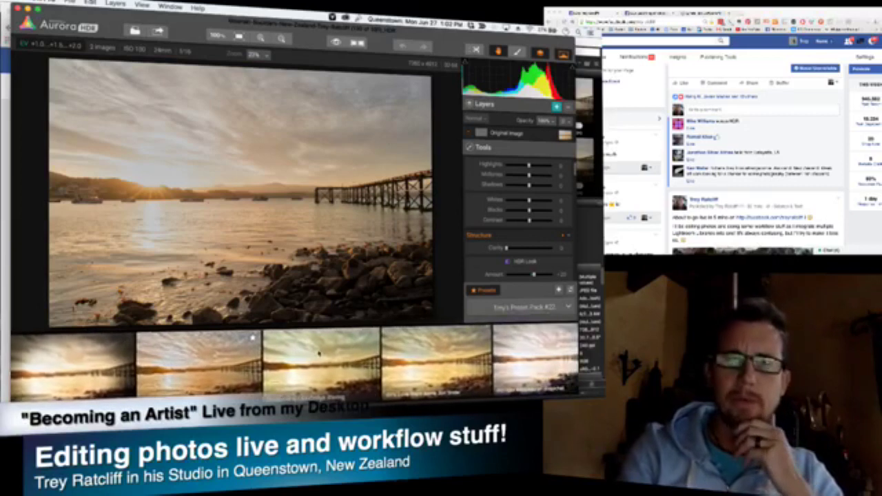
{"action": "scroll", "coordinate": [318, 353], "scroll_direction": "right", "scroll_amount": 5}
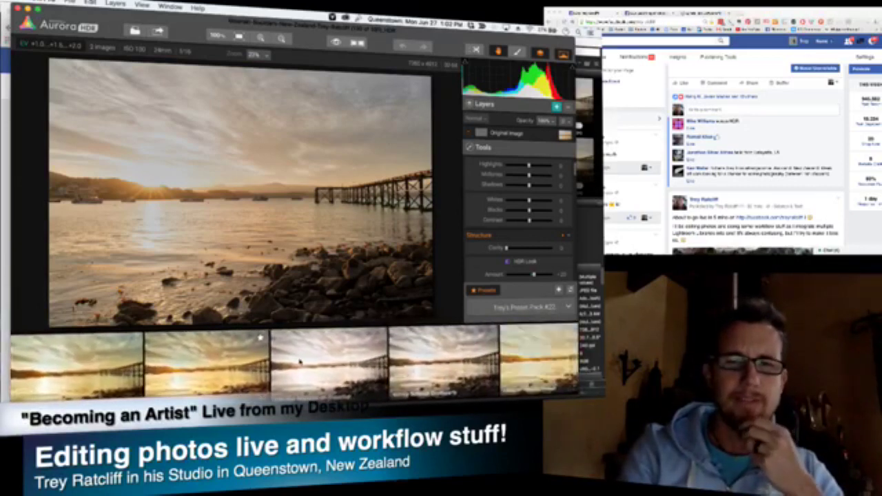
{"action": "scroll", "coordinate": [318, 352], "scroll_direction": "right", "scroll_amount": 5}
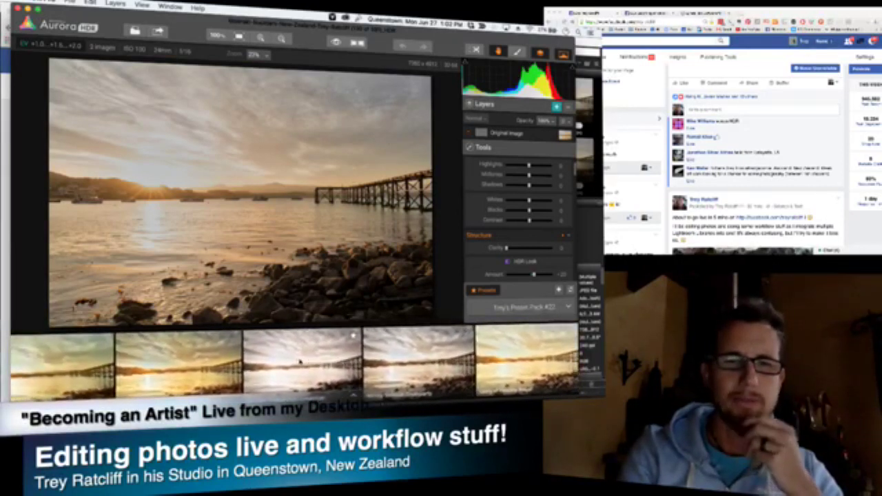
{"action": "scroll", "coordinate": [318, 353], "scroll_direction": "right", "scroll_amount": 2}
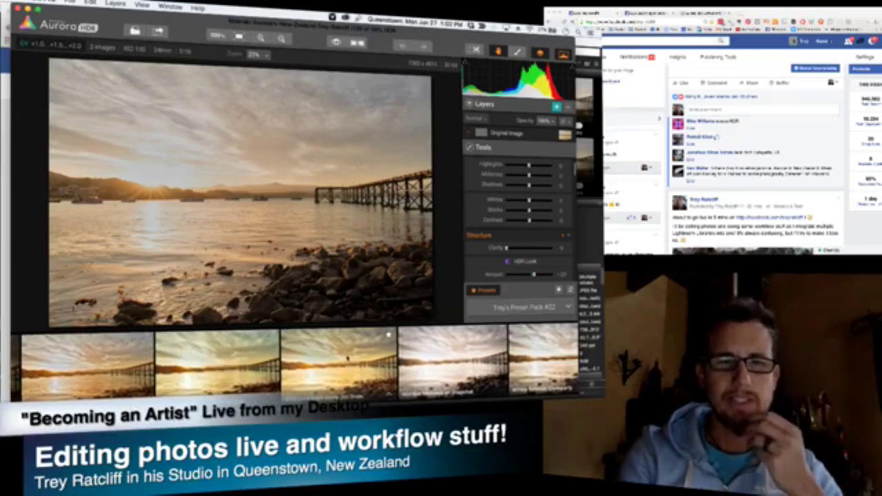
{"action": "left_click", "coordinate": [343, 359]}
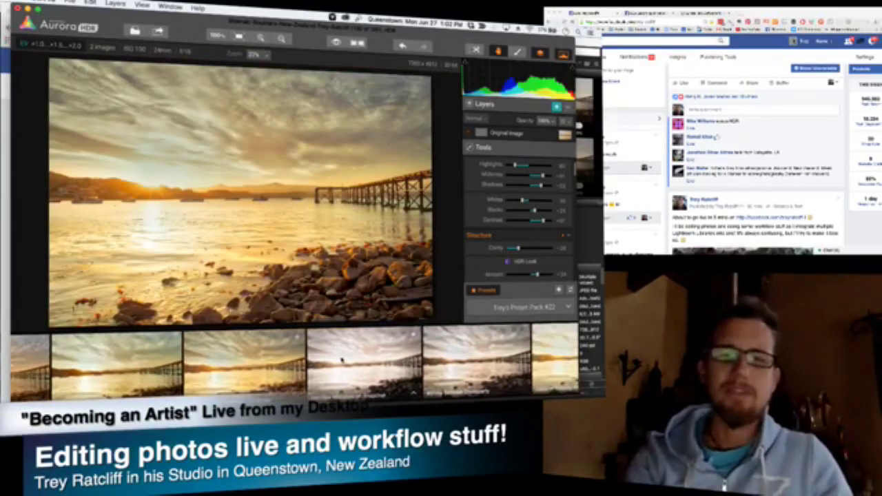
Step: Apply a warmer, darker golden preset from Trey's Preset Pack #22 instead
{"action": "scroll", "coordinate": [342, 359], "scroll_direction": "right", "scroll_amount": 2}
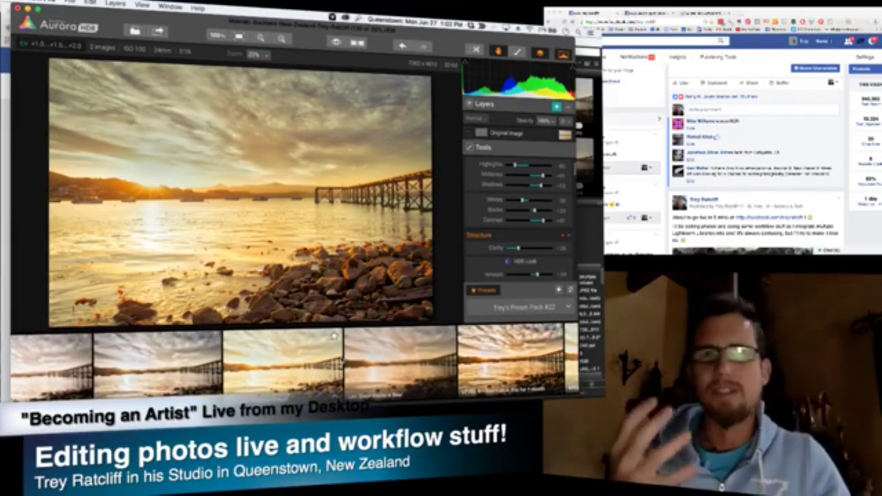
{"action": "scroll", "coordinate": [343, 359], "scroll_direction": "right", "scroll_amount": 3}
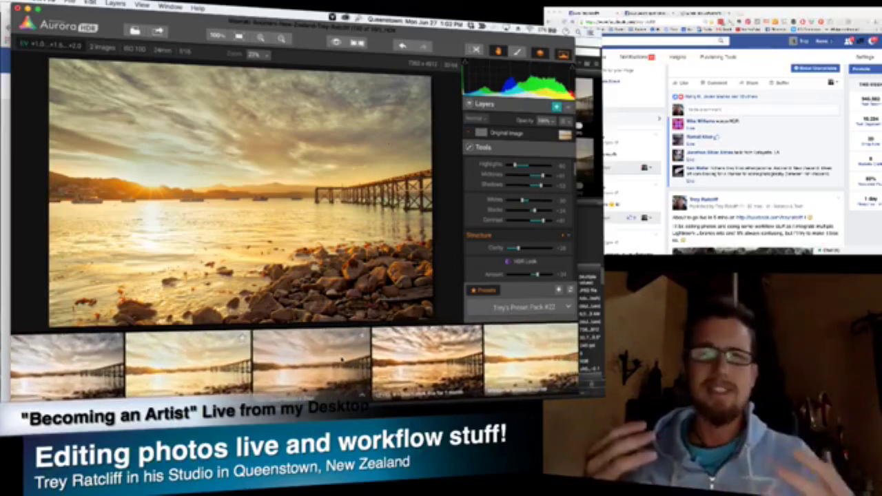
{"action": "scroll", "coordinate": [342, 359], "scroll_direction": "right", "scroll_amount": 5}
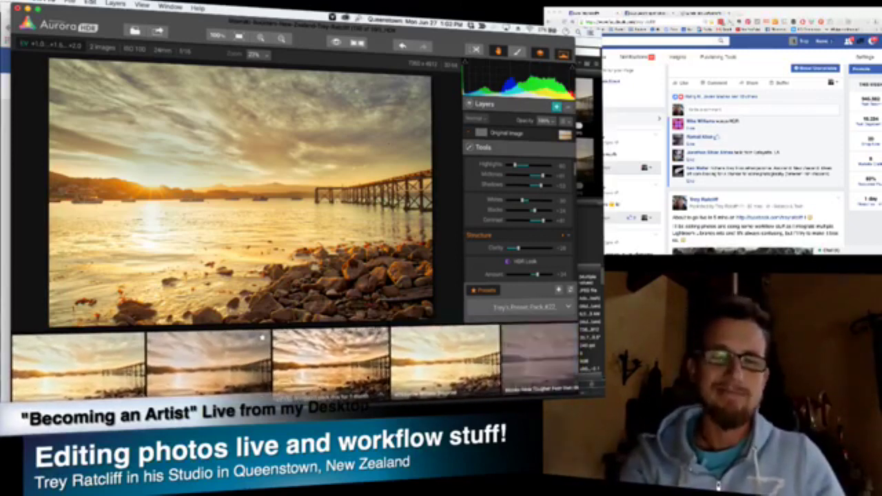
{"action": "scroll", "coordinate": [337, 362], "scroll_direction": "right", "scroll_amount": 4}
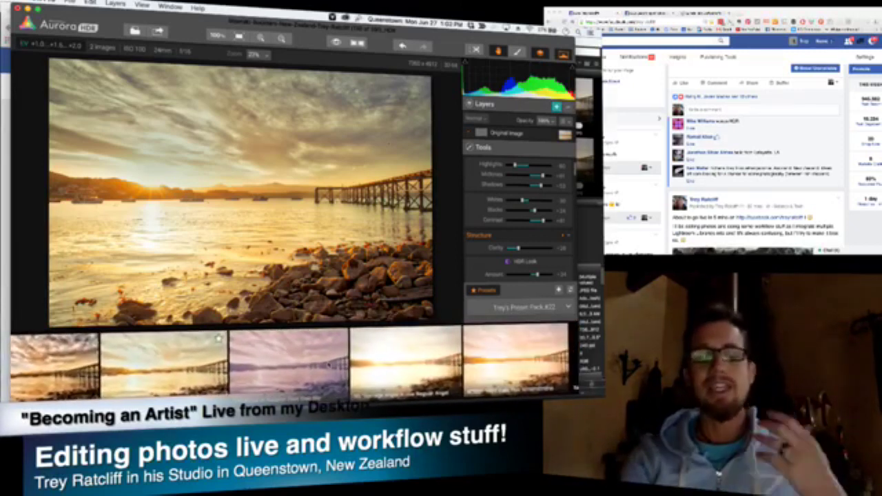
{"action": "scroll", "coordinate": [328, 364], "scroll_direction": "right", "scroll_amount": 3}
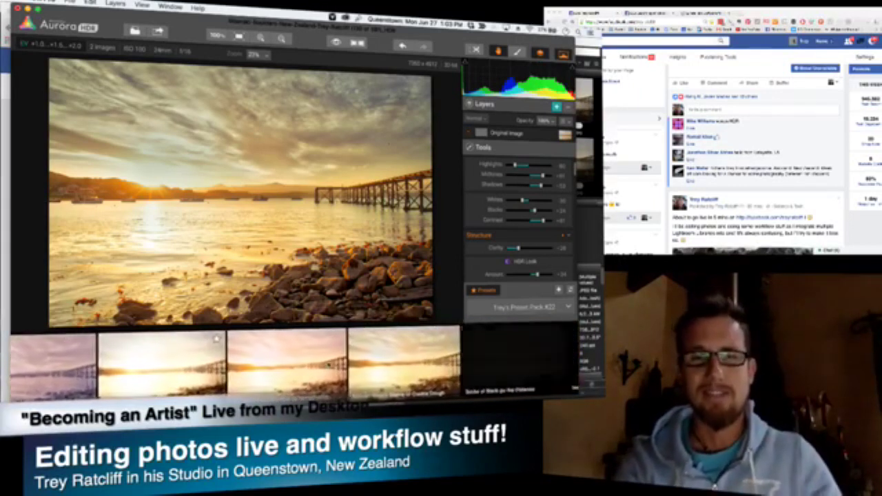
{"action": "scroll", "coordinate": [296, 365], "scroll_direction": "right", "scroll_amount": 2}
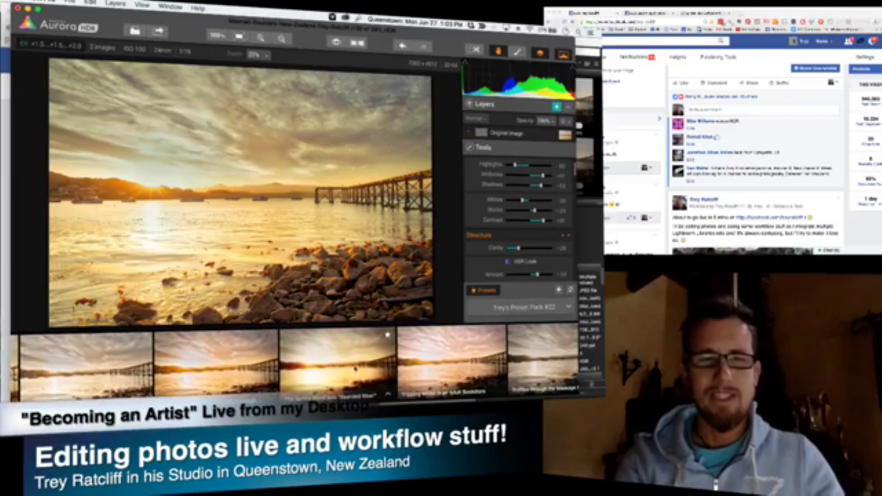
{"action": "left_click", "coordinate": [339, 366]}
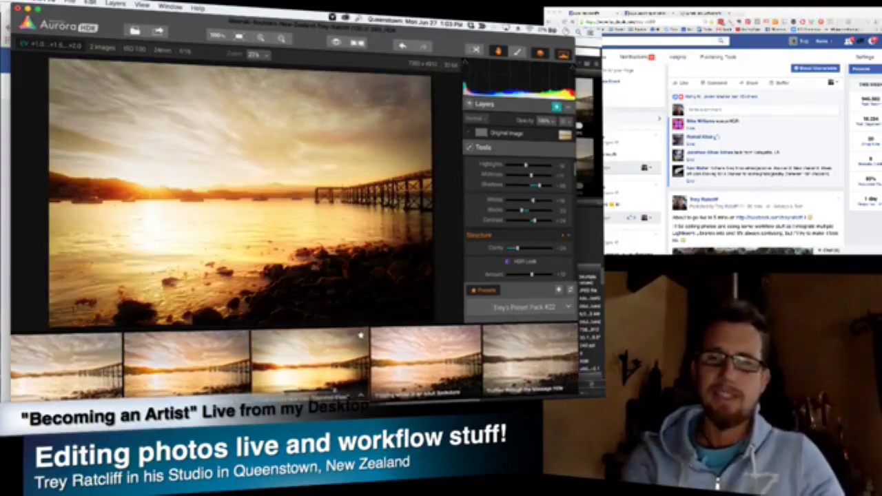
{"action": "scroll", "coordinate": [268, 365], "scroll_direction": "right", "scroll_amount": 5}
{"action": "scroll", "coordinate": [269, 365], "scroll_direction": "right", "scroll_amount": 5}
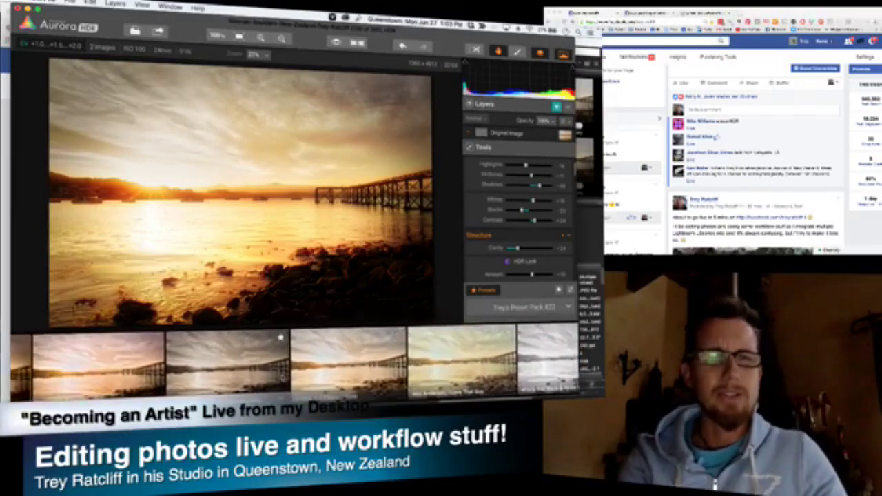
{"action": "scroll", "coordinate": [283, 378], "scroll_direction": "right", "scroll_amount": 5}
{"action": "scroll", "coordinate": [282, 377], "scroll_direction": "right", "scroll_amount": 5}
{"action": "scroll", "coordinate": [283, 378], "scroll_direction": "right", "scroll_amount": 4}
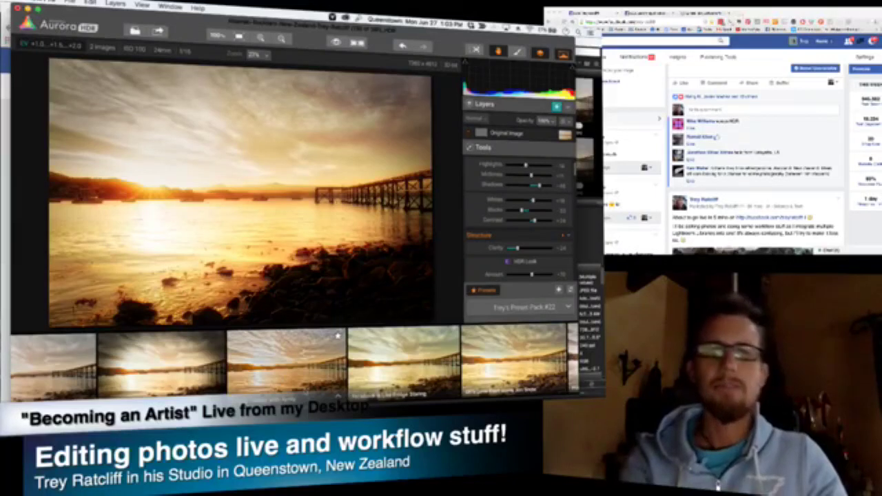
{"action": "scroll", "coordinate": [510, 217], "scroll_direction": "down", "scroll_amount": 10}
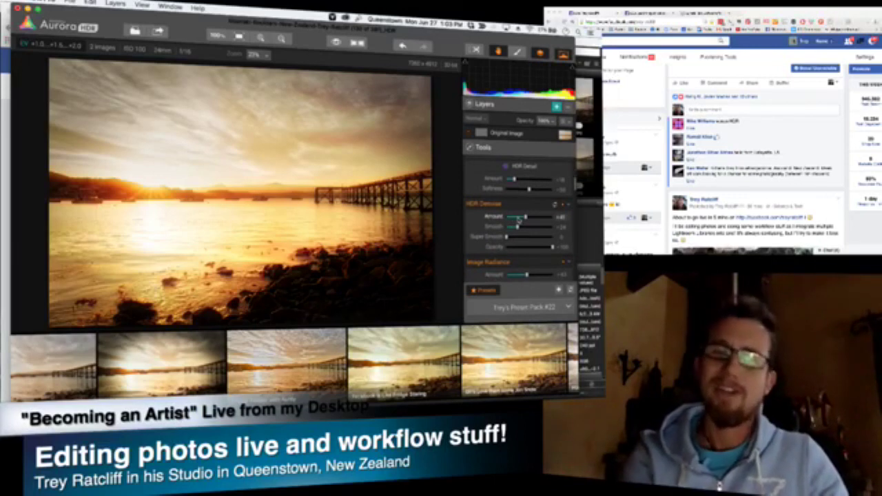
Step: Lower Image Radiance Amount to +20, lighten the vignette, and add a new layer
{"action": "scroll", "coordinate": [520, 217], "scroll_direction": "down", "scroll_amount": 4}
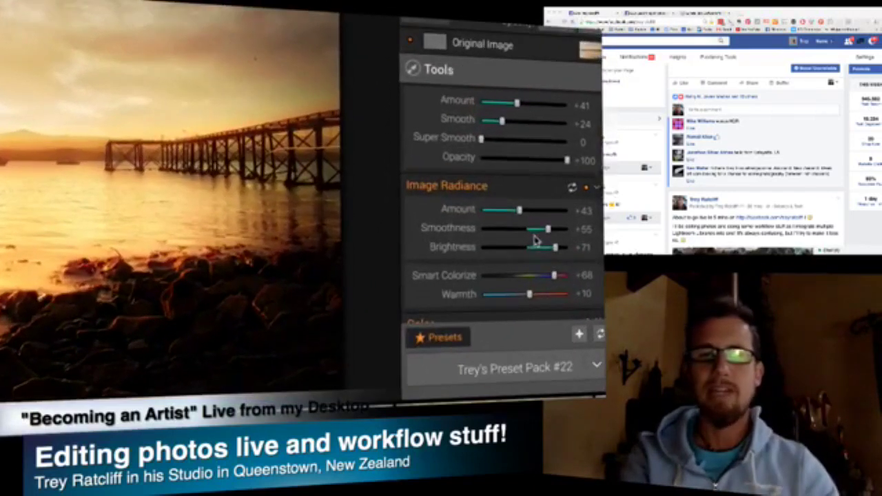
{"action": "left_click", "coordinate": [500, 210]}
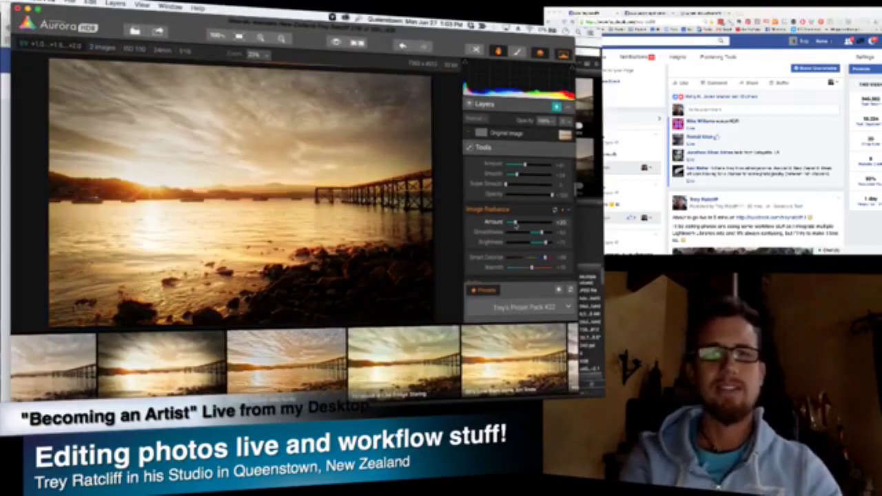
{"action": "scroll", "coordinate": [515, 225], "scroll_direction": "down", "scroll_amount": 2}
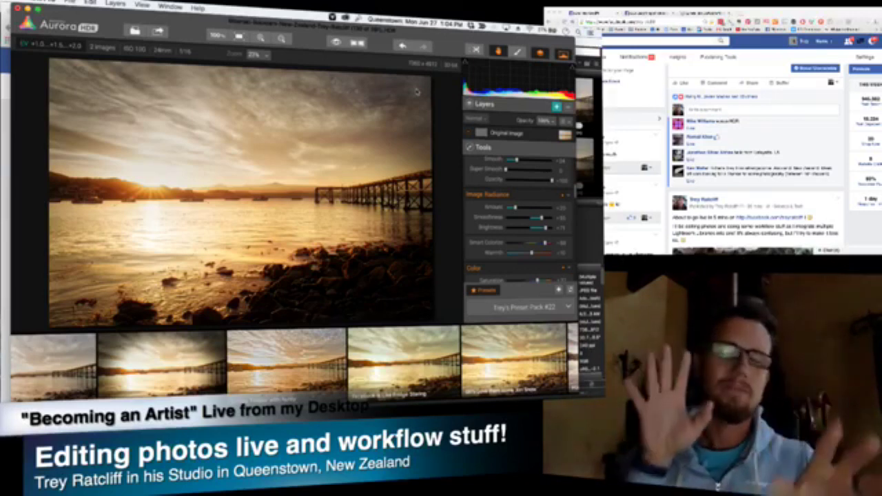
{"action": "scroll", "coordinate": [551, 264], "scroll_direction": "down", "scroll_amount": 4}
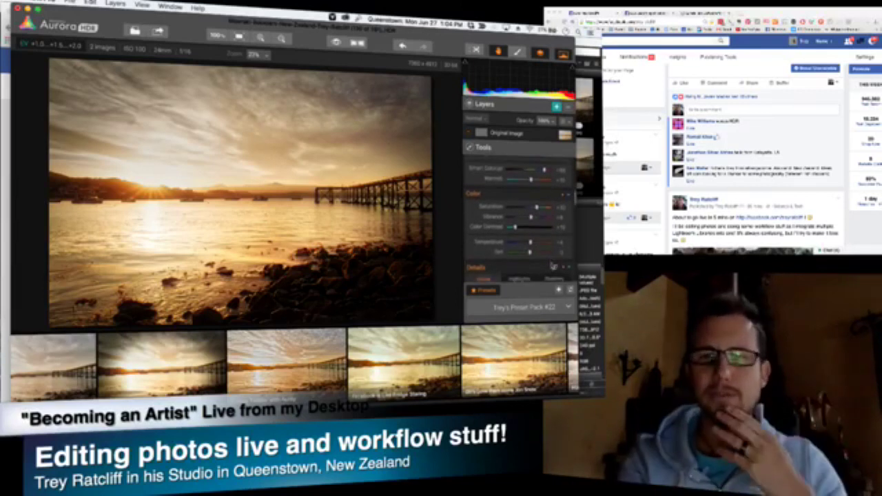
{"action": "scroll", "coordinate": [551, 264], "scroll_direction": "down", "scroll_amount": 5}
{"action": "scroll", "coordinate": [551, 267], "scroll_direction": "down", "scroll_amount": 8}
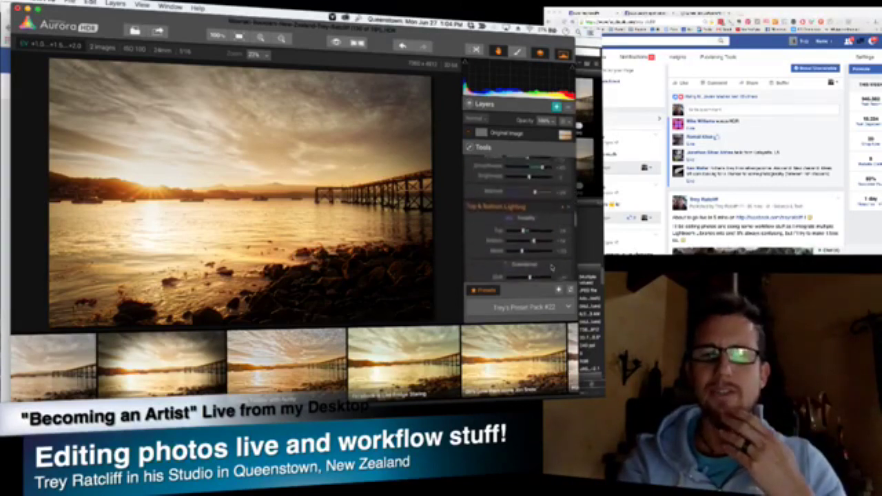
{"action": "scroll", "coordinate": [551, 267], "scroll_direction": "down", "scroll_amount": 8}
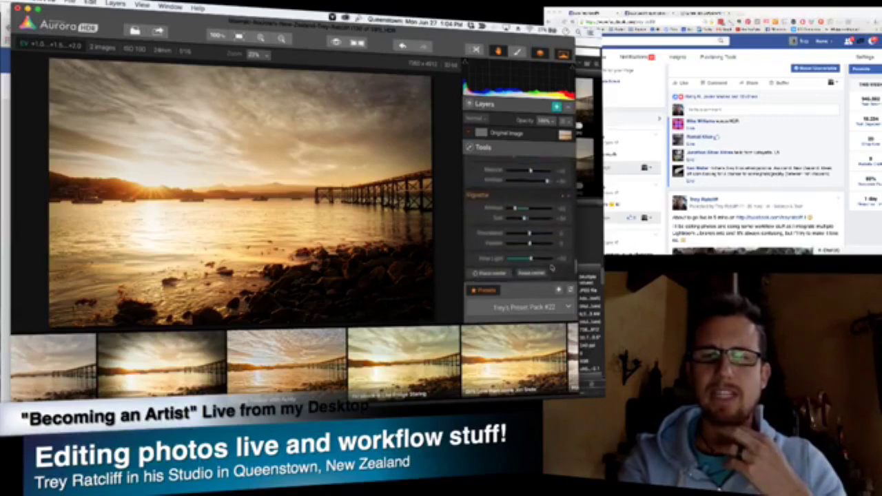
{"action": "scroll", "coordinate": [551, 267], "scroll_direction": "up", "scroll_amount": 5}
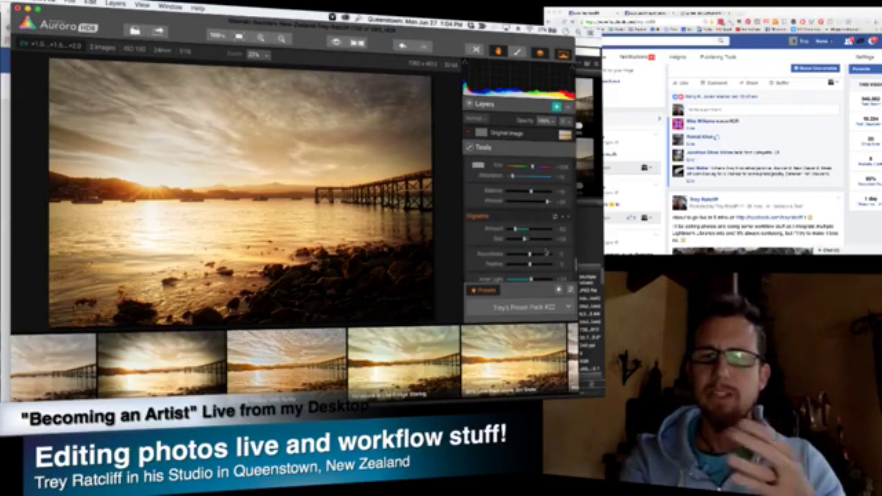
{"action": "left_click_drag", "start_coordinate": [524, 230], "coordinate": [526, 229]}
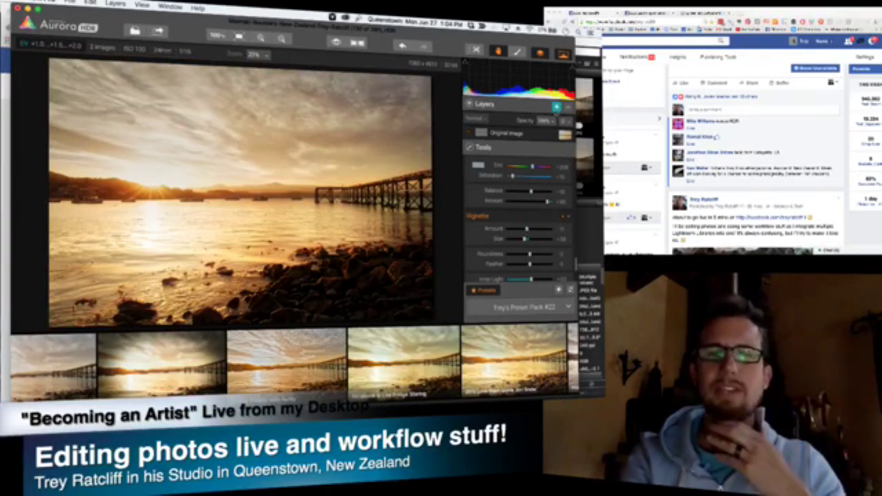
{"action": "left_click", "coordinate": [555, 107]}
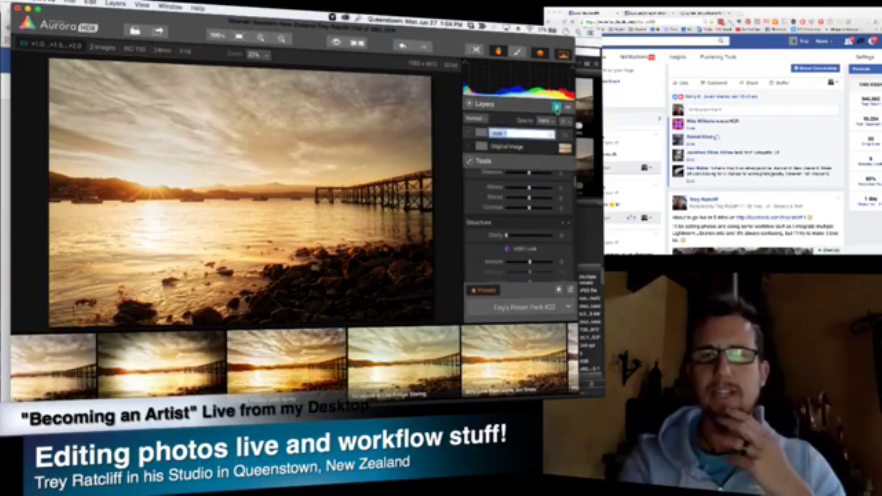
Step: Raise Layer 1's HDR Look Amount, Softness and Boost, then brush its mask over the sky
{"action": "scroll", "coordinate": [549, 205], "scroll_direction": "down", "scroll_amount": 2}
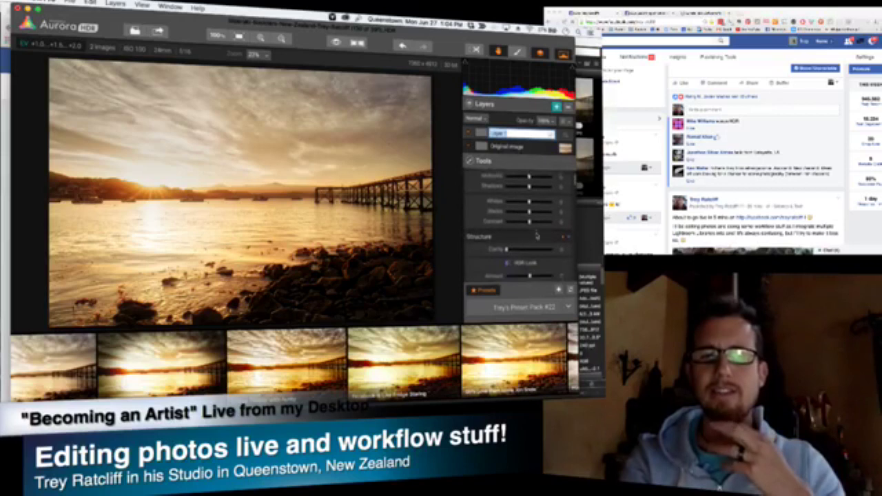
{"action": "scroll", "coordinate": [531, 237], "scroll_direction": "down", "scroll_amount": 2}
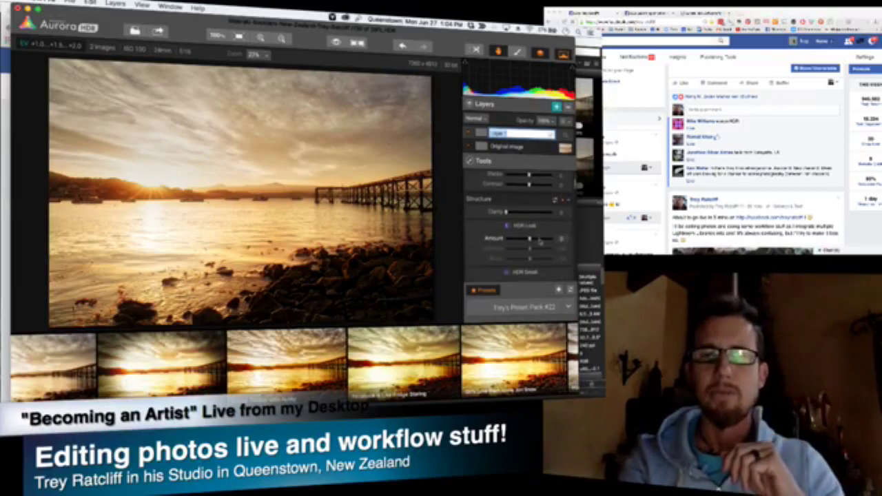
{"action": "left_click", "coordinate": [541, 240]}
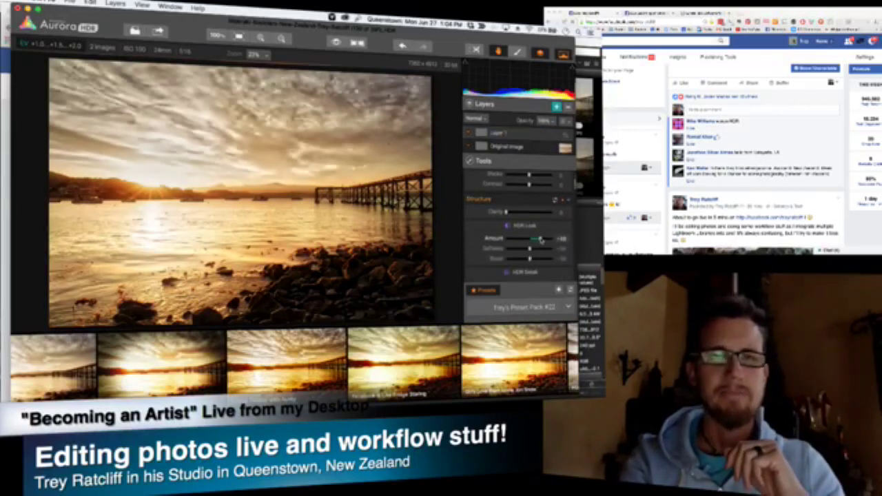
{"action": "left_click", "coordinate": [539, 250]}
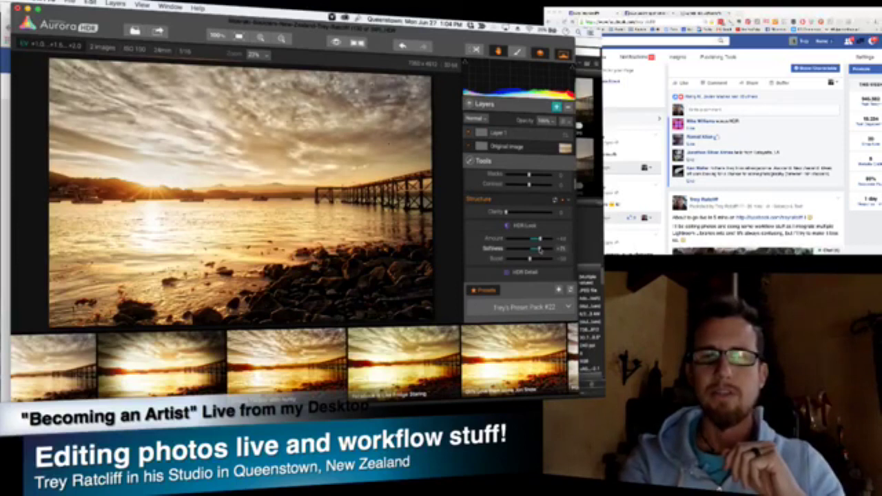
{"action": "left_click", "coordinate": [539, 259]}
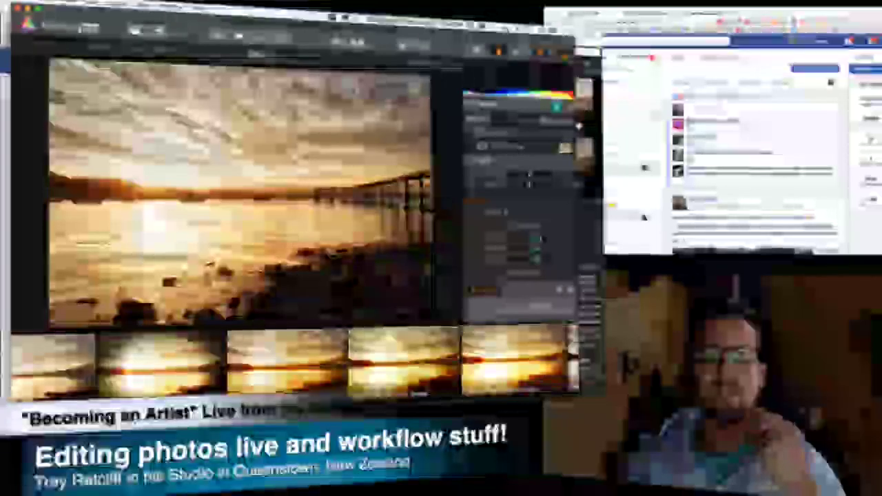
{"action": "left_click", "coordinate": [517, 52]}
{"action": "mouse_move", "coordinate": [372, 128]}
{"action": "left_mouse_down"}
{"action": "mouse_move", "coordinate": [108, 118]}
{"action": "mouse_move", "coordinate": [351, 120]}
{"action": "mouse_move", "coordinate": [184, 135]}
{"action": "mouse_move", "coordinate": [403, 119]}
{"action": "mouse_move", "coordinate": [177, 108]}
{"action": "mouse_move", "coordinate": [213, 128]}
{"action": "left_mouse_up"}
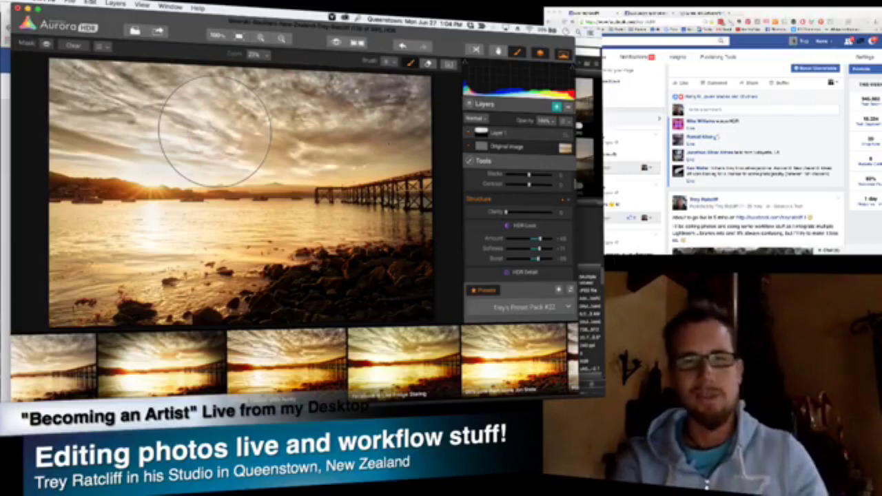
Step: Paint more of the sky with Layer 1's cloud detail and add a new Layer 2
{"action": "mouse_move", "coordinate": [215, 131]}
{"action": "left_mouse_down"}
{"action": "mouse_move", "coordinate": [253, 152]}
{"action": "mouse_move", "coordinate": [237, 118]}
{"action": "mouse_move", "coordinate": [338, 138]}
{"action": "left_mouse_up"}
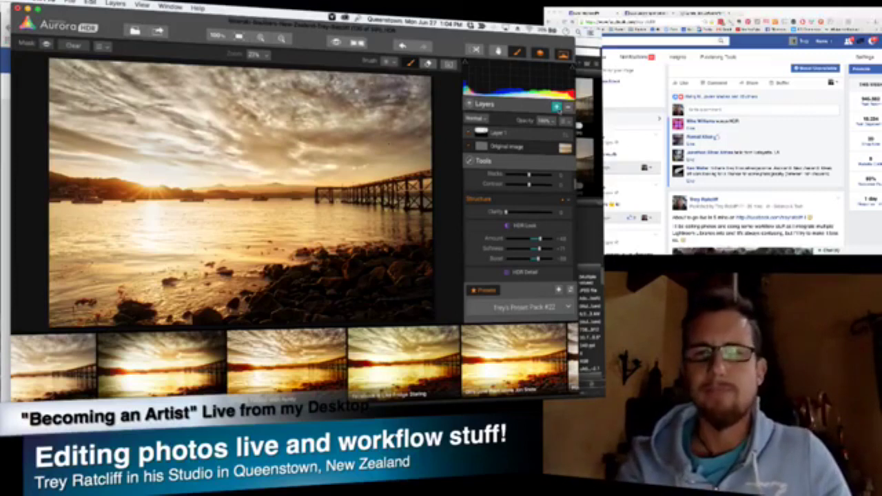
{"action": "left_click", "coordinate": [557, 106]}
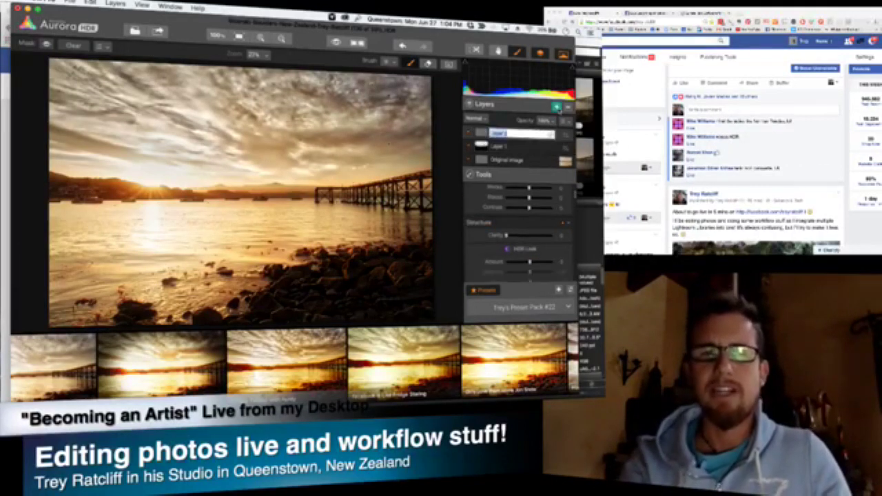
Step: Show and hide Layer 1's red sky mask overlay, then select Layer 2
{"action": "left_click", "coordinate": [509, 148]}
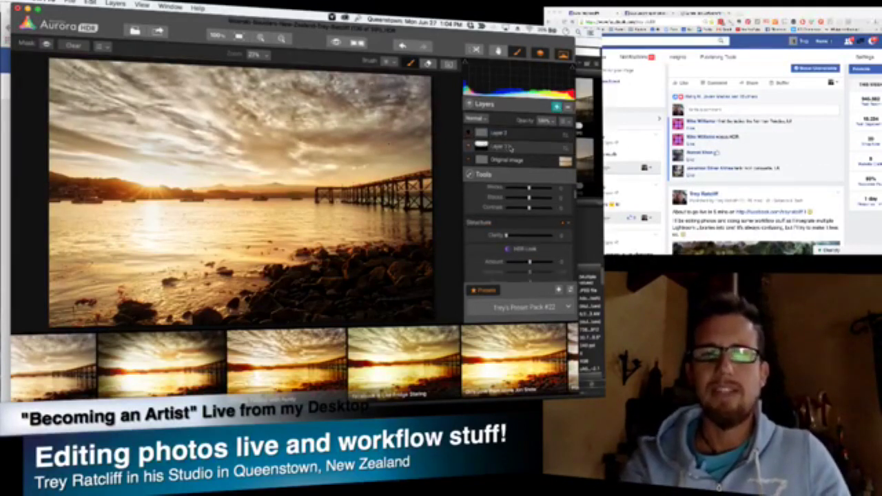
{"action": "left_click", "coordinate": [46, 46]}
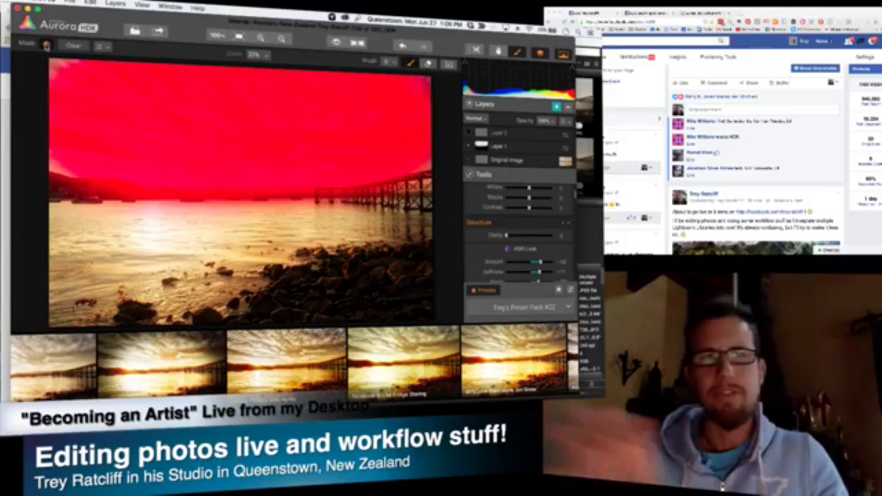
{"action": "left_click", "coordinate": [45, 46]}
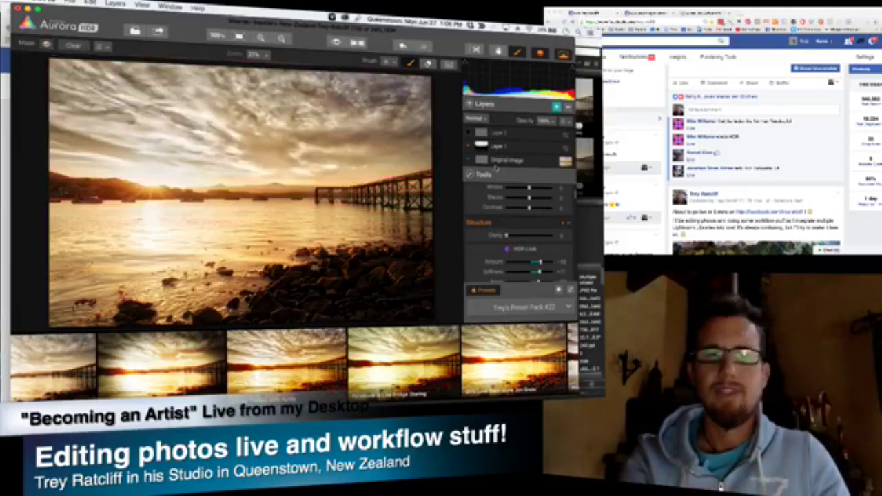
{"action": "left_click", "coordinate": [496, 132]}
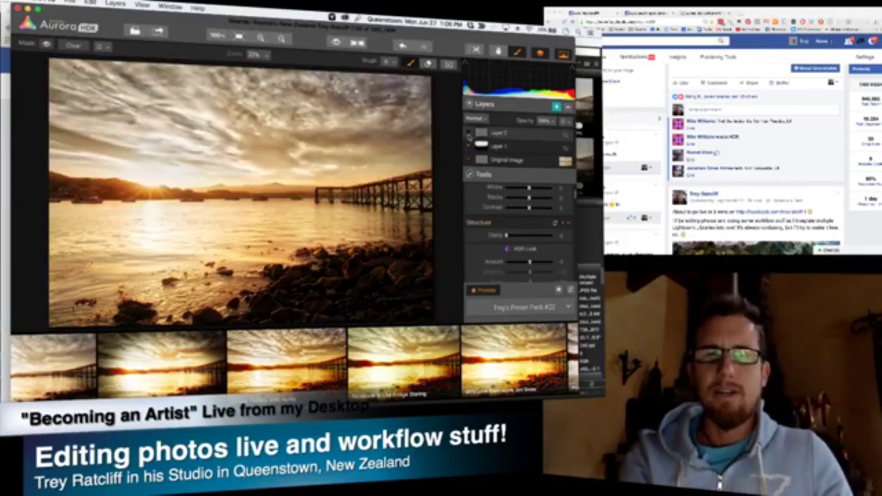
{"action": "scroll", "coordinate": [521, 257], "scroll_direction": "down", "scroll_amount": 5}
{"action": "scroll", "coordinate": [521, 258], "scroll_direction": "down", "scroll_amount": 2}
Step: Raise Layer 2's Image Radiance Amount, with Smoothness +43, Brightness +44 and Smart Colorize +46
{"action": "left_click_drag", "start_coordinate": [506, 207], "coordinate": [522, 207]}
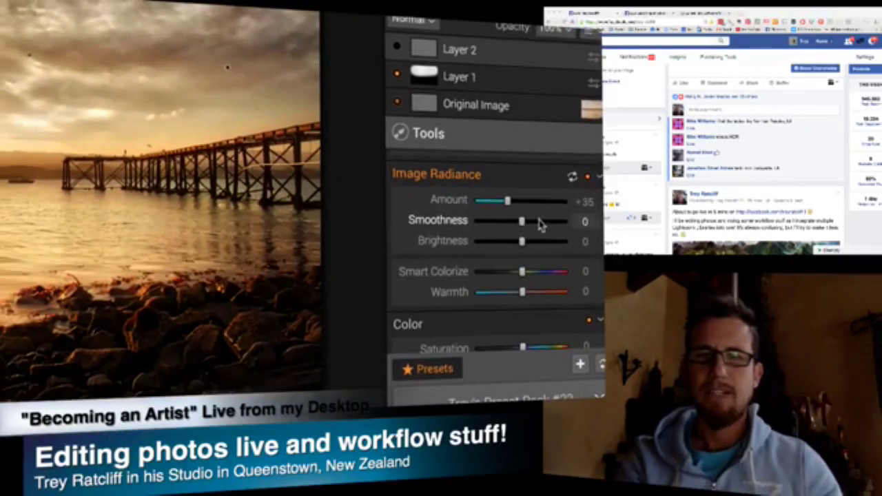
{"action": "left_click", "coordinate": [541, 221]}
{"action": "left_click", "coordinate": [543, 241]}
{"action": "left_click", "coordinate": [542, 272]}
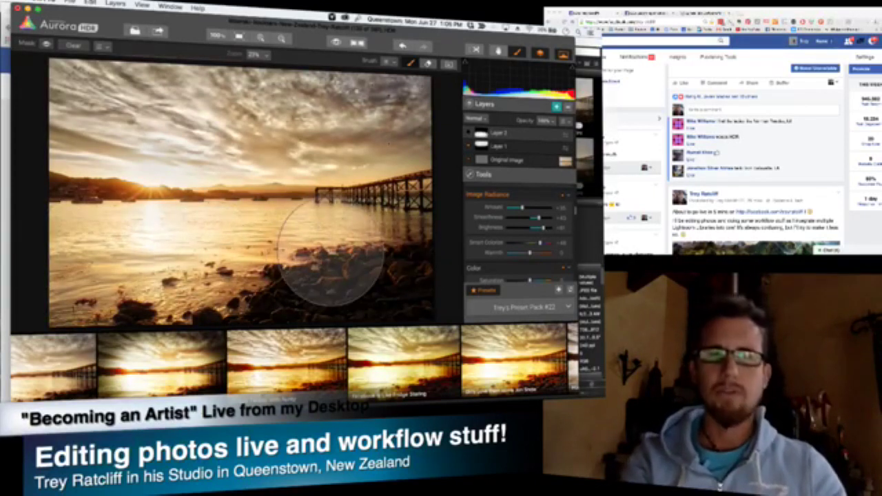
Step: Toggle Layer 2's visibility to compare the pier photo with and without it
{"action": "left_click", "coordinate": [469, 133]}
{"action": "left_click", "coordinate": [469, 133]}
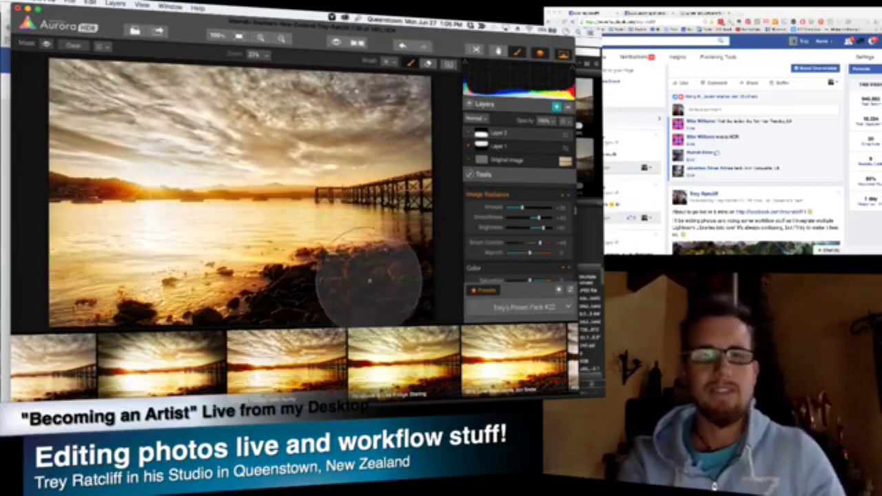
{"action": "left_click", "coordinate": [469, 133]}
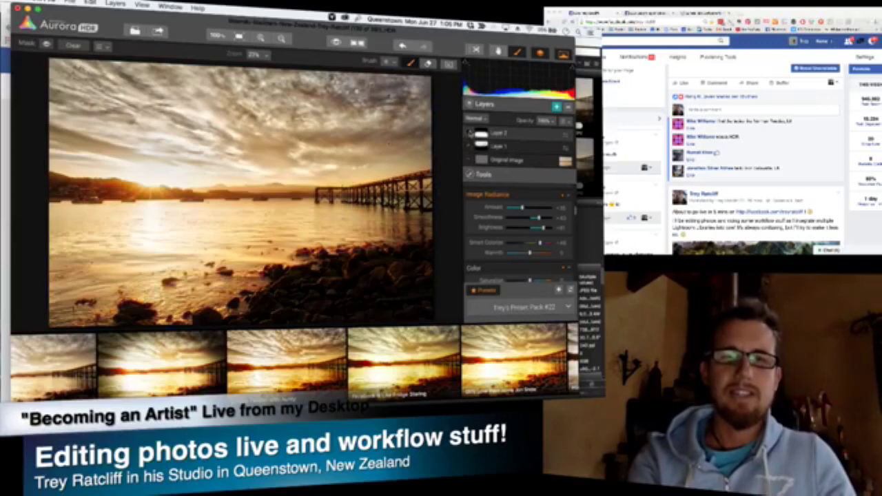
{"action": "left_click", "coordinate": [469, 133]}
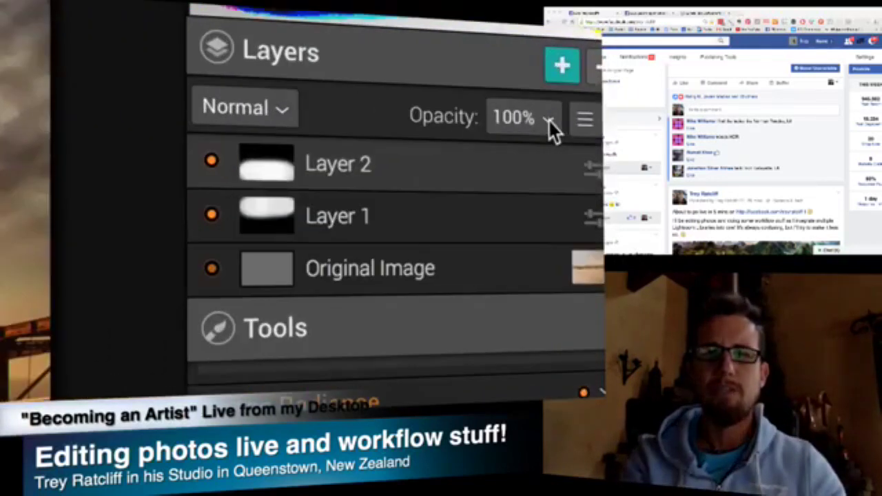
Step: Lower Layer 2's opacity from 100% to about half
{"action": "left_click", "coordinate": [549, 120]}
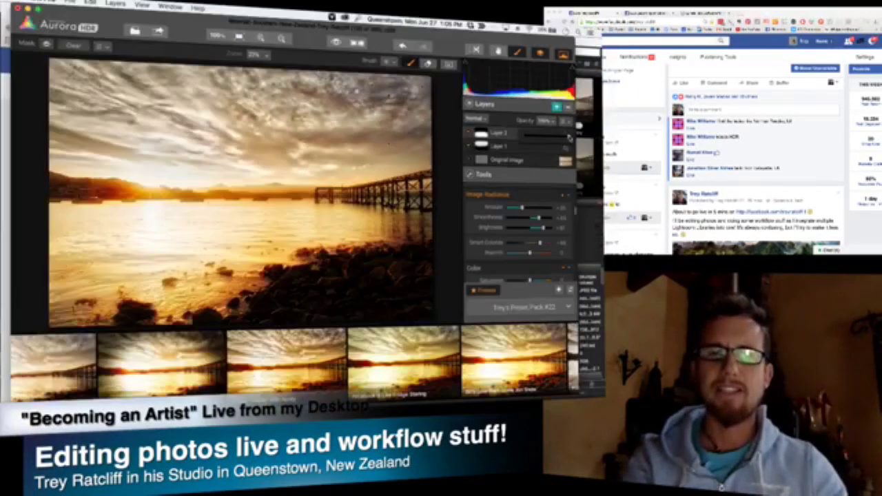
{"action": "left_click_drag", "start_coordinate": [558, 136], "coordinate": [551, 137]}
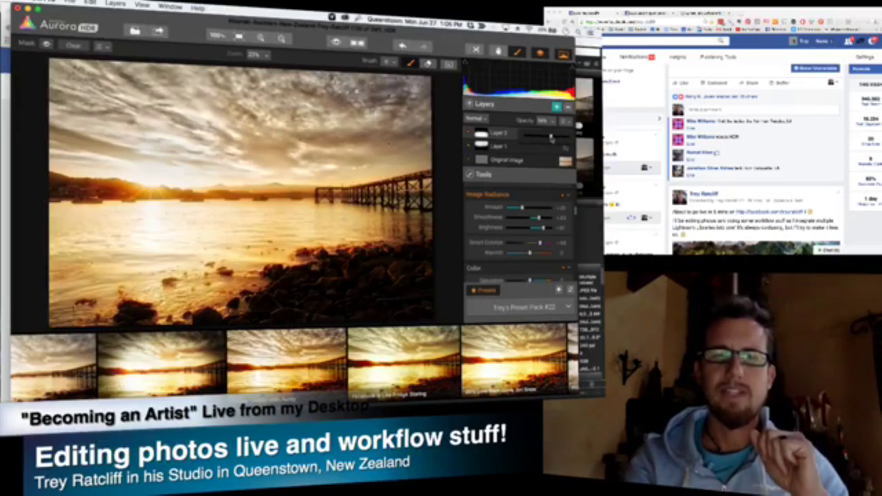
{"action": "left_click", "coordinate": [553, 122]}
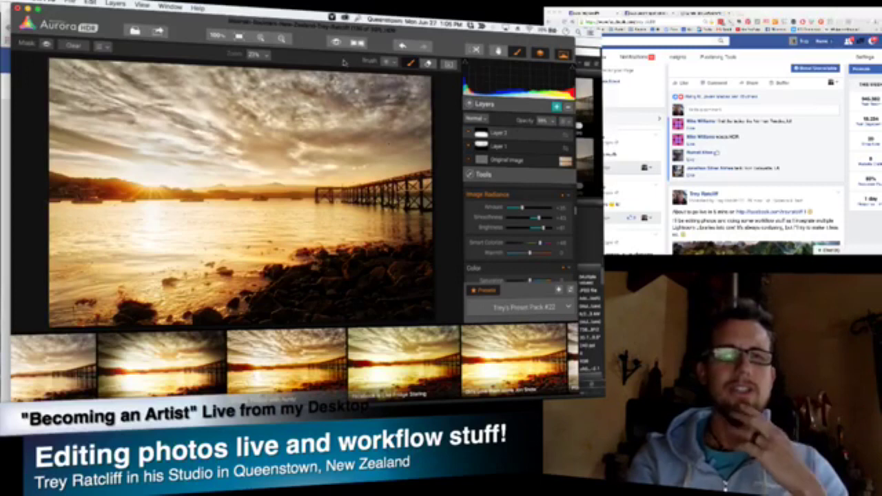
Step: Export the pier image as an sRGB JPEG, then switch to the Facebook browser window
{"action": "left_click", "coordinate": [157, 32]}
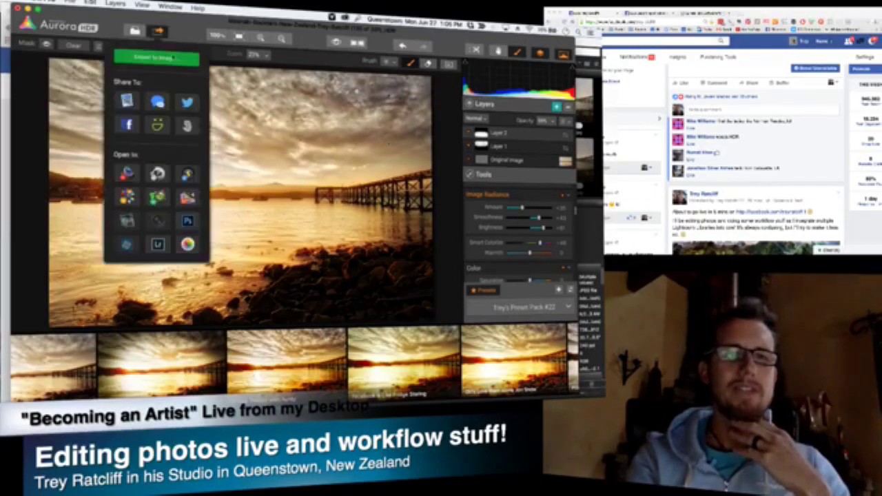
{"action": "left_click", "coordinate": [174, 57]}
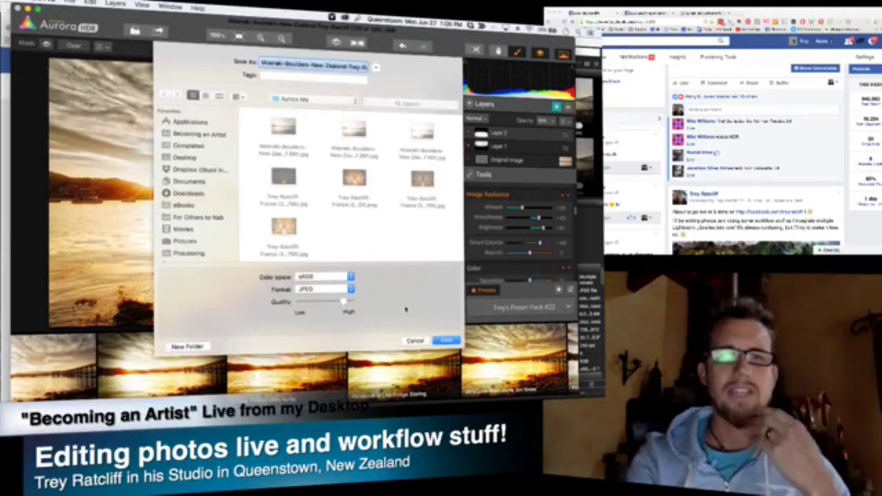
{"action": "left_click", "coordinate": [448, 342]}
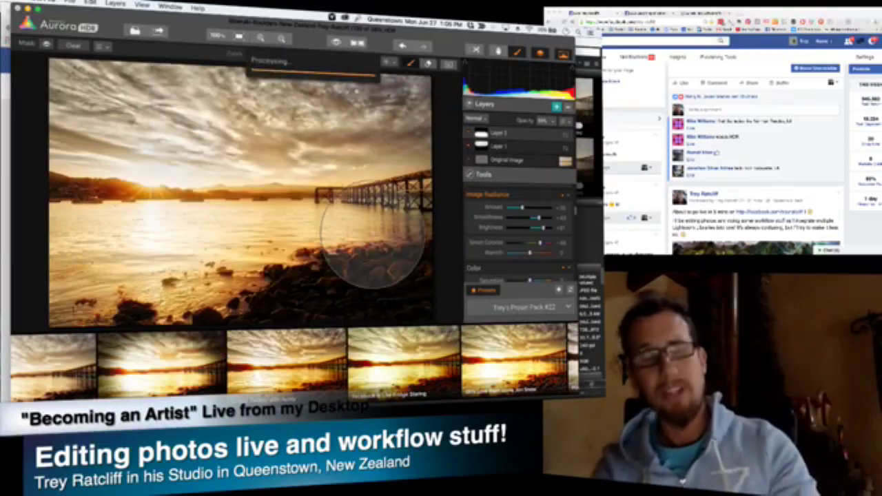
{"action": "key", "text": "super+Tab"}
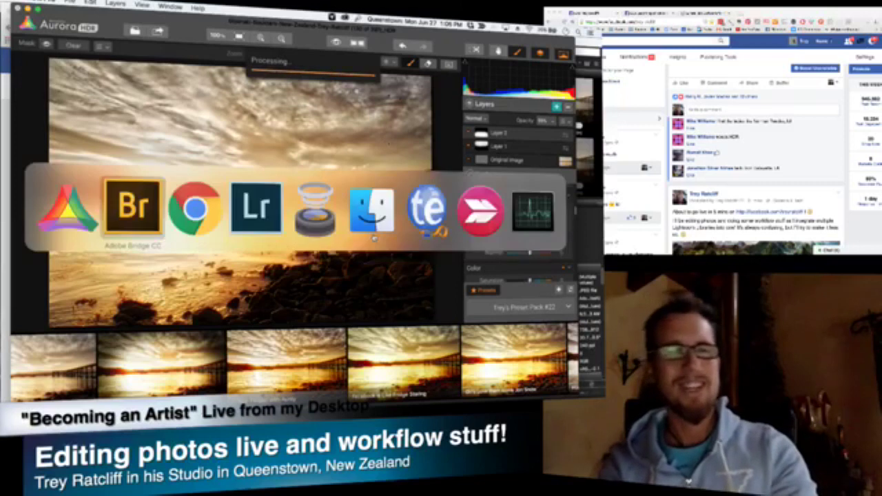
{"action": "key", "text": "super+Tab"}
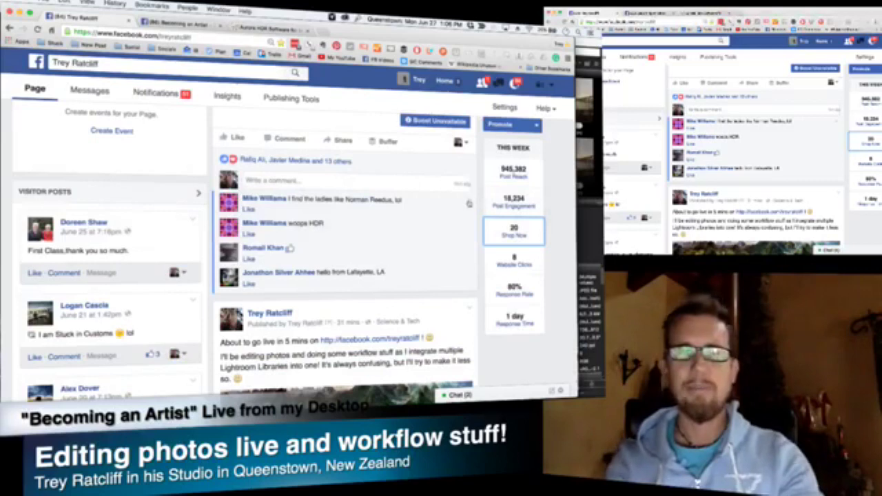
Step: Try boosting the live video post and dismiss the live-video ads notice
{"action": "scroll", "coordinate": [472, 193], "scroll_direction": "up", "scroll_amount": 2}
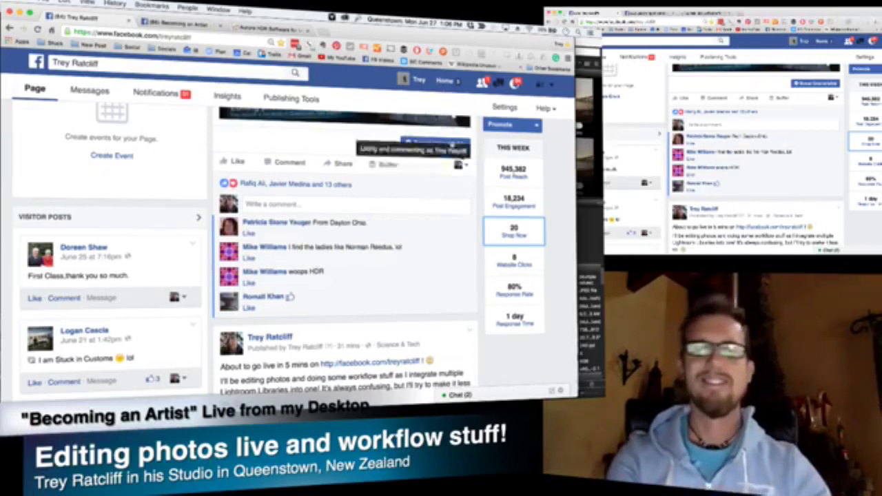
{"action": "left_click", "coordinate": [452, 144]}
{"action": "left_click", "coordinate": [350, 237]}
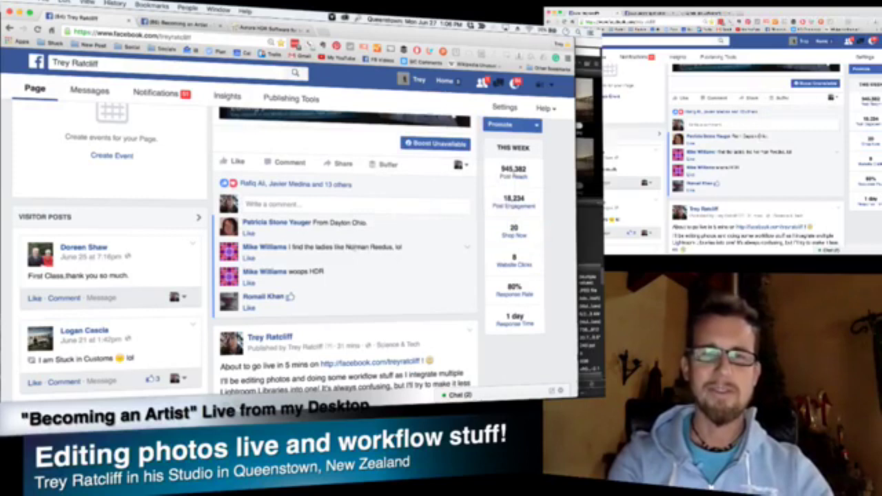
Step: Search Google in a new tab for the actor named in the viewer's comment
{"action": "left_click_drag", "start_coordinate": [347, 246], "coordinate": [392, 247]}
{"action": "key", "text": "super+c"}
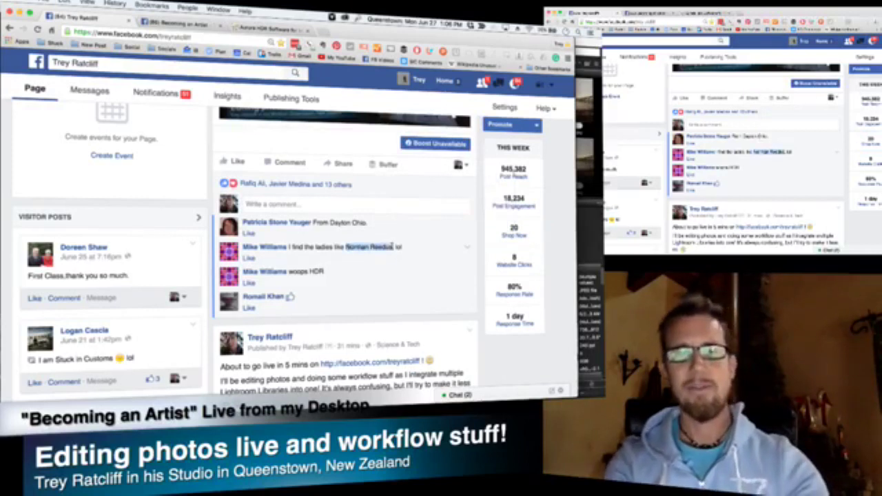
{"action": "left_click", "coordinate": [324, 32]}
{"action": "key", "text": "super+v"}
{"action": "key", "text": "Return"}
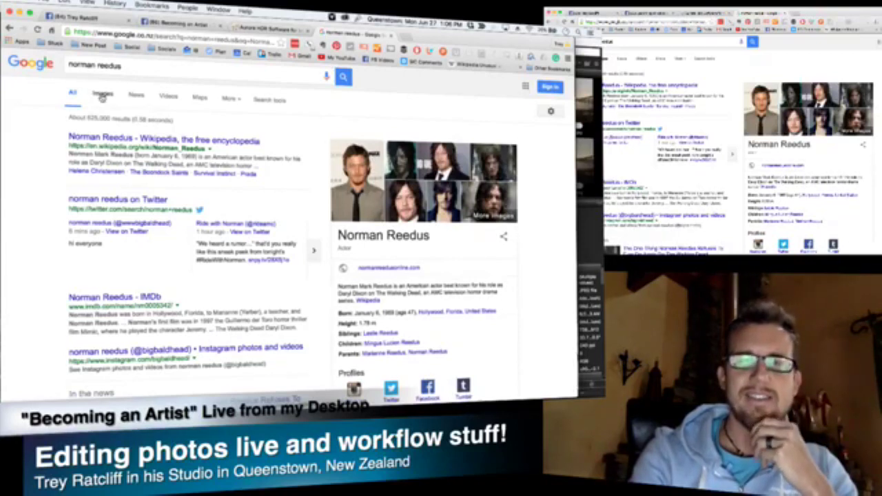
Step: Scroll through the actor's Google image thumbnails, then go back to the Becoming an Artist Facebook tab
{"action": "left_click", "coordinate": [101, 97]}
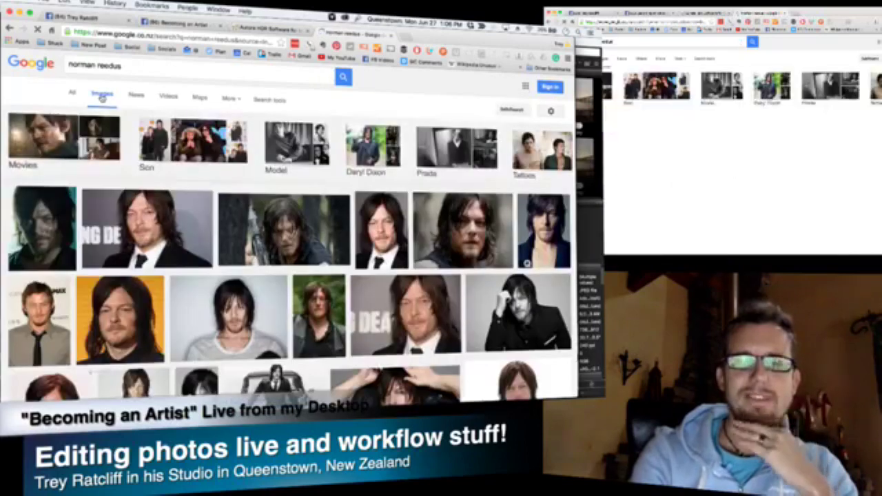
{"action": "scroll", "coordinate": [289, 228], "scroll_direction": "down", "scroll_amount": 3}
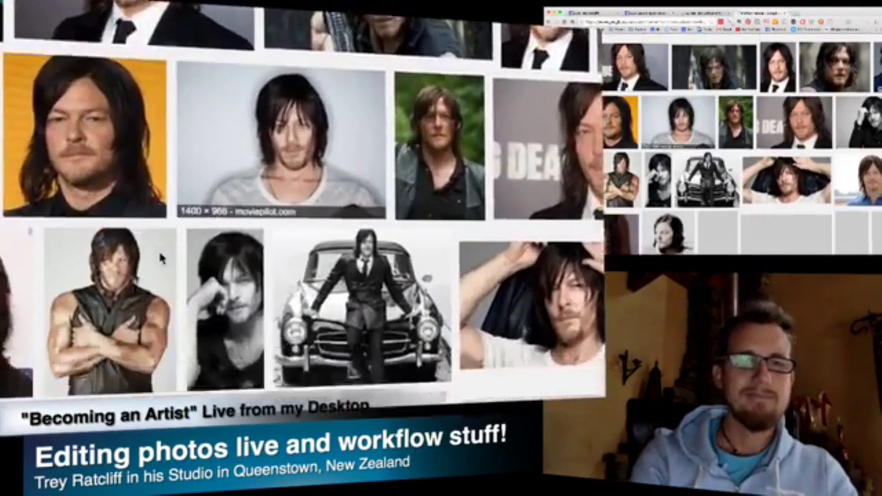
{"action": "scroll", "coordinate": [164, 255], "scroll_direction": "down", "scroll_amount": 3}
{"action": "mouse_move", "coordinate": [206, 245]}
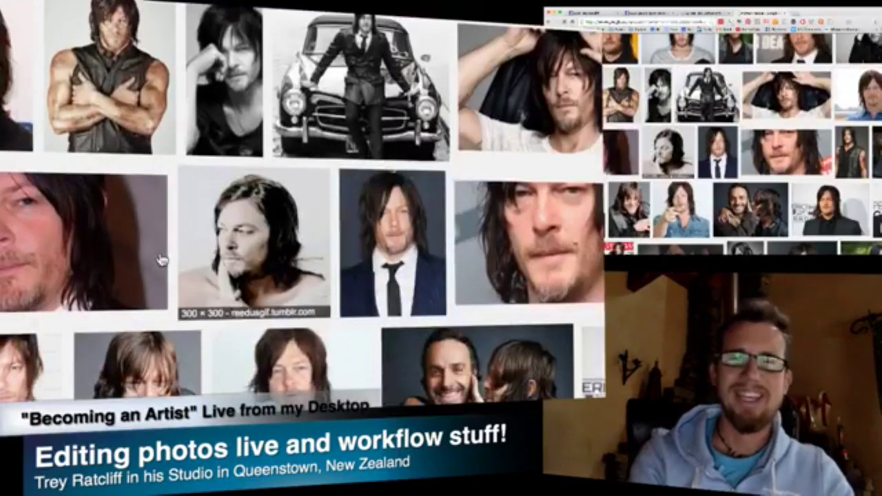
{"action": "scroll", "coordinate": [162, 258], "scroll_direction": "up", "scroll_amount": 5}
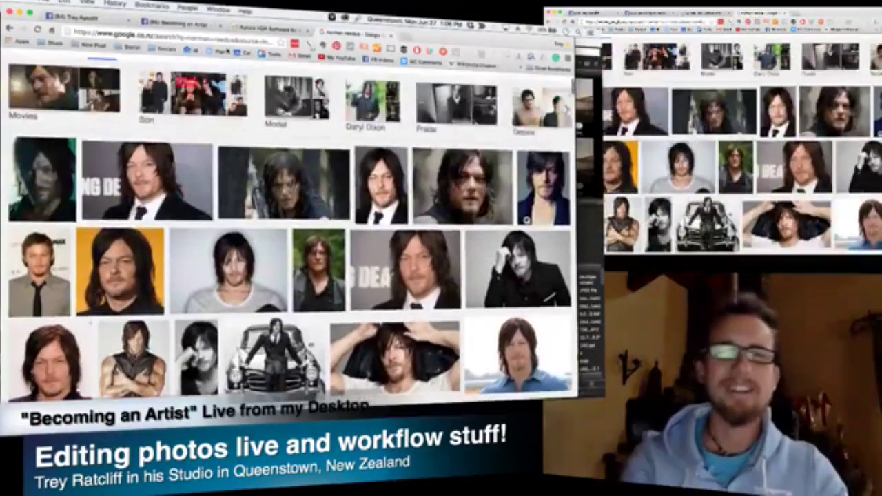
{"action": "left_click", "coordinate": [189, 25]}
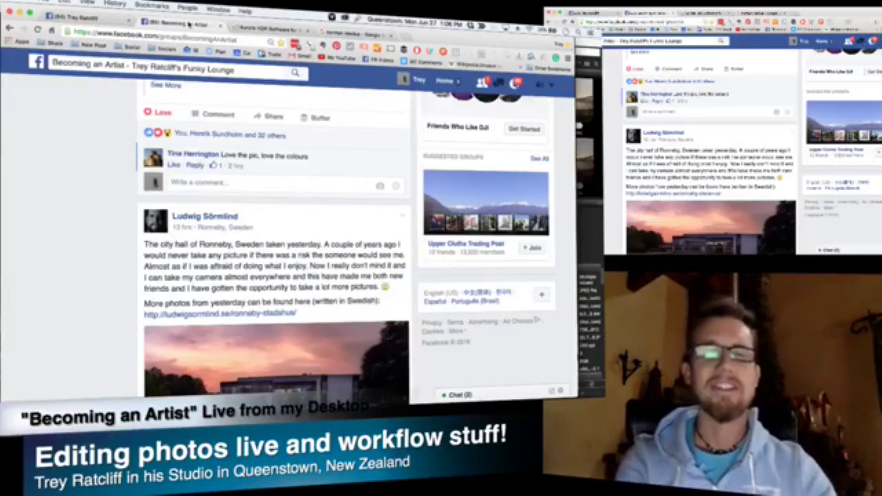
Step: Scroll the group feed up to the 'Purga Sunrise' post, then switch to Lightroom
{"action": "scroll", "coordinate": [114, 177], "scroll_direction": "up", "scroll_amount": 5}
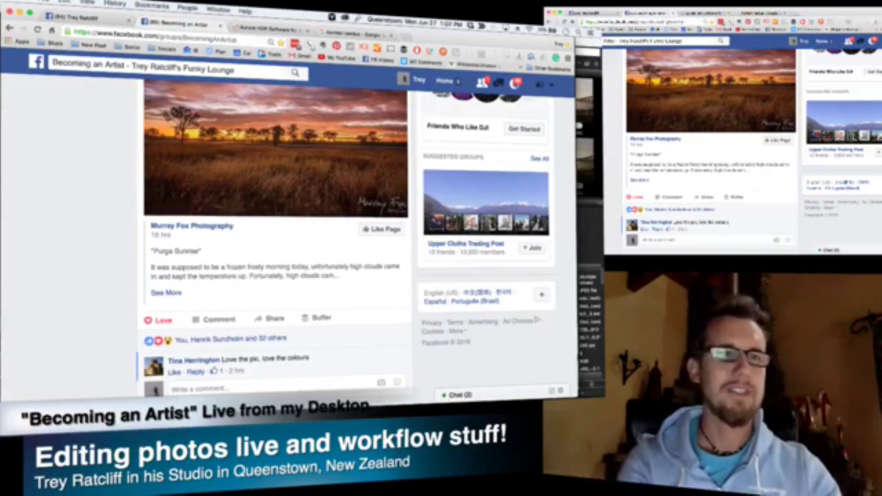
{"action": "key", "text": "super+Tab"}
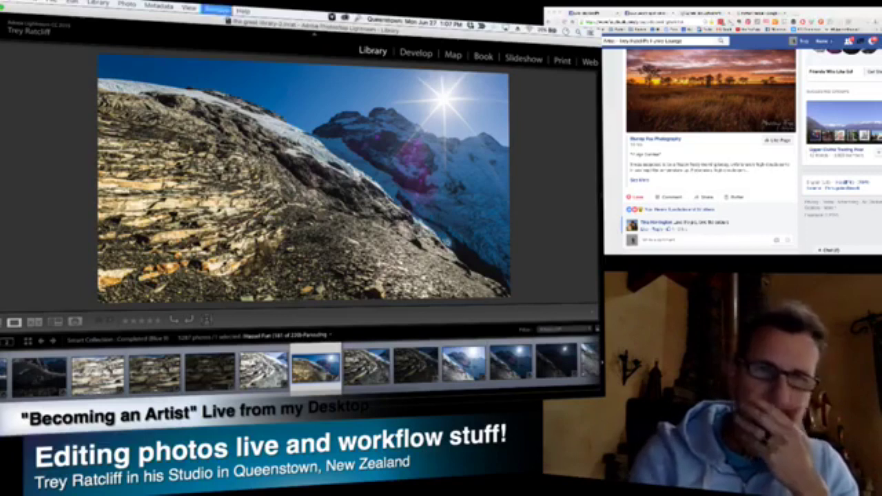
Step: View the mountain photo full screen and advance to the sunlit glacier shot
{"action": "key", "text": "f"}
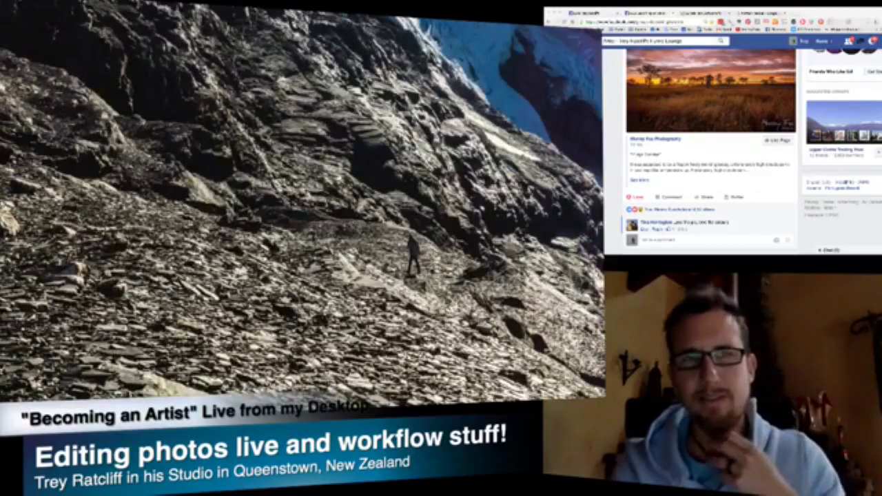
{"action": "scroll", "coordinate": [427, 274], "scroll_direction": "up", "scroll_amount": 5}
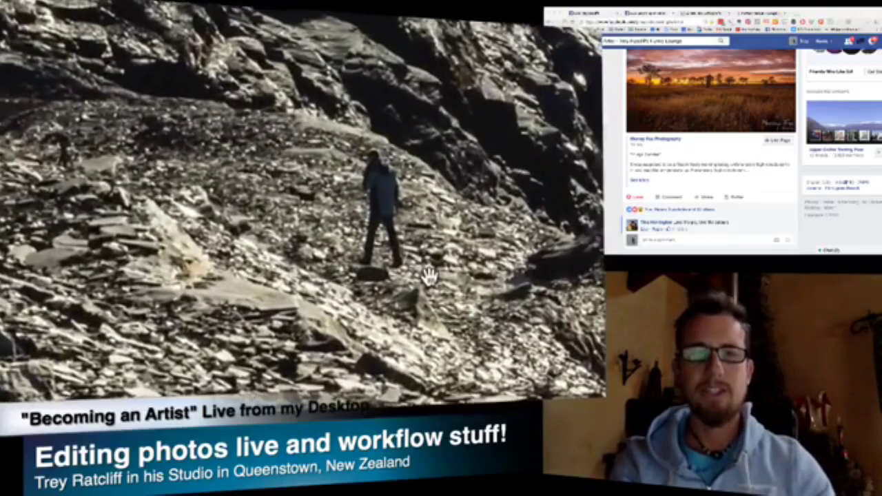
{"action": "scroll", "coordinate": [427, 274], "scroll_direction": "down", "scroll_amount": 5}
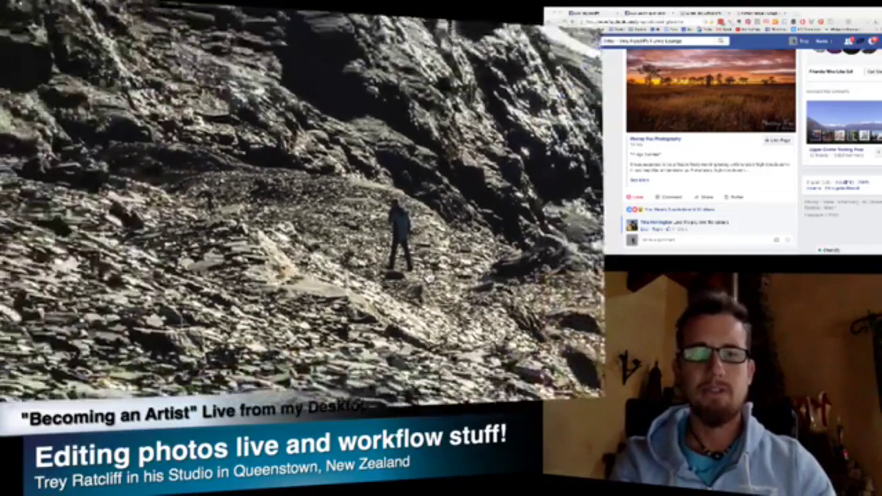
{"action": "key", "text": "Right"}
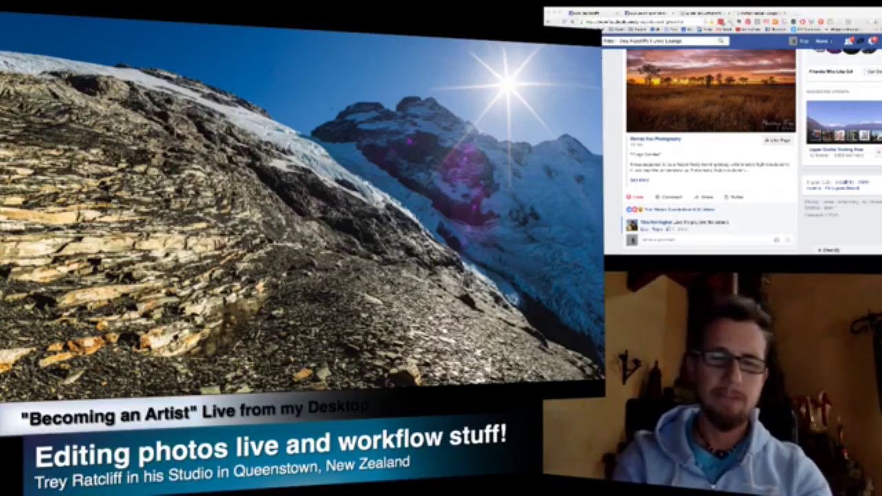
Step: Return to the Library view and bring up the Aurora HDR store page in Chrome
{"action": "key", "text": "Escape"}
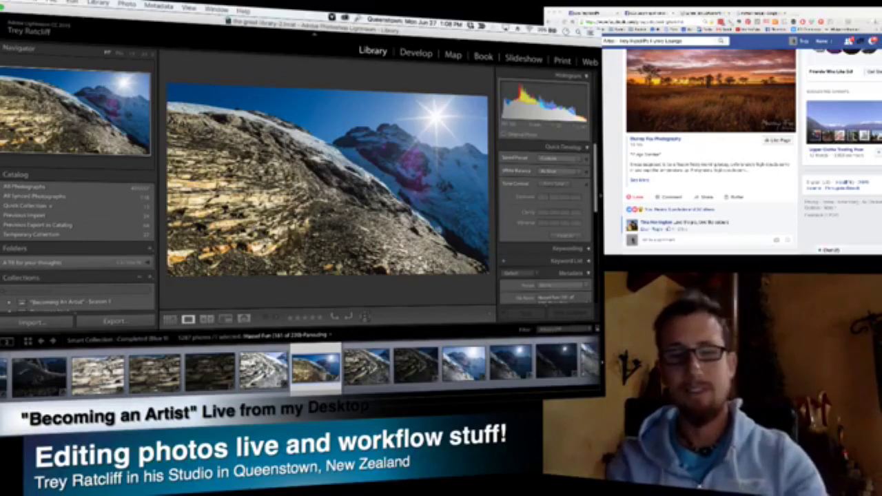
{"action": "key", "text": "super+Tab"}
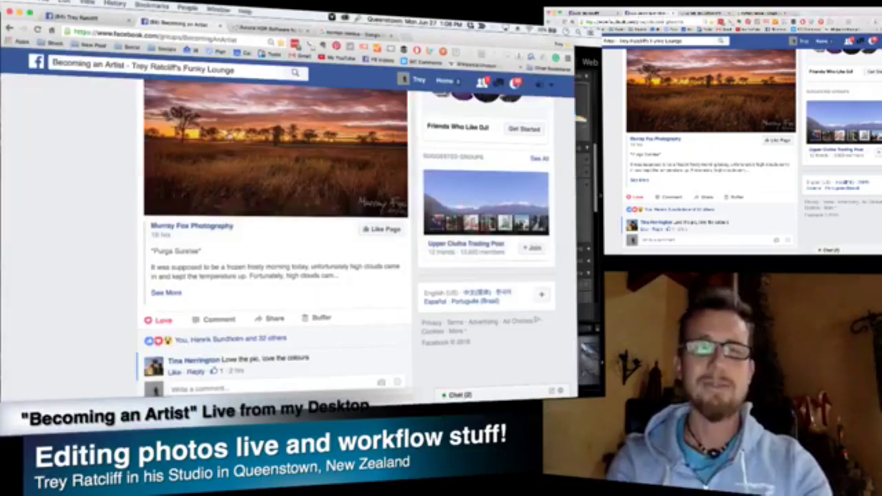
{"action": "left_click", "coordinate": [266, 27]}
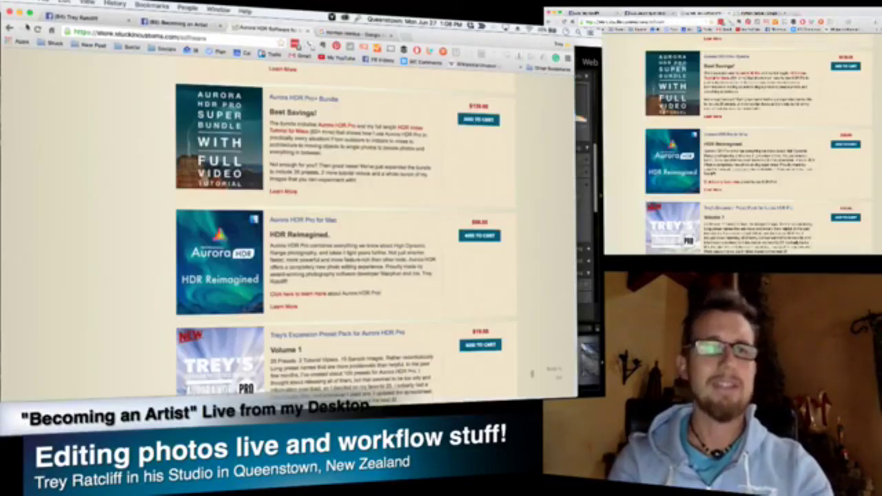
Step: Go back to the Stuck in Customs Store home page and scroll through it
{"action": "left_click", "coordinate": [10, 29]}
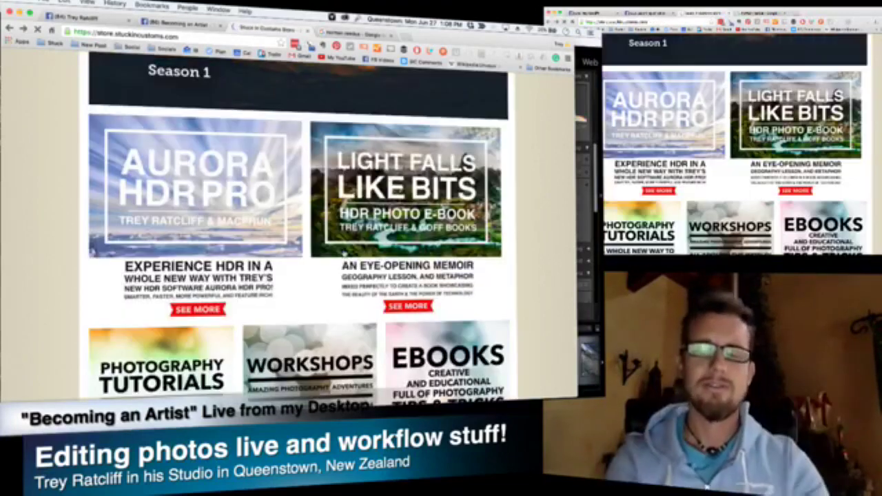
{"action": "scroll", "coordinate": [323, 276], "scroll_direction": "down", "scroll_amount": 3}
{"action": "scroll", "coordinate": [324, 272], "scroll_direction": "down", "scroll_amount": 3}
{"action": "scroll", "coordinate": [323, 272], "scroll_direction": "up", "scroll_amount": 8}
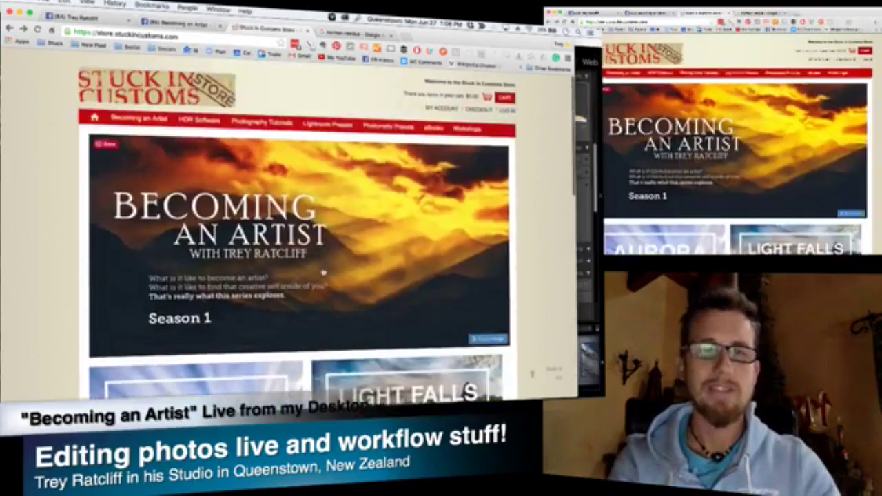
Step: Browse the Photography Tutorials listing, including the Aurora HDR Pro Video Tutorial and MEGA Pack, then return to Lightroom
{"action": "left_click", "coordinate": [269, 124]}
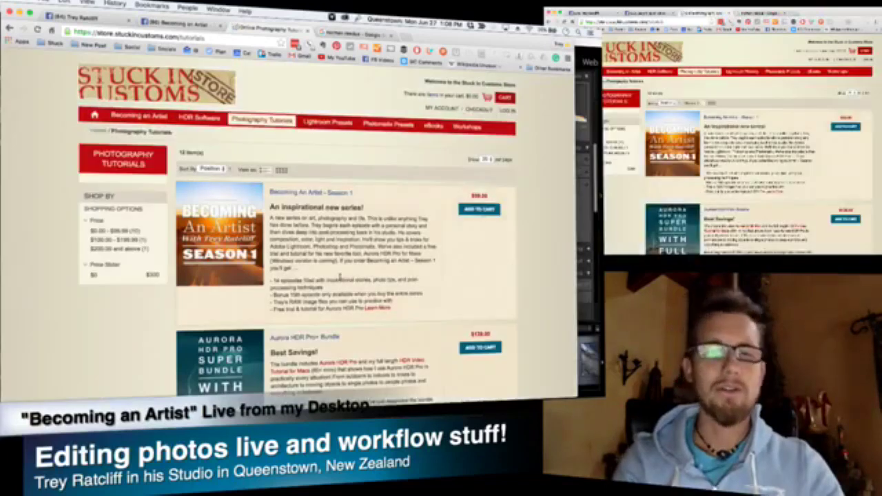
{"action": "scroll", "coordinate": [340, 277], "scroll_direction": "down", "scroll_amount": 8}
{"action": "scroll", "coordinate": [345, 312], "scroll_direction": "down", "scroll_amount": 15}
{"action": "scroll", "coordinate": [344, 311], "scroll_direction": "down", "scroll_amount": 12}
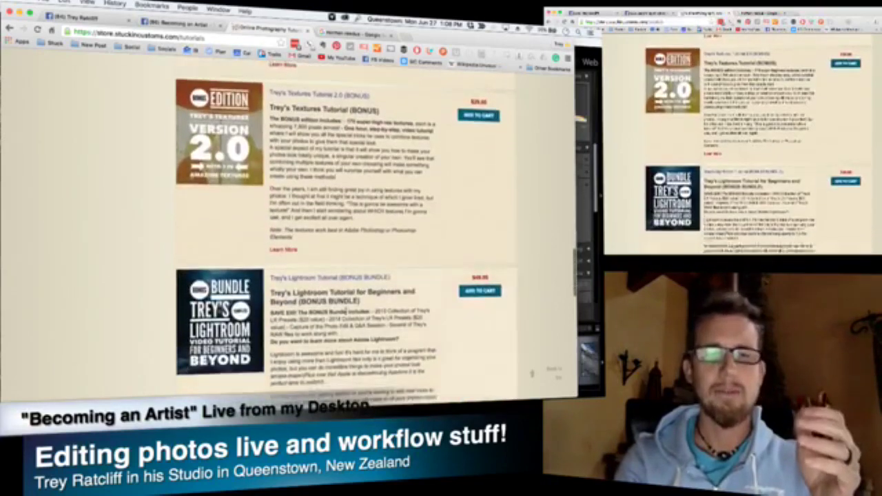
{"action": "scroll", "coordinate": [345, 275], "scroll_direction": "up", "scroll_amount": 12}
{"action": "scroll", "coordinate": [336, 272], "scroll_direction": "down", "scroll_amount": 10}
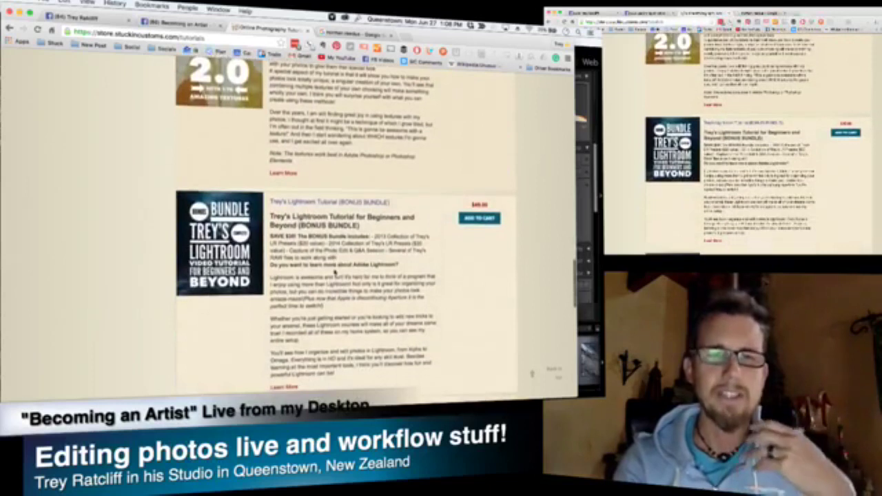
{"action": "scroll", "coordinate": [335, 273], "scroll_direction": "down", "scroll_amount": 3}
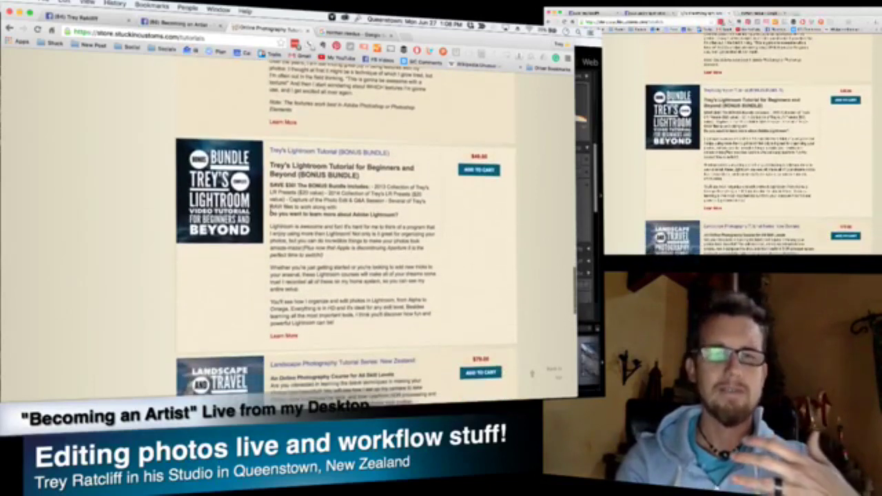
{"action": "scroll", "coordinate": [336, 273], "scroll_direction": "down", "scroll_amount": 20}
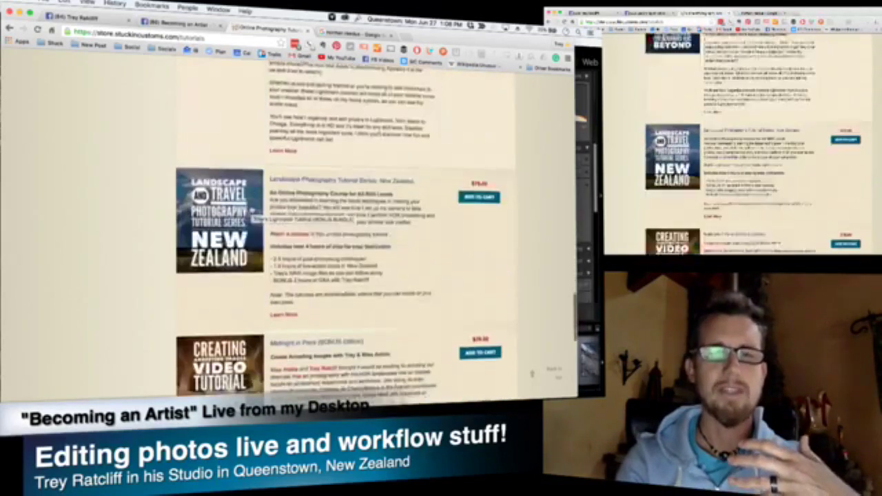
{"action": "scroll", "coordinate": [274, 130], "scroll_direction": "down", "scroll_amount": 5}
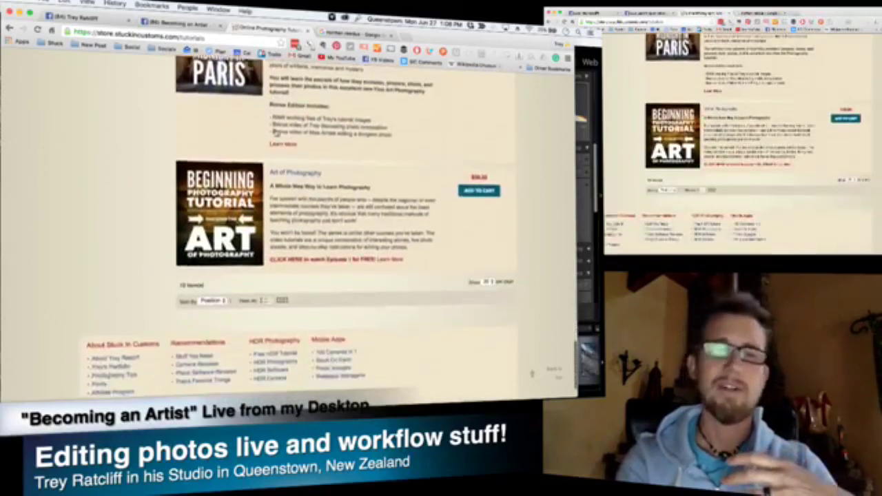
{"action": "scroll", "coordinate": [274, 131], "scroll_direction": "up", "scroll_amount": 15}
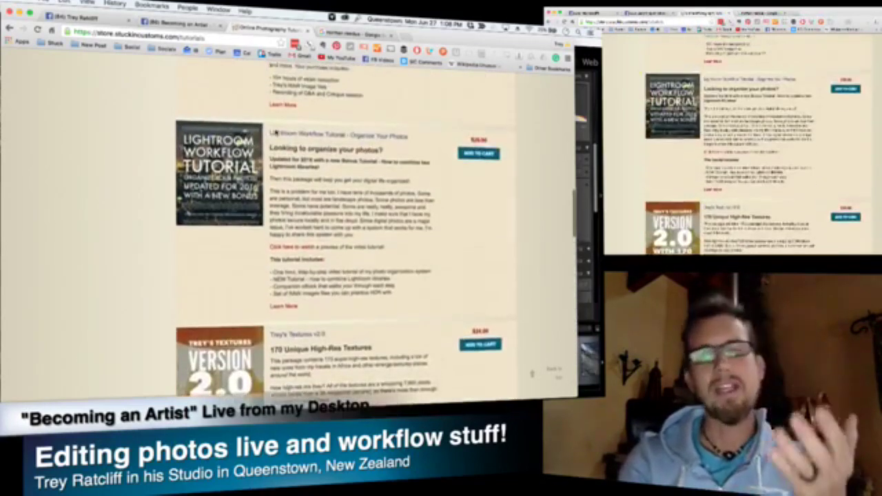
{"action": "scroll", "coordinate": [274, 131], "scroll_direction": "down", "scroll_amount": 6}
{"action": "scroll", "coordinate": [275, 134], "scroll_direction": "up", "scroll_amount": 1}
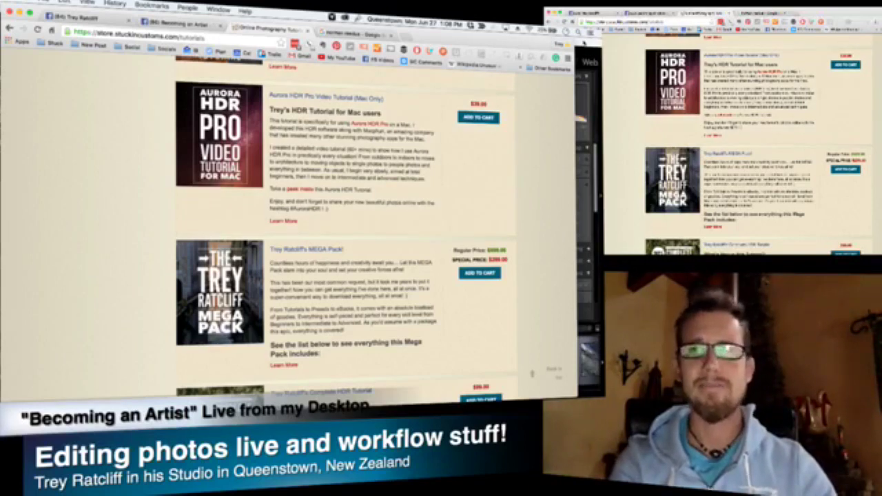
{"action": "key", "text": "super+Tab"}
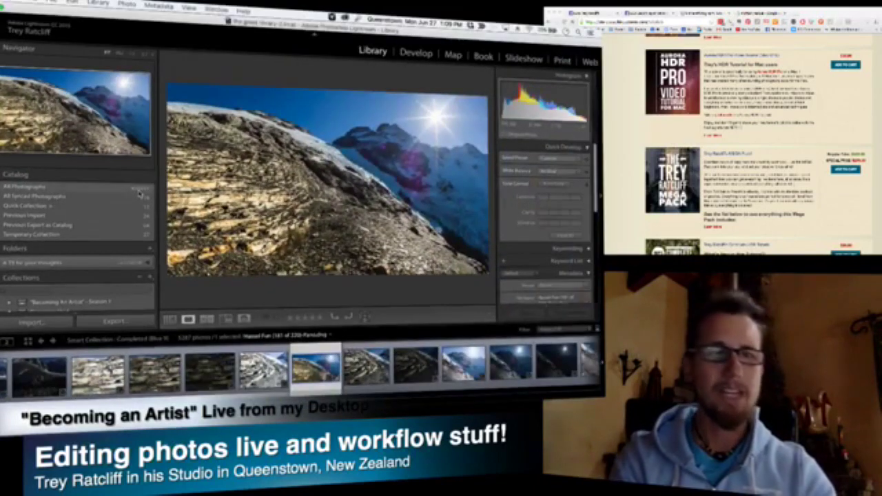
Step: Expand the drive in the Folders panel to list years 2006–2016, collapsing 2016
{"action": "left_click", "coordinate": [146, 261]}
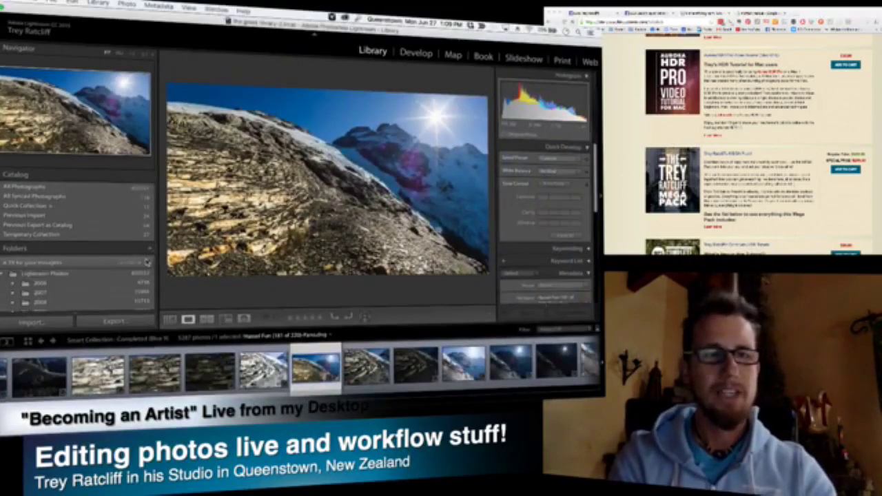
{"action": "scroll", "coordinate": [122, 256], "scroll_direction": "down", "scroll_amount": 3}
{"action": "scroll", "coordinate": [123, 257], "scroll_direction": "up", "scroll_amount": 2}
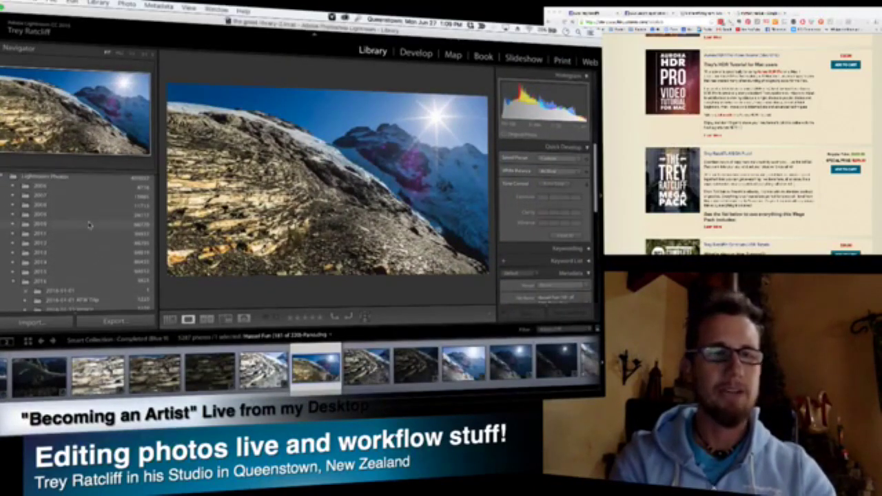
{"action": "left_click", "coordinate": [13, 282]}
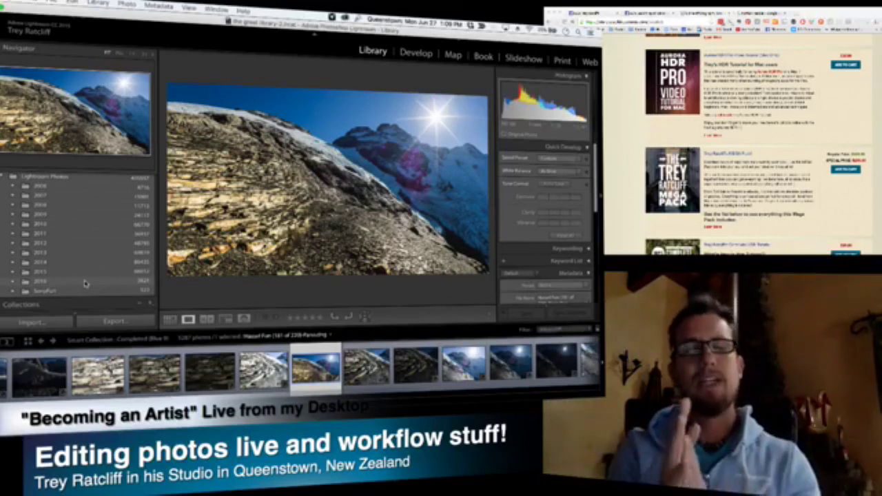
Step: In Finder, go to Laptop Lightroom Catalogs > LR - Travel - Prime and open LR - Travel - Prime.lrcat
{"action": "mouse_move", "coordinate": [34, 396]}
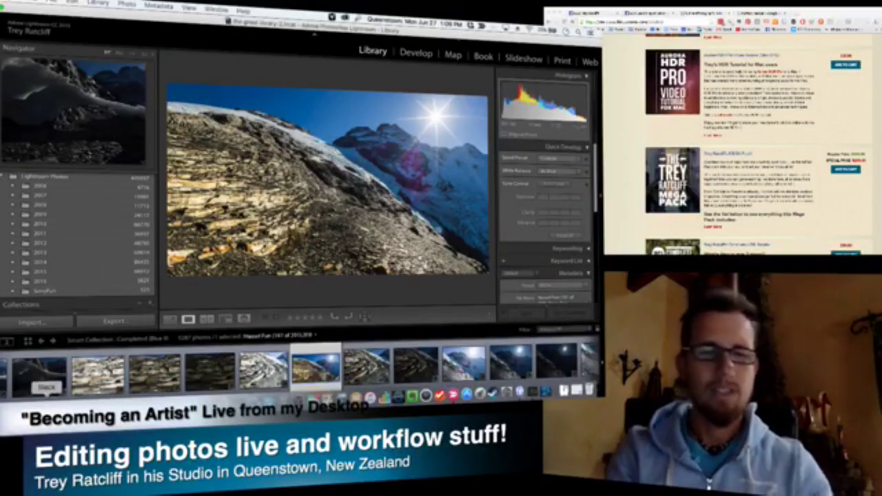
{"action": "left_click", "coordinate": [270, 400]}
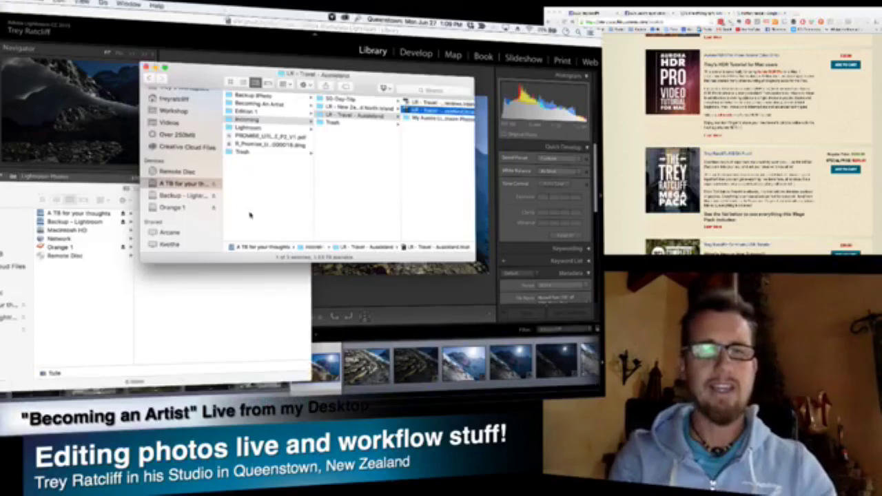
{"action": "scroll", "coordinate": [197, 157], "scroll_direction": "up", "scroll_amount": 5}
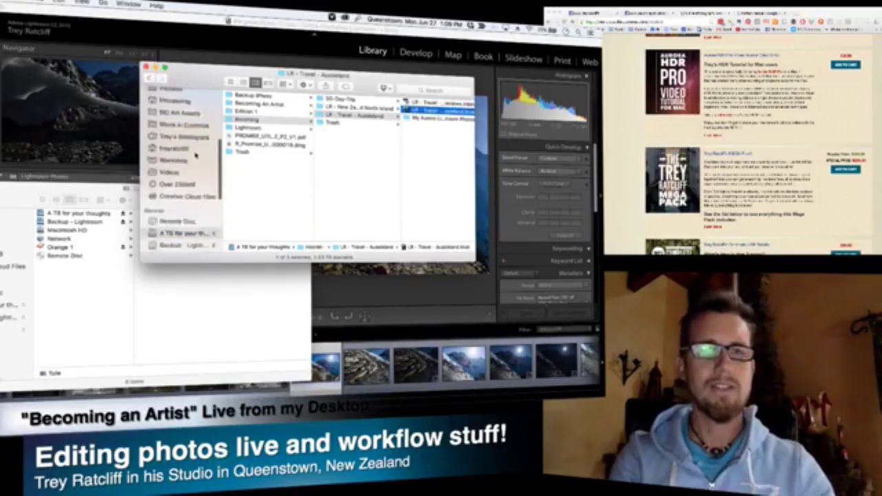
{"action": "left_click", "coordinate": [184, 184]}
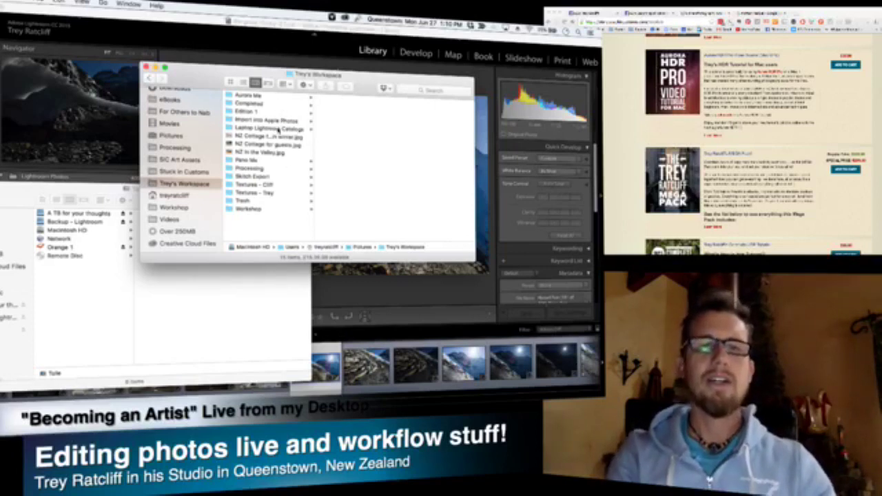
{"action": "left_click", "coordinate": [279, 129]}
{"action": "left_click_drag", "start_coordinate": [399, 198], "coordinate": [469, 200]}
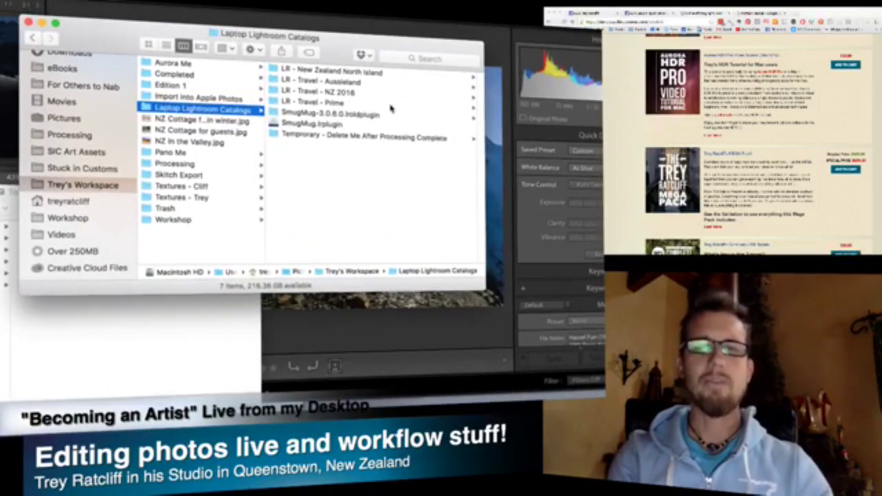
{"action": "left_click", "coordinate": [406, 124]}
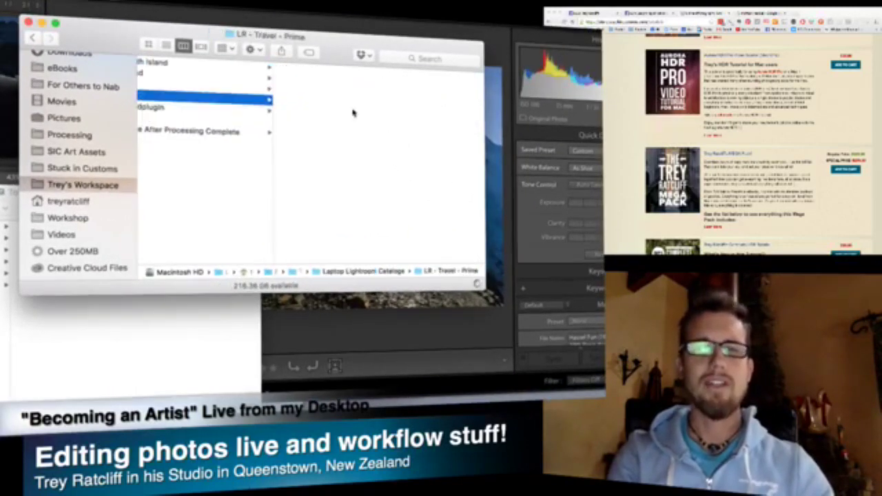
{"action": "scroll", "coordinate": [255, 196], "scroll_direction": "left", "scroll_amount": 5}
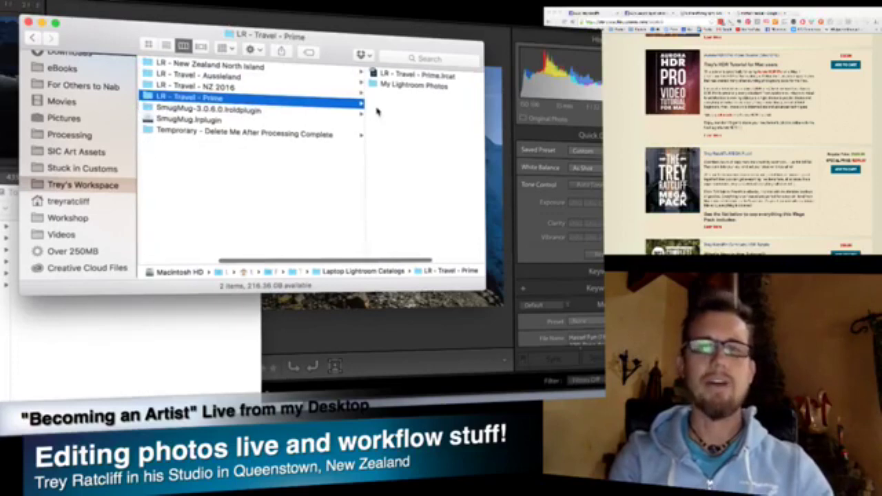
{"action": "double_click", "coordinate": [403, 76]}
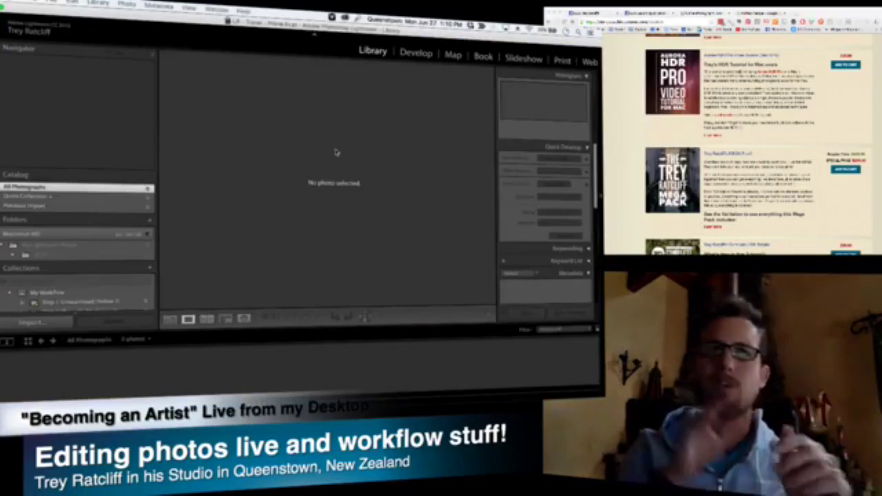
{"action": "scroll", "coordinate": [128, 283], "scroll_direction": "down", "scroll_amount": 4}
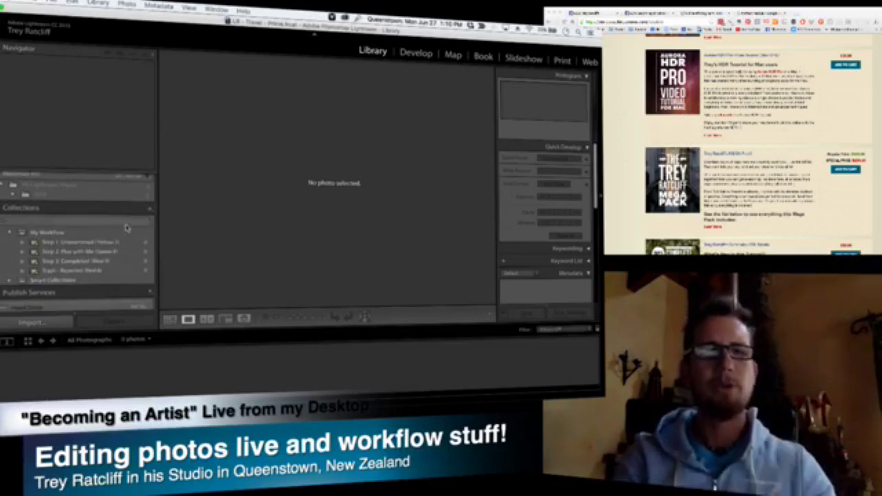
{"action": "scroll", "coordinate": [127, 265], "scroll_direction": "up", "scroll_amount": 4}
{"action": "scroll", "coordinate": [127, 265], "scroll_direction": "down", "scroll_amount": 2}
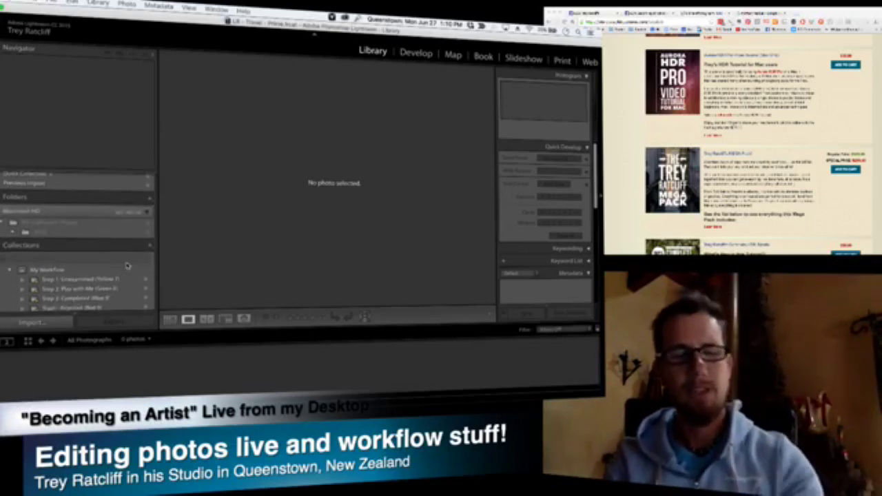
{"action": "scroll", "coordinate": [286, 163], "scroll_direction": "left", "scroll_amount": 5}
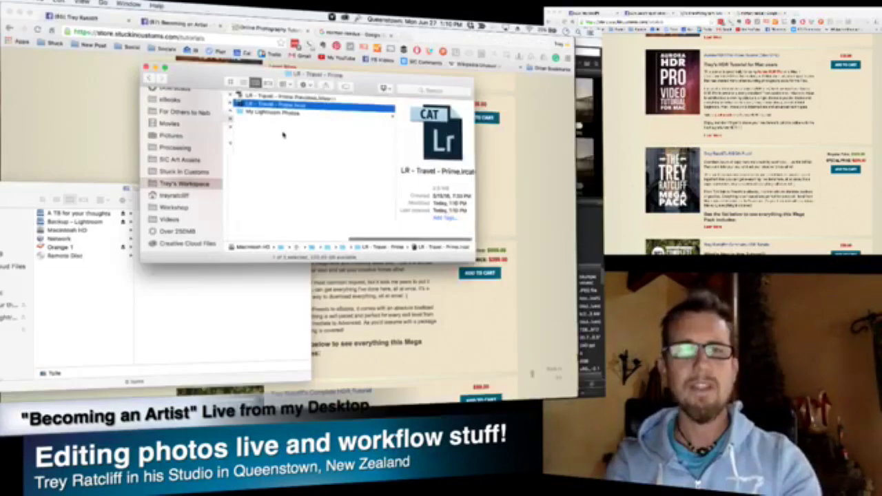
Step: Check the LR - Travel - Prime folder's options, then preview the LR - New Zealand North Island catalog file
{"action": "right_click", "coordinate": [268, 120]}
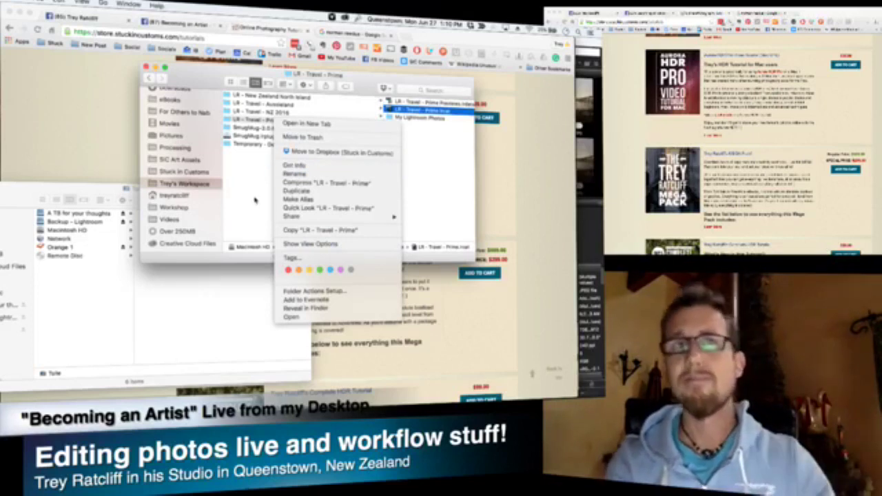
{"action": "left_click", "coordinate": [276, 124]}
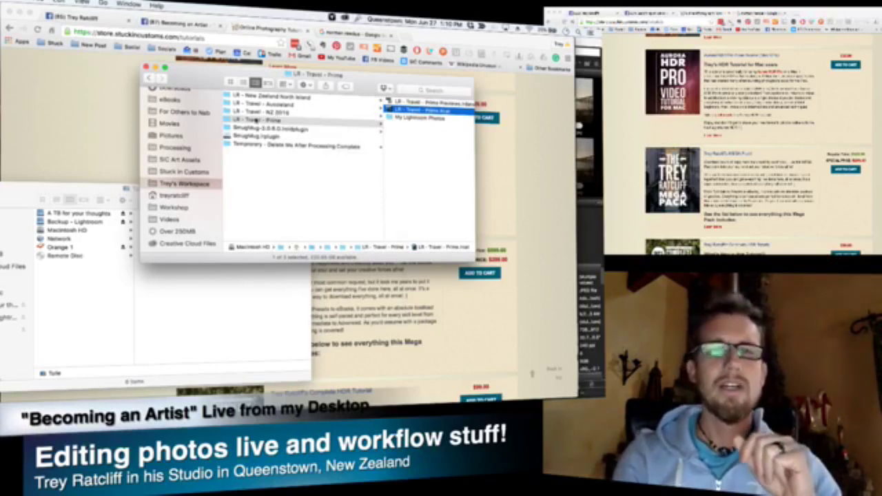
{"action": "left_click", "coordinate": [308, 97]}
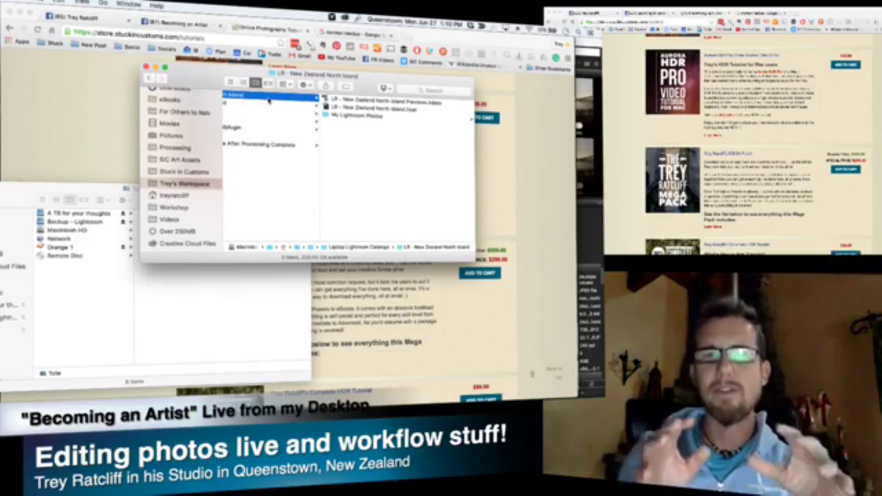
{"action": "left_click", "coordinate": [353, 108]}
Step: Open My Lightroom Photos, then the LR - Travel - Auckland folder and look through its contents
{"action": "left_click", "coordinate": [318, 113]}
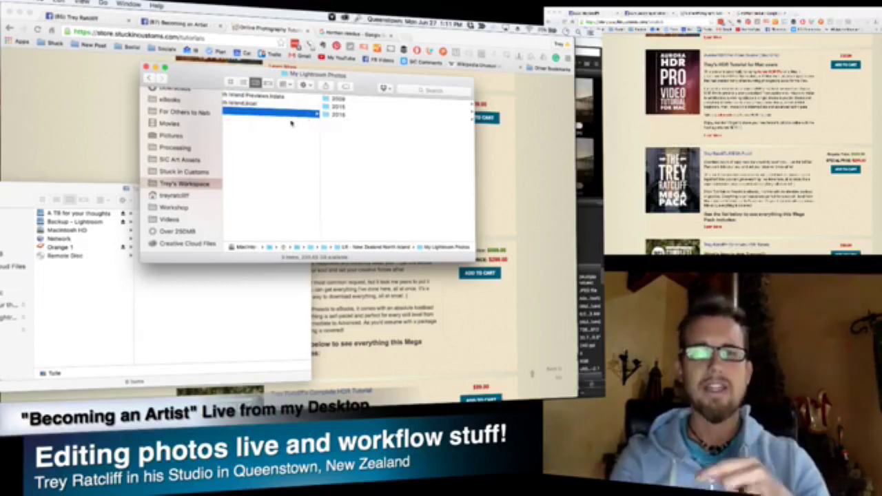
{"action": "scroll", "coordinate": [291, 123], "scroll_direction": "left", "scroll_amount": 5}
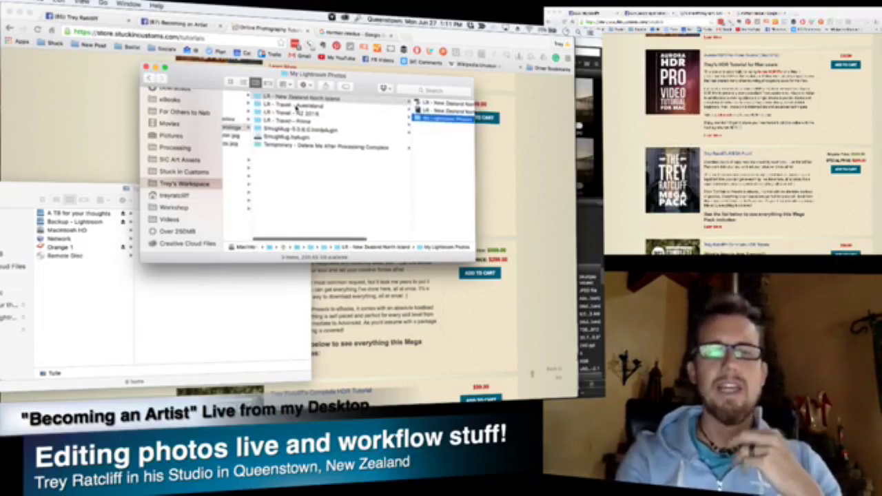
{"action": "left_click", "coordinate": [296, 106]}
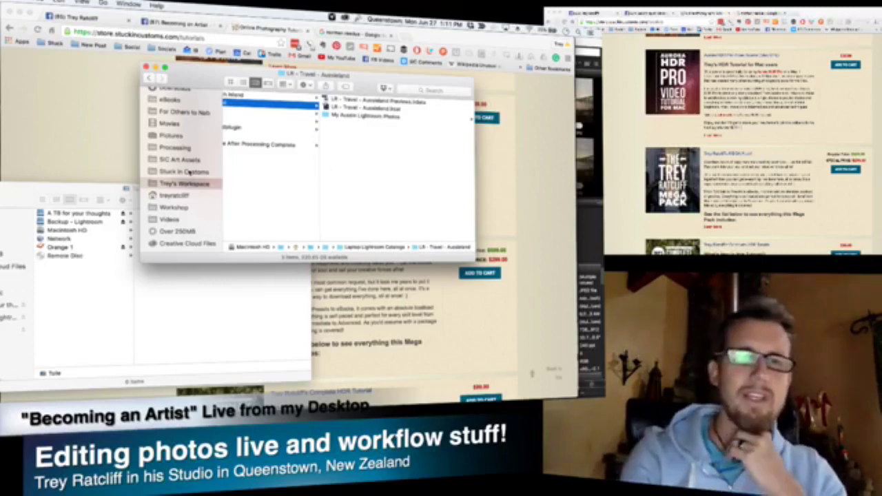
{"action": "scroll", "coordinate": [189, 172], "scroll_direction": "down", "scroll_amount": 2}
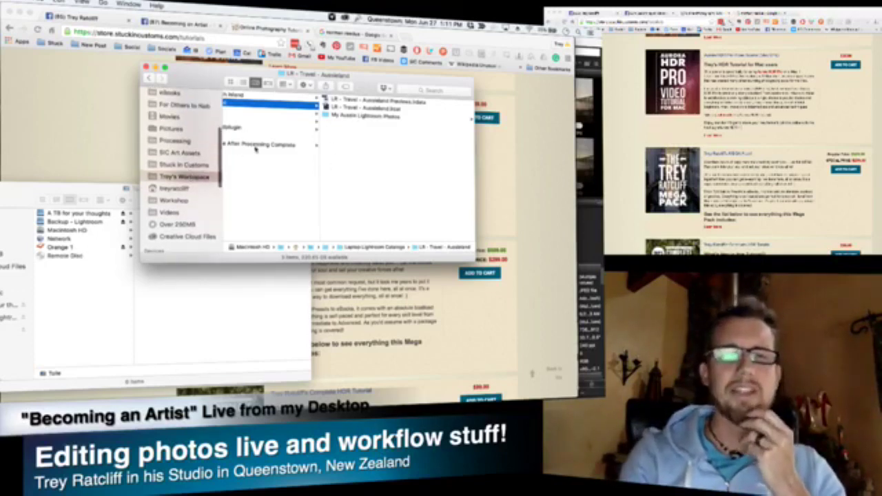
{"action": "scroll", "coordinate": [254, 148], "scroll_direction": "left", "scroll_amount": 3}
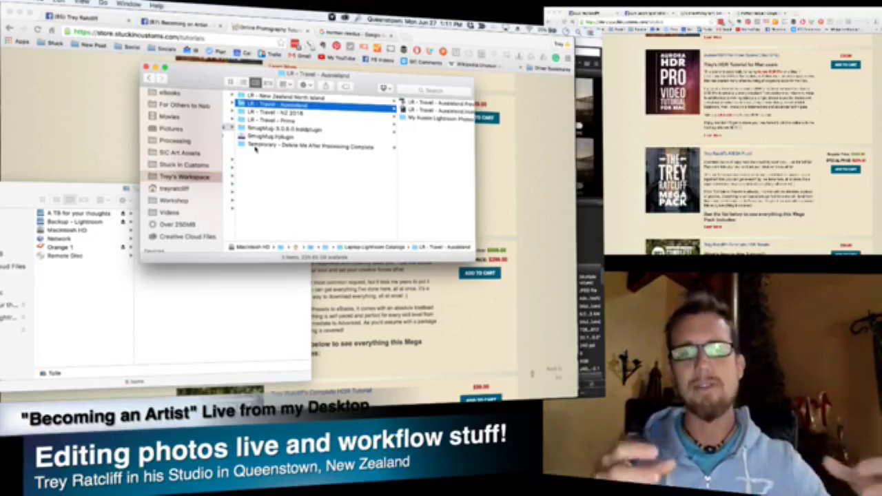
Step: Navigate to A TB for your thoughts > Incoming > LR - New Zealand North Island
{"action": "scroll", "coordinate": [203, 183], "scroll_direction": "down", "scroll_amount": 5}
{"action": "left_click", "coordinate": [188, 207]}
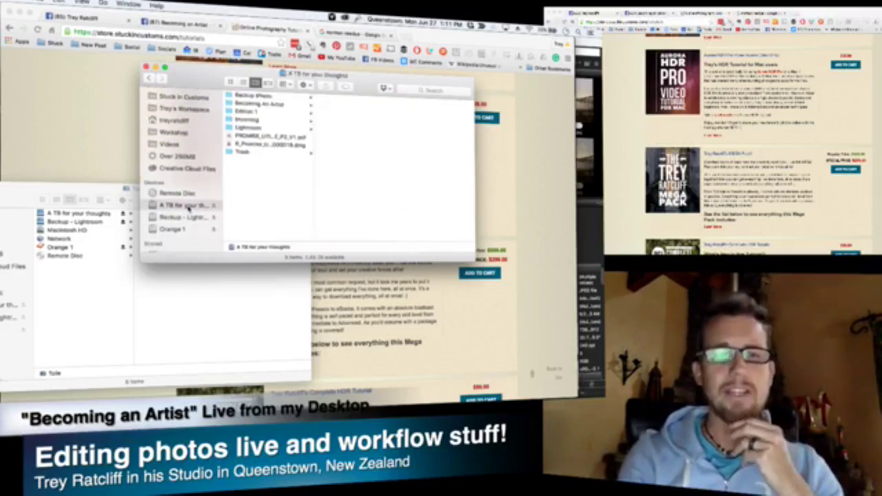
{"action": "left_click", "coordinate": [261, 121]}
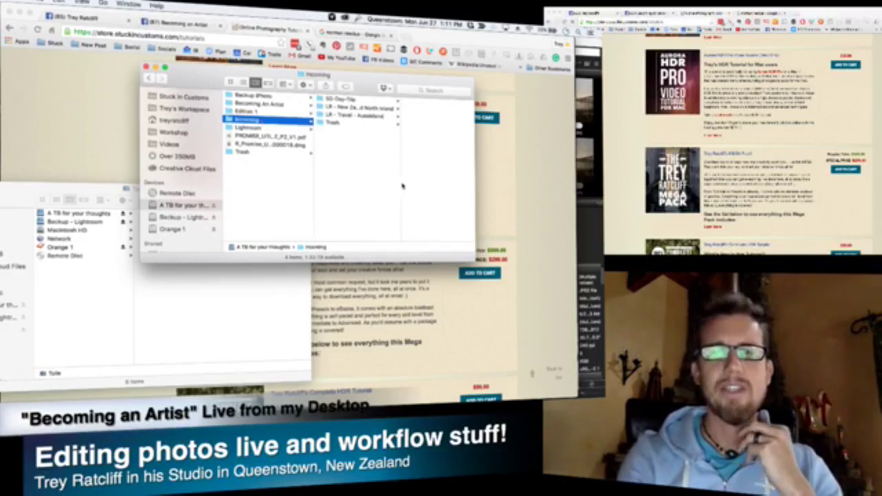
{"action": "left_click_drag", "start_coordinate": [402, 186], "coordinate": [455, 184]}
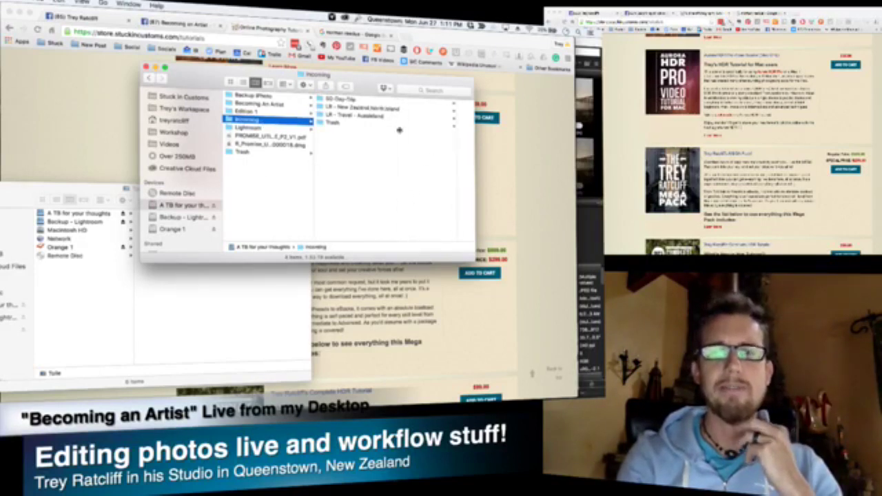
{"action": "left_click", "coordinate": [381, 109]}
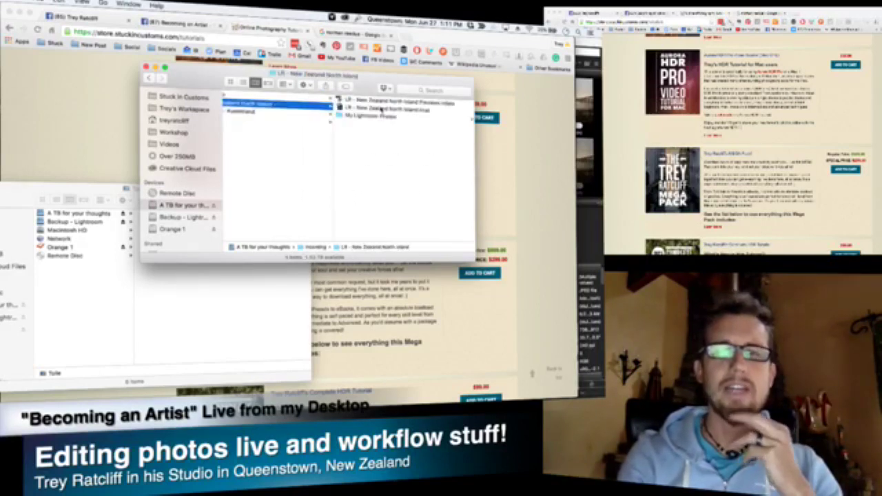
Step: Return from LR - Travel - Auckland, reposition the window, and open the North Island .lrcat file
{"action": "left_click", "coordinate": [278, 112]}
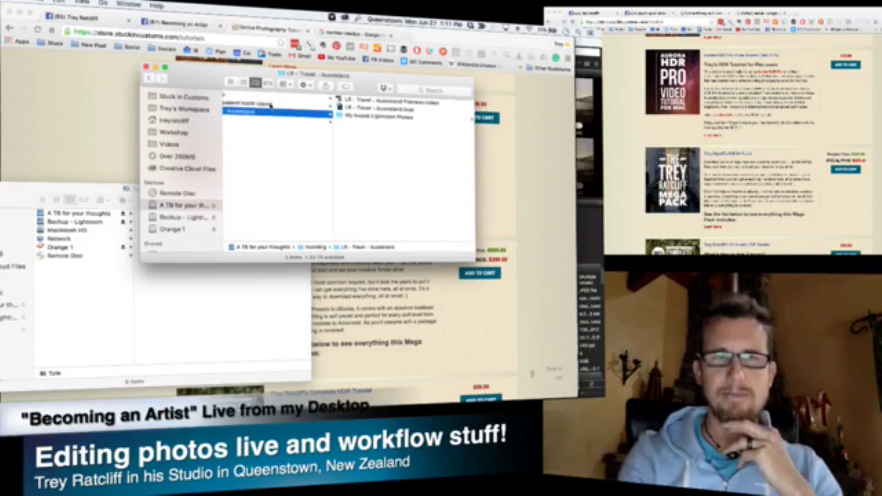
{"action": "left_click", "coordinate": [270, 104]}
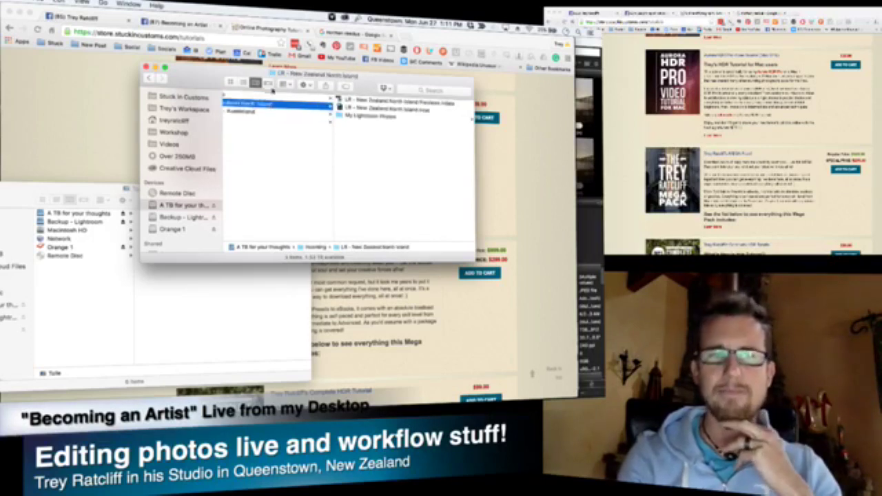
{"action": "left_click_drag", "start_coordinate": [257, 76], "coordinate": [378, 88]}
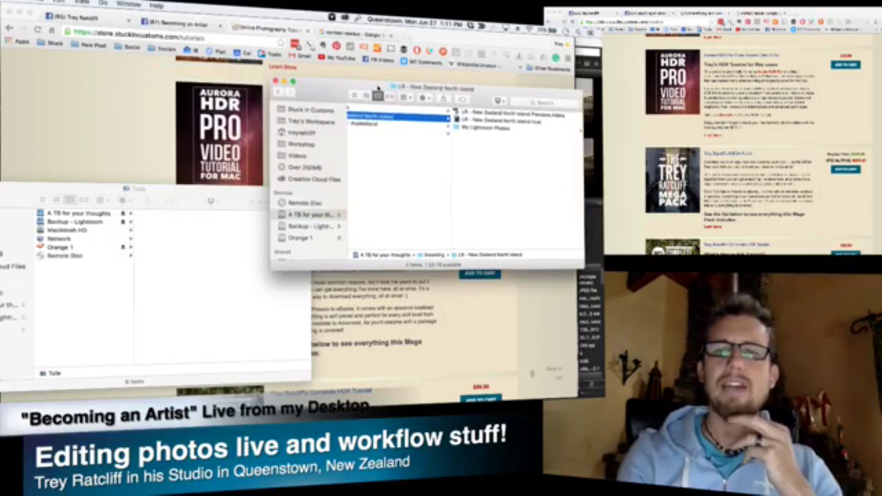
{"action": "left_click", "coordinate": [492, 121]}
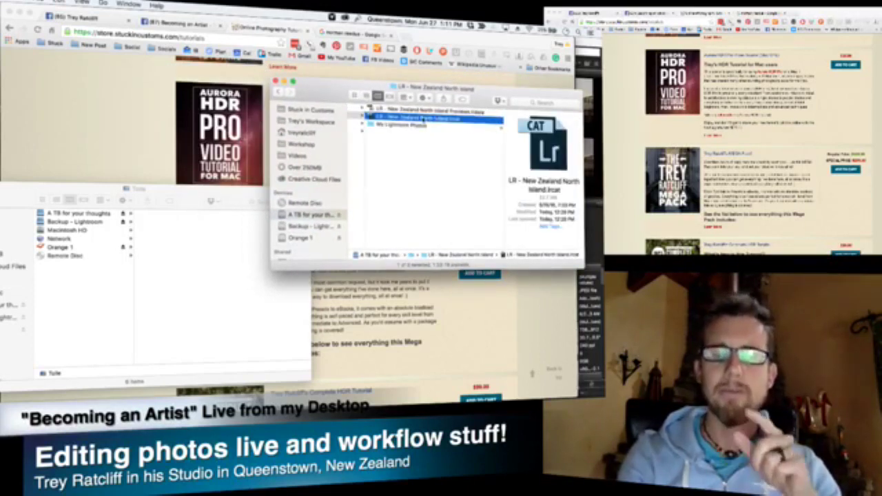
{"action": "double_click", "coordinate": [422, 118]}
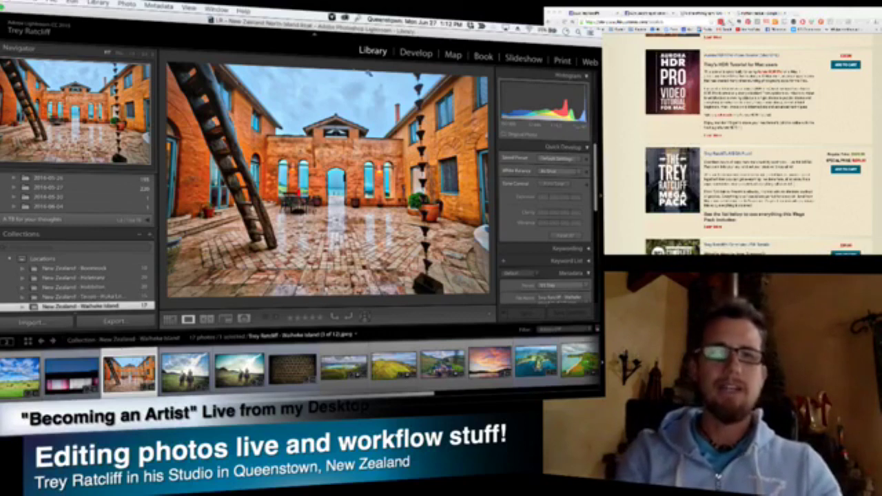
Step: View the pink and blue light photo full screen with panels hidden, then show the New Zealand - Wellington collection
{"action": "scroll", "coordinate": [146, 261], "scroll_direction": "down", "scroll_amount": 2}
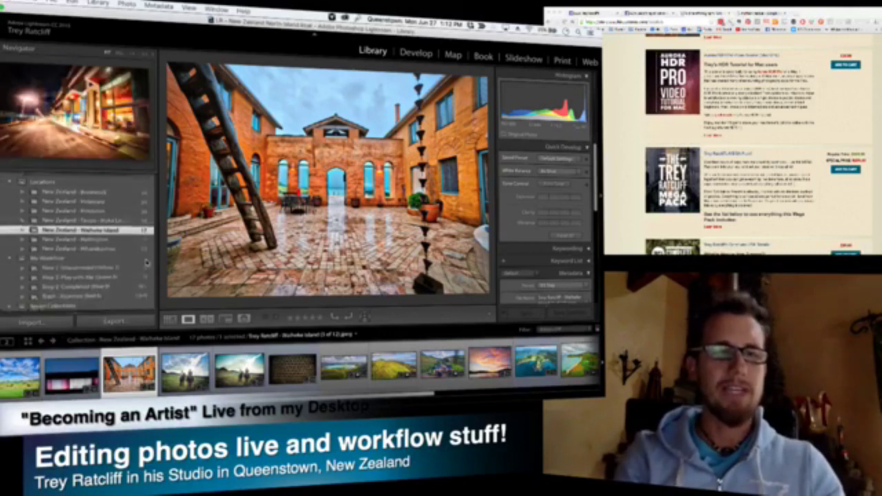
{"action": "scroll", "coordinate": [146, 262], "scroll_direction": "down", "scroll_amount": 2}
{"action": "scroll", "coordinate": [123, 220], "scroll_direction": "up", "scroll_amount": 3}
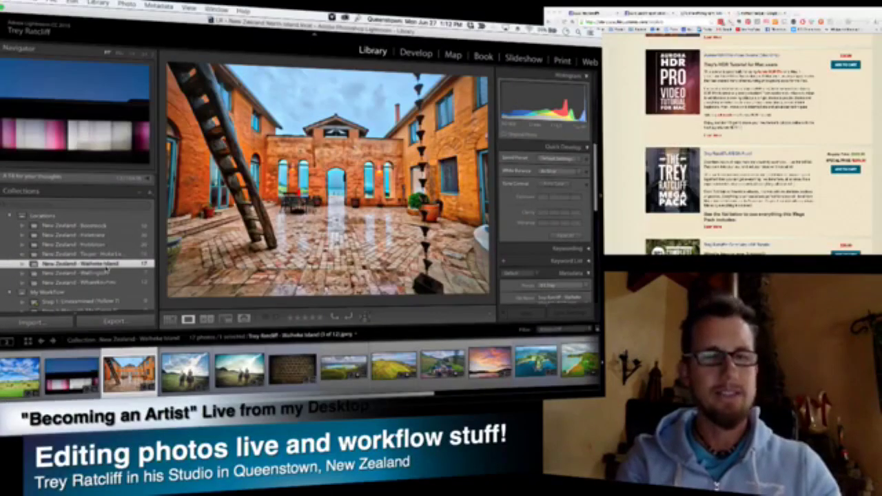
{"action": "left_click", "coordinate": [76, 375]}
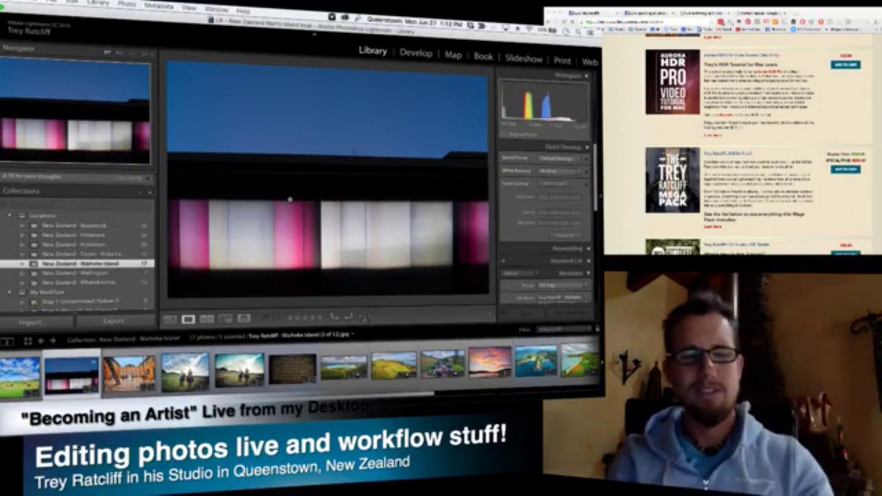
{"action": "key", "text": "Tab"}
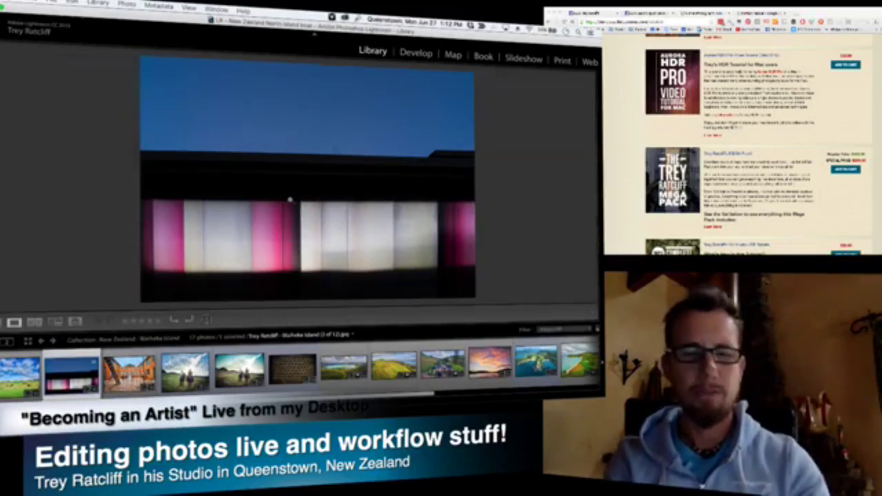
{"action": "key", "text": "f"}
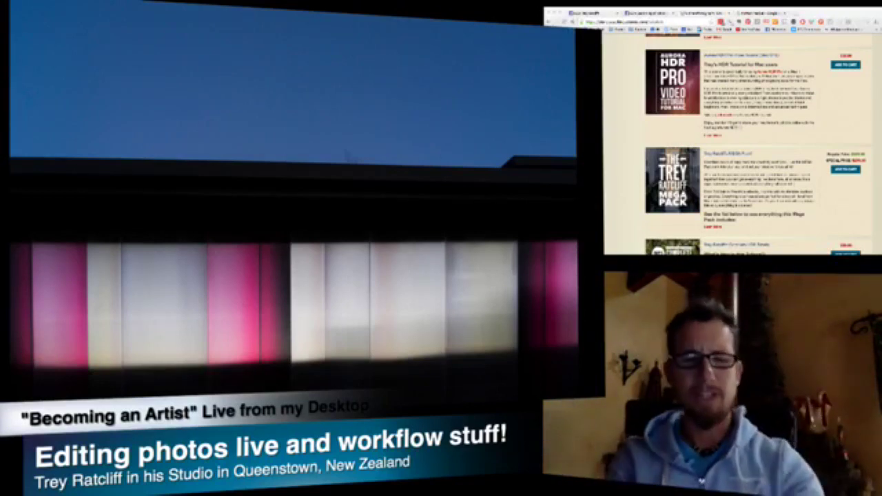
{"action": "key", "text": "f"}
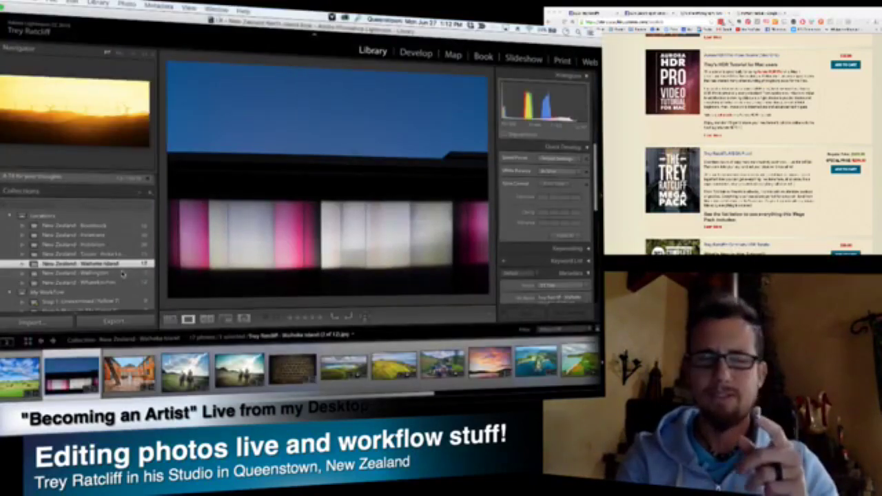
{"action": "left_click", "coordinate": [122, 273]}
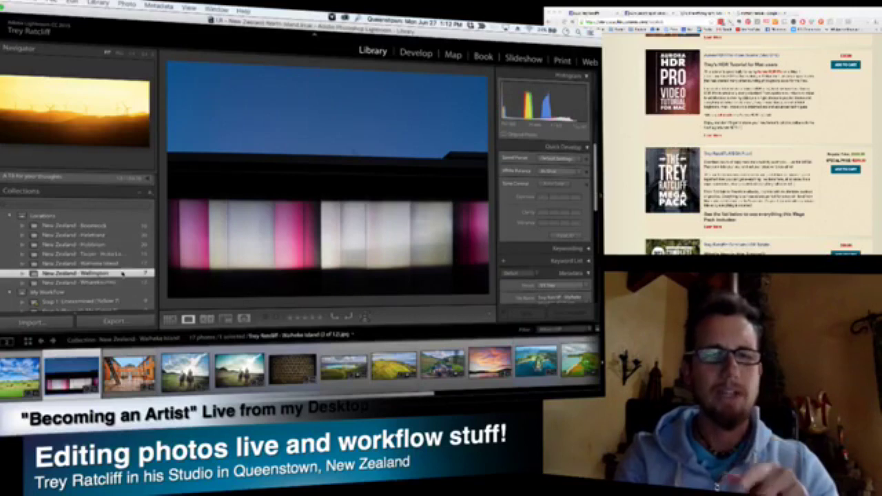
Step: Show the 12-photo New Zealand - Wharekauhau collection and scroll the left panel up to Folders
{"action": "left_click", "coordinate": [114, 282]}
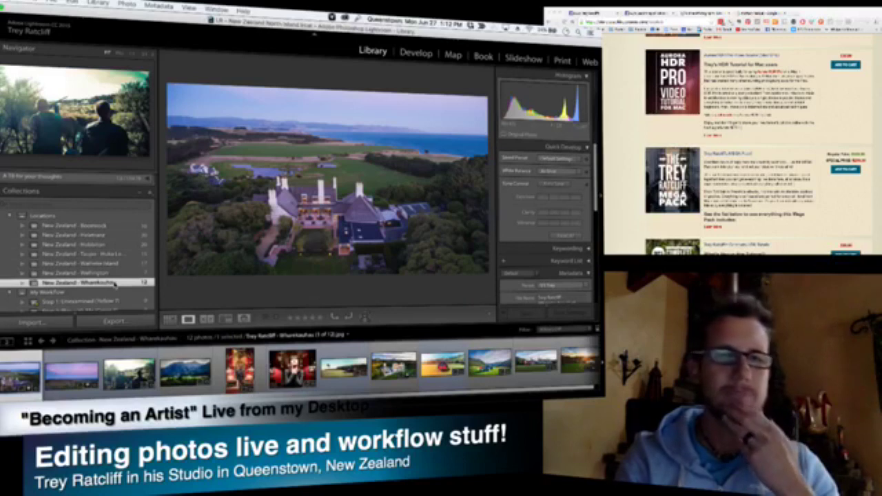
{"action": "scroll", "coordinate": [114, 284], "scroll_direction": "down", "scroll_amount": 2}
{"action": "scroll", "coordinate": [121, 284], "scroll_direction": "up", "scroll_amount": 5}
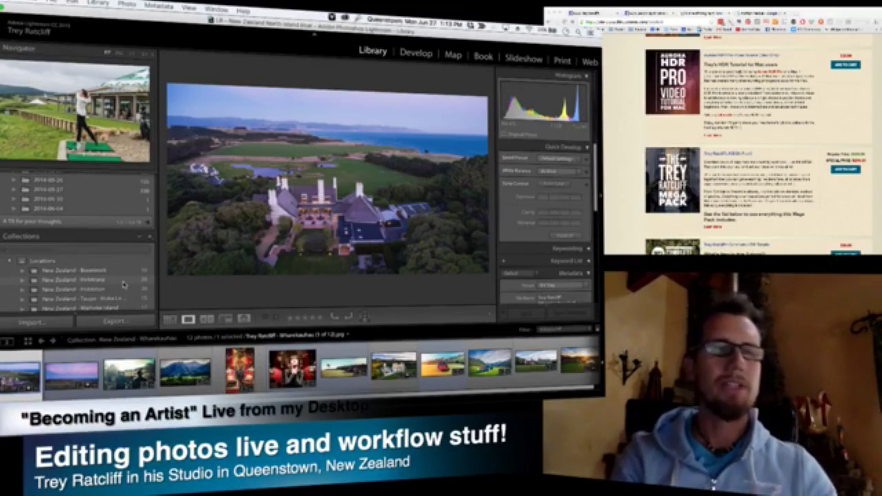
{"action": "scroll", "coordinate": [128, 287], "scroll_direction": "up", "scroll_amount": 5}
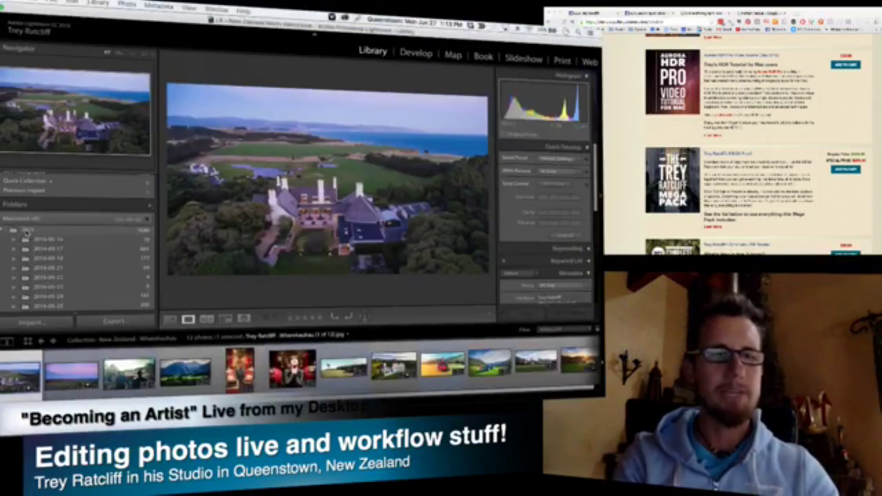
Step: Start relinking the missing 2016 folder to a new location
{"action": "right_click", "coordinate": [26, 232]}
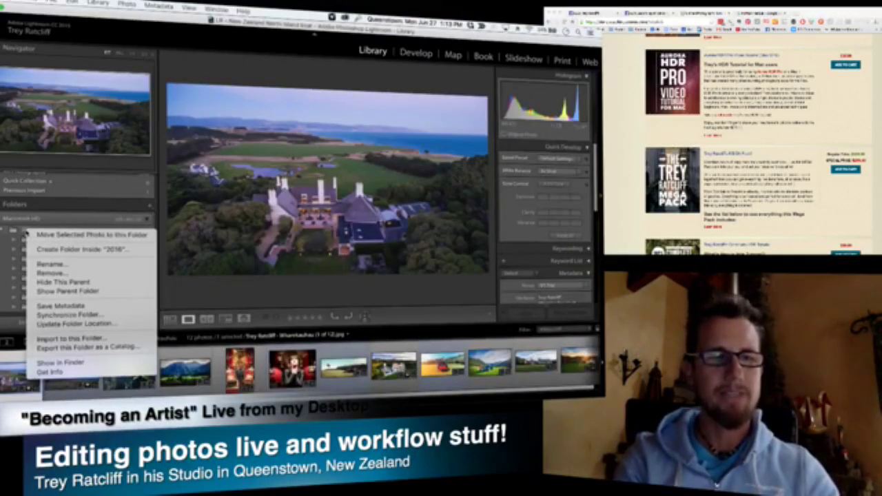
{"action": "left_click", "coordinate": [87, 323]}
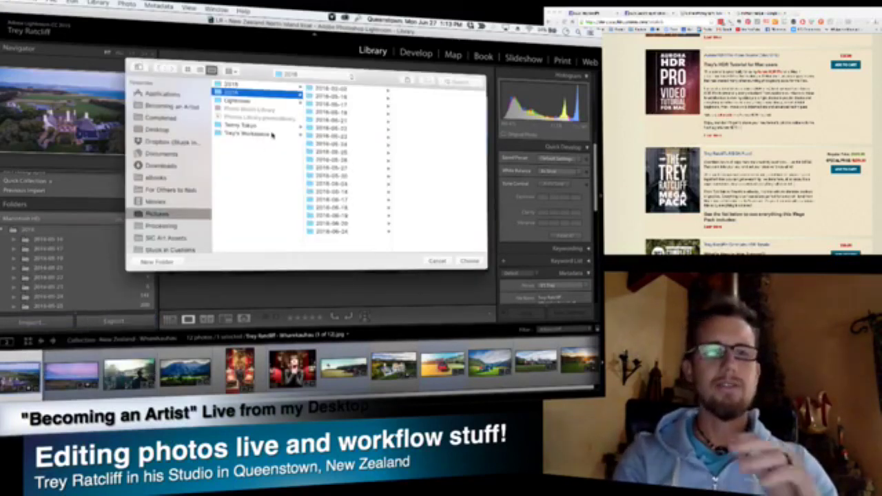
{"action": "scroll", "coordinate": [178, 211], "scroll_direction": "down", "scroll_amount": 5}
{"action": "scroll", "coordinate": [179, 210], "scroll_direction": "down", "scroll_amount": 3}
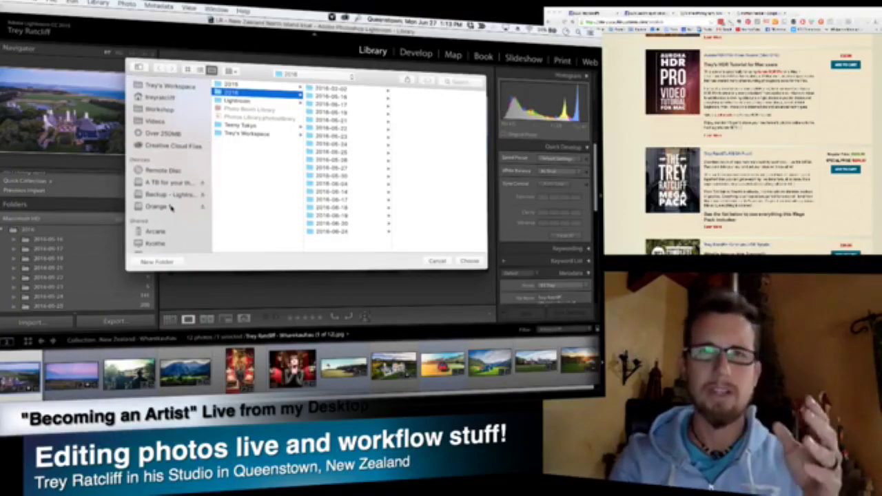
Step: Browse to A TB for your thoughts > Incoming > LR - New Zealand North Island > My Lightroom Photos > 2016
{"action": "left_click", "coordinate": [173, 183]}
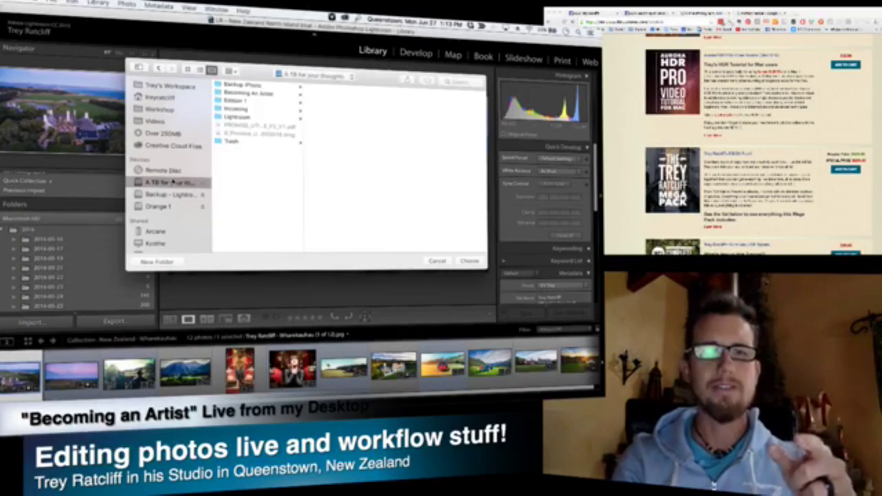
{"action": "left_click", "coordinate": [260, 109]}
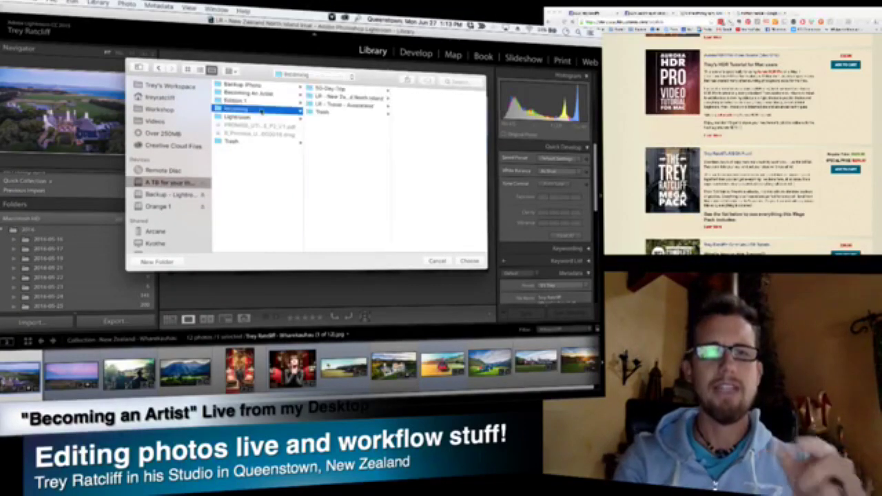
{"action": "left_click", "coordinate": [349, 98]}
{"action": "left_click", "coordinate": [417, 123]}
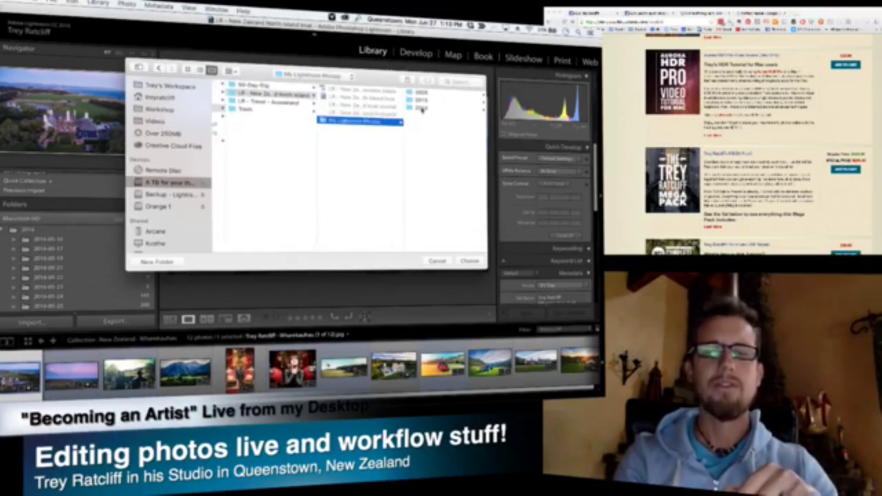
{"action": "left_click", "coordinate": [420, 108]}
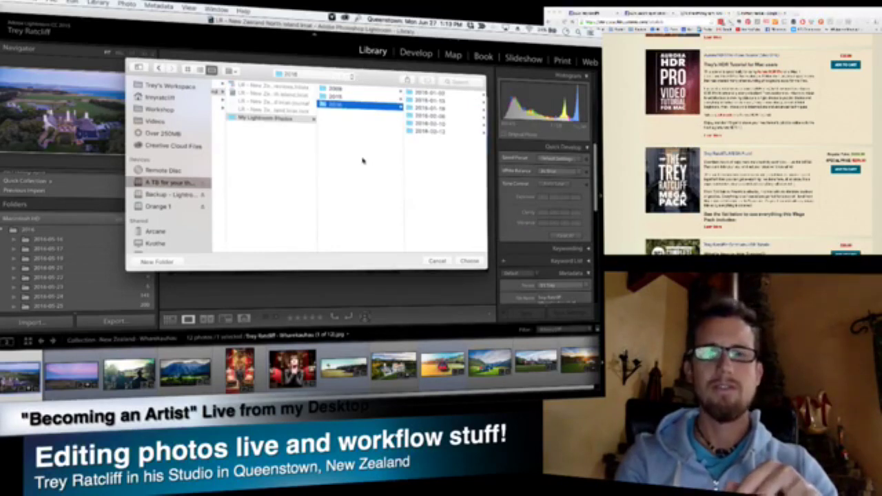
{"action": "scroll", "coordinate": [362, 161], "scroll_direction": "left", "scroll_amount": 2}
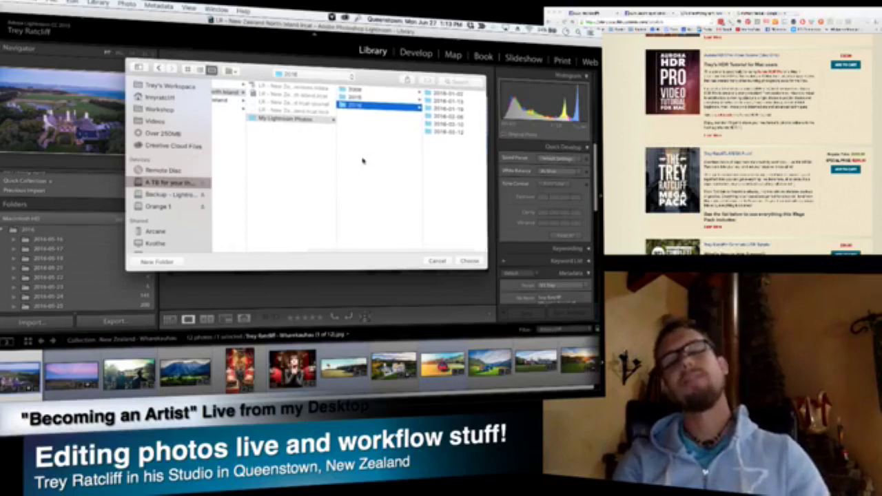
{"action": "scroll", "coordinate": [362, 160], "scroll_direction": "left", "scroll_amount": 6}
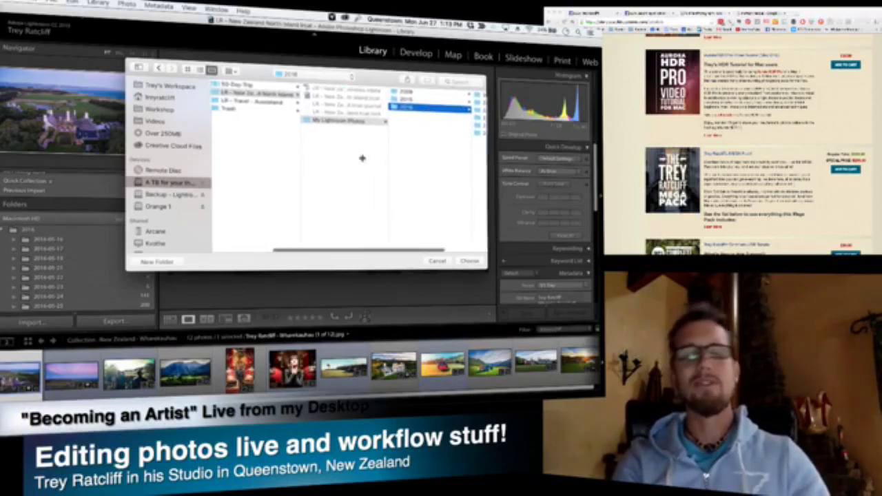
{"action": "scroll", "coordinate": [363, 161], "scroll_direction": "right", "scroll_amount": 4}
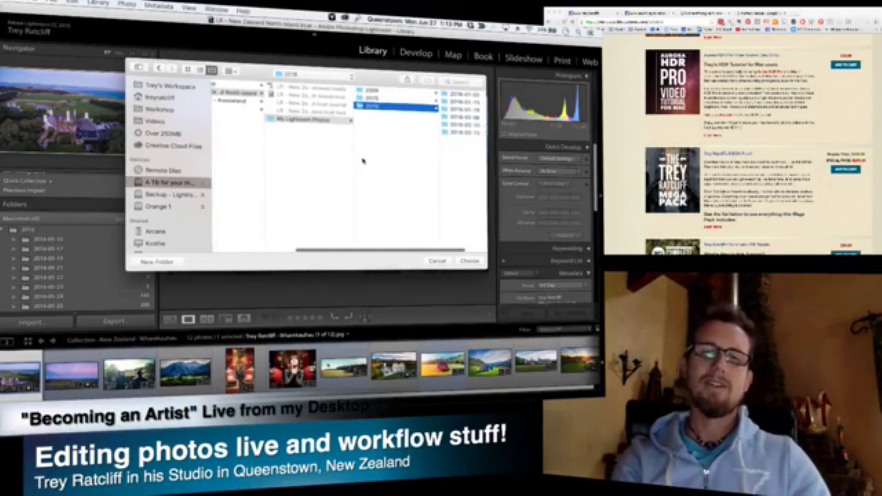
{"action": "scroll", "coordinate": [363, 161], "scroll_direction": "left", "scroll_amount": 8}
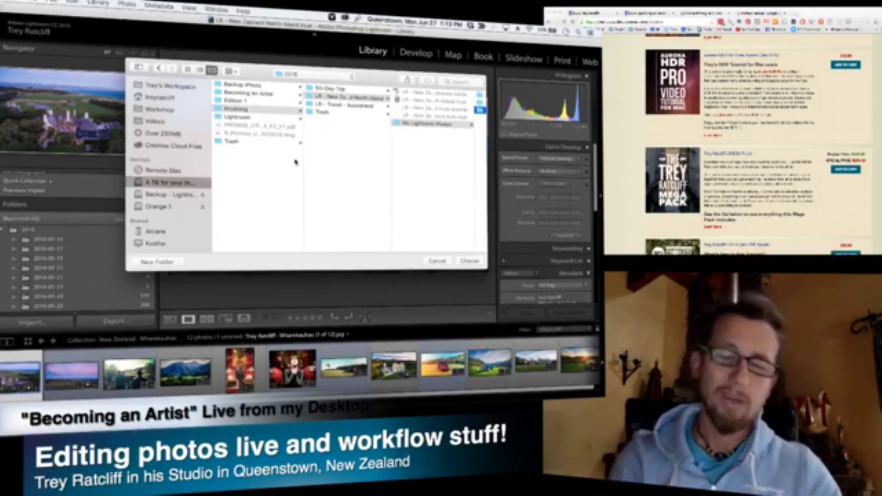
{"action": "key", "text": "super+n"}
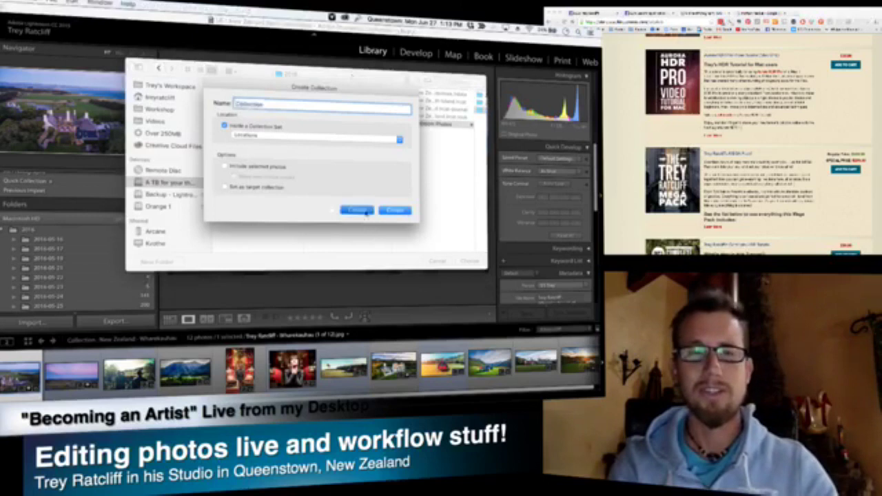
Step: Cancel Create Collection and show Pictures > 2016 in the Finder window
{"action": "left_click", "coordinate": [366, 211]}
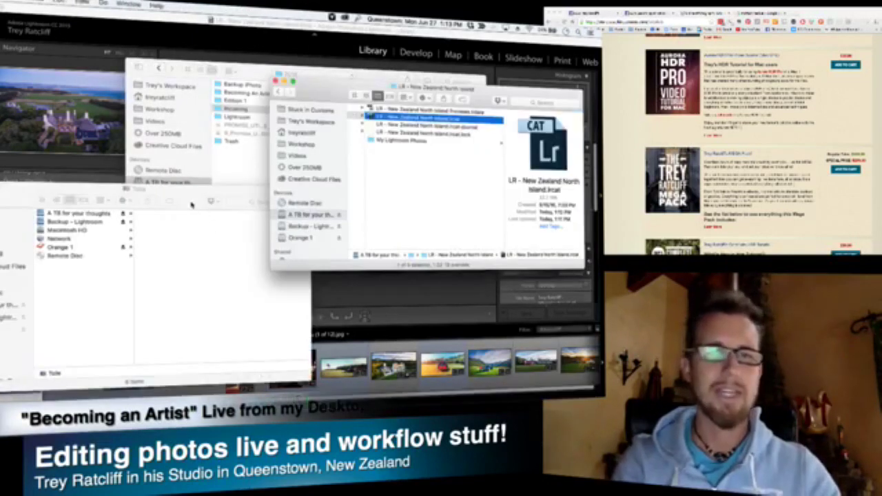
{"action": "left_click_drag", "start_coordinate": [188, 198], "coordinate": [336, 172]}
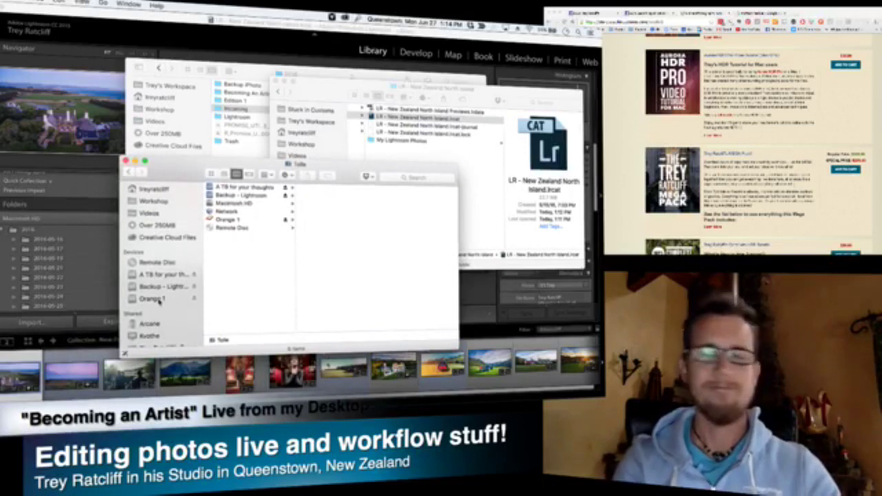
{"action": "scroll", "coordinate": [159, 300], "scroll_direction": "up", "scroll_amount": 5}
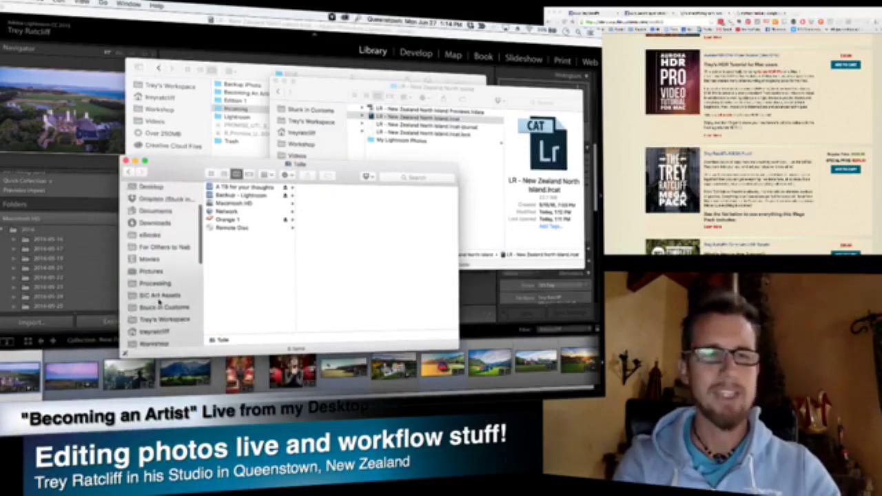
{"action": "scroll", "coordinate": [159, 300], "scroll_direction": "down", "scroll_amount": 1}
{"action": "left_click", "coordinate": [154, 262]}
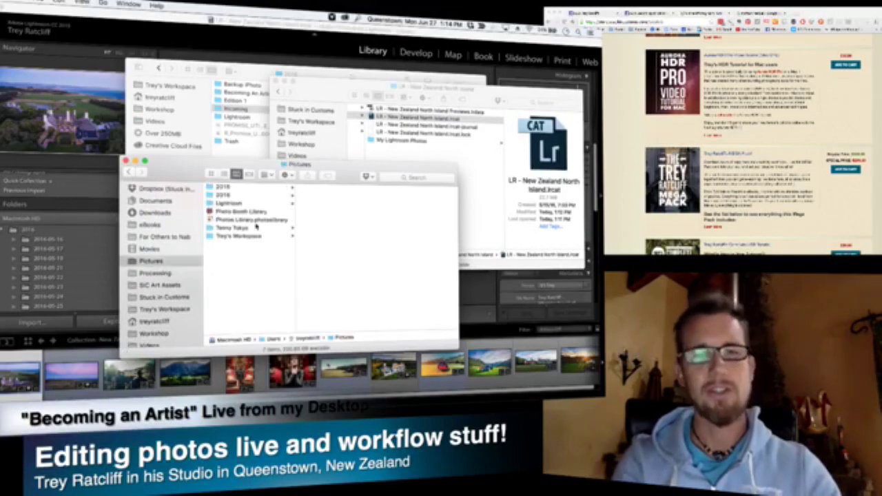
{"action": "left_click", "coordinate": [245, 196]}
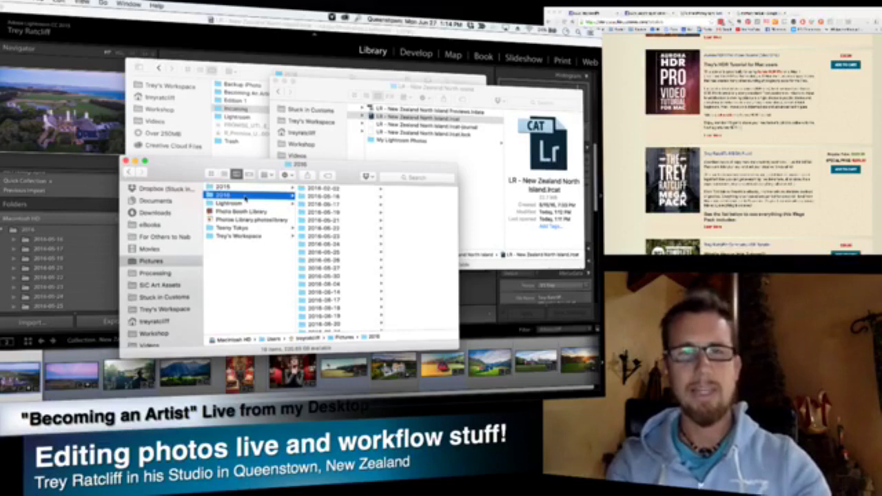
Step: Drag the Finder 2016 folder onto the folder chooser, then close the chooser
{"action": "left_click", "coordinate": [251, 72]}
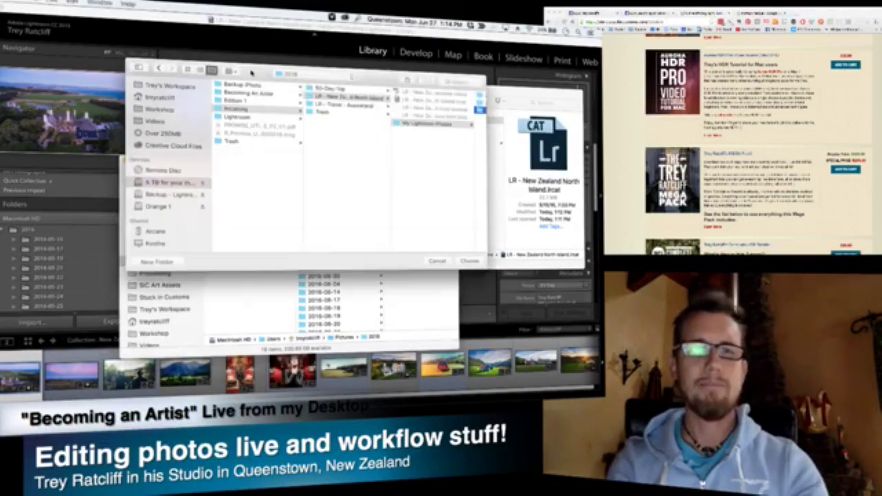
{"action": "left_click", "coordinate": [339, 165]}
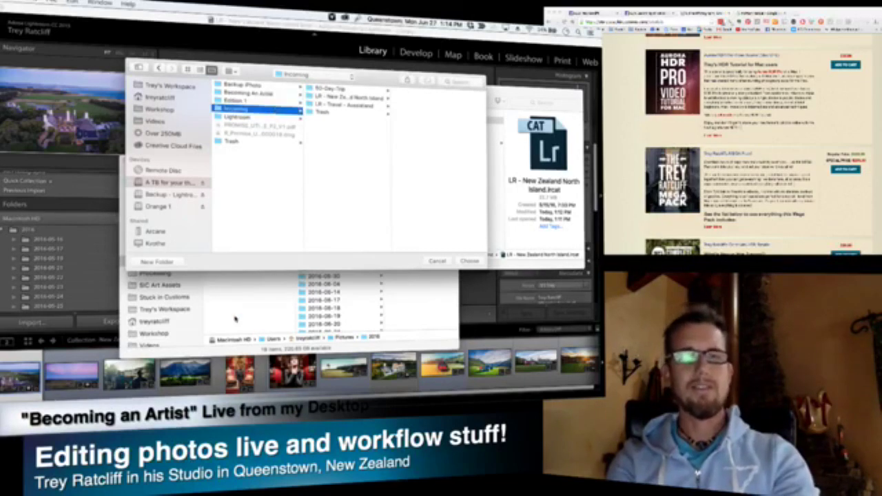
{"action": "left_click", "coordinate": [236, 320]}
{"action": "left_click_drag", "start_coordinate": [303, 151], "coordinate": [347, 147]}
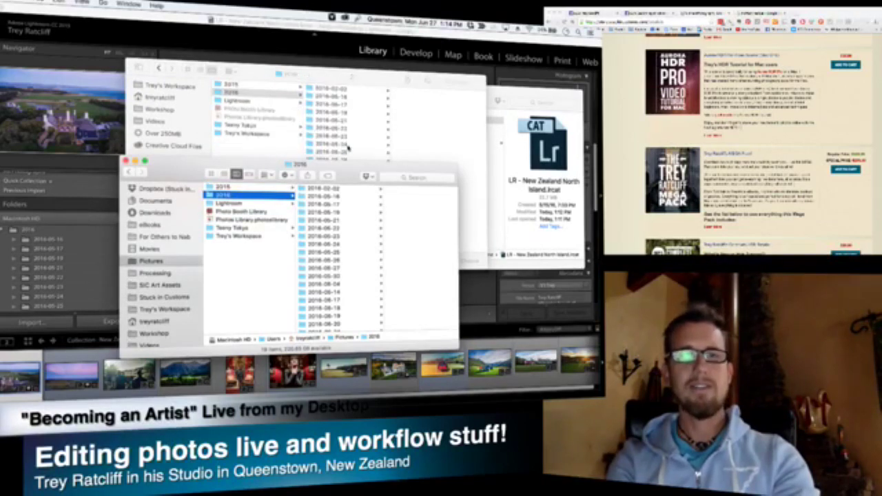
{"action": "left_click_drag", "start_coordinate": [263, 168], "coordinate": [167, 169]}
{"action": "left_click_drag", "start_coordinate": [268, 69], "coordinate": [341, 62]}
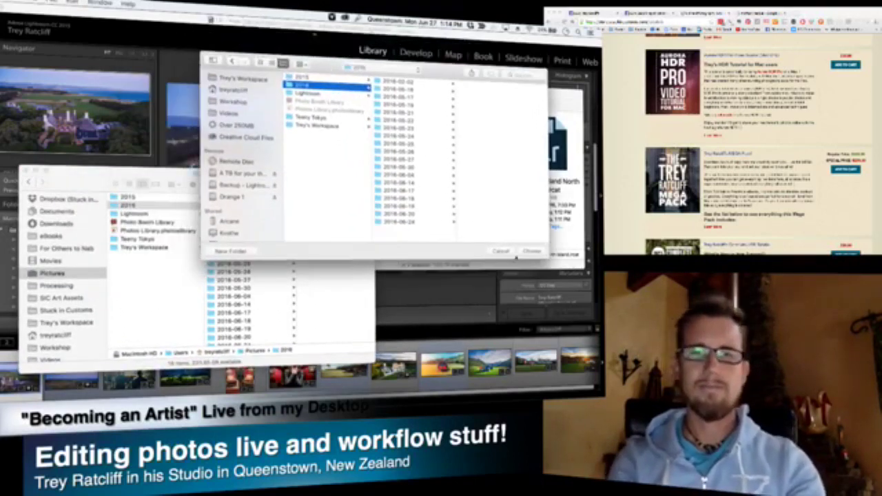
{"action": "left_click", "coordinate": [504, 251]}
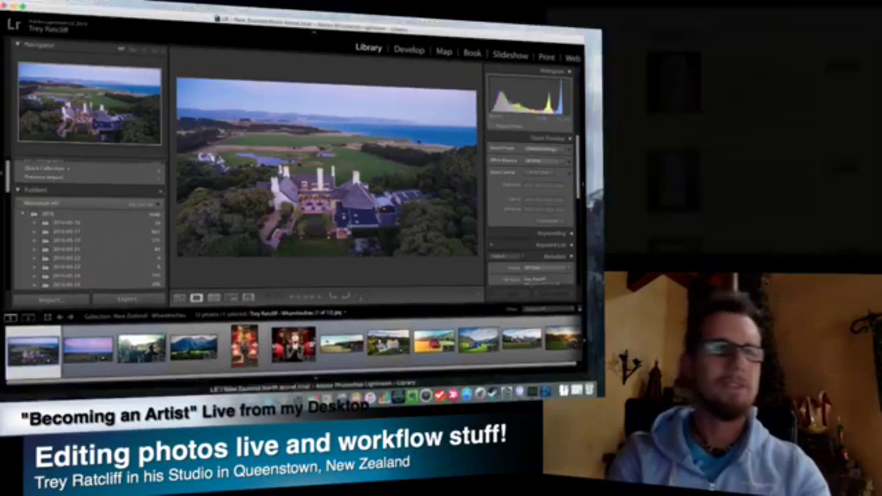
Step: Copy Pictures' 2016 folder (3,523 items) into the external drive's Incoming folder
{"action": "key", "text": "super+Tab"}
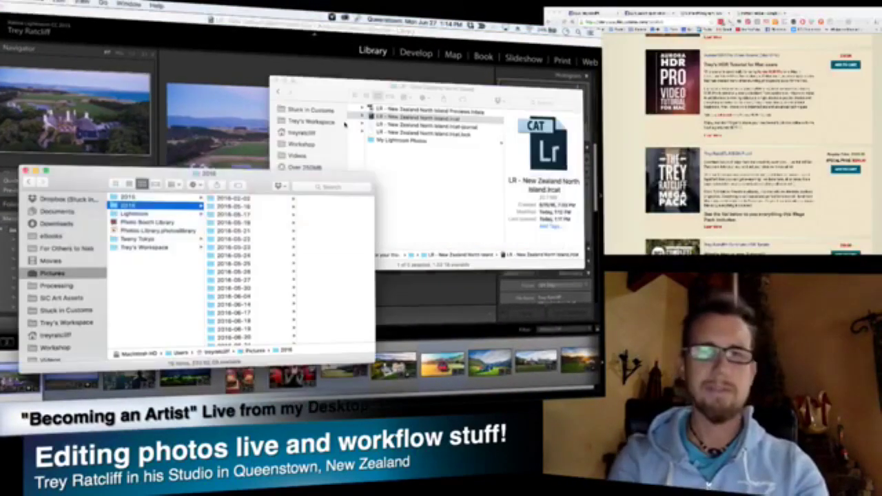
{"action": "left_click", "coordinate": [326, 97]}
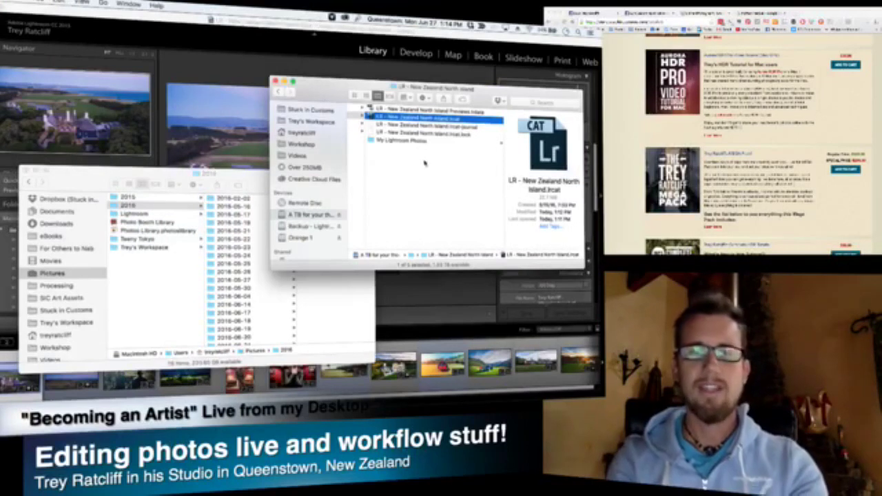
{"action": "scroll", "coordinate": [396, 187], "scroll_direction": "left", "scroll_amount": 3}
{"action": "scroll", "coordinate": [396, 188], "scroll_direction": "left", "scroll_amount": 3}
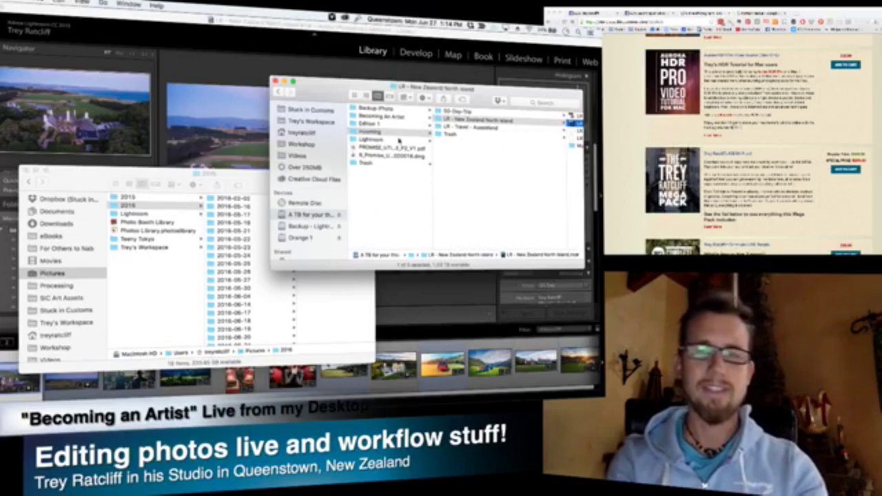
{"action": "left_click", "coordinate": [383, 131]}
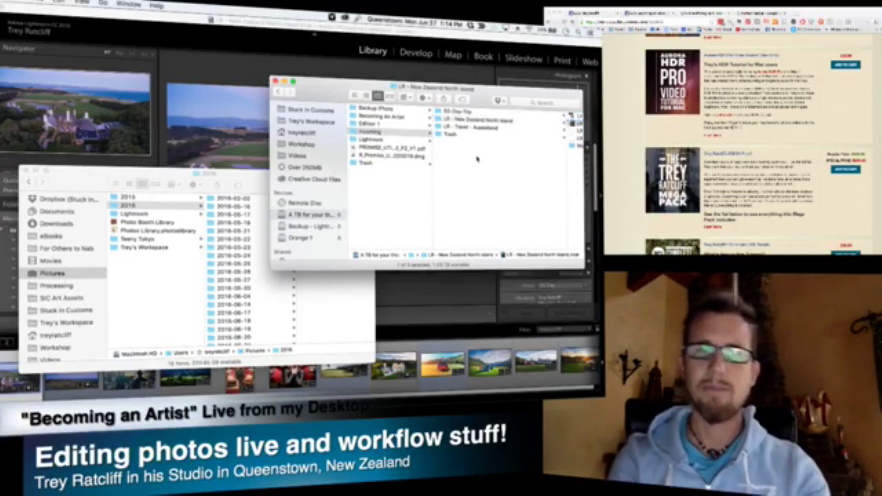
{"action": "left_click", "coordinate": [227, 180]}
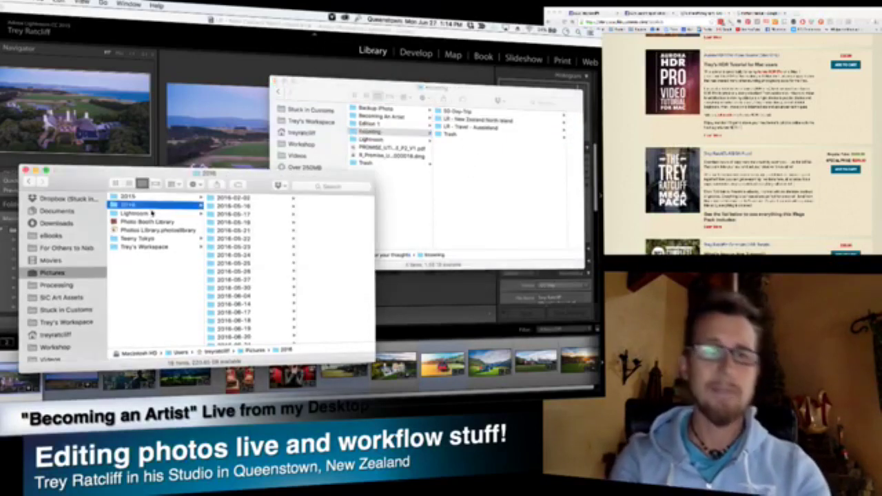
{"action": "left_click_drag", "start_coordinate": [129, 205], "coordinate": [464, 198]}
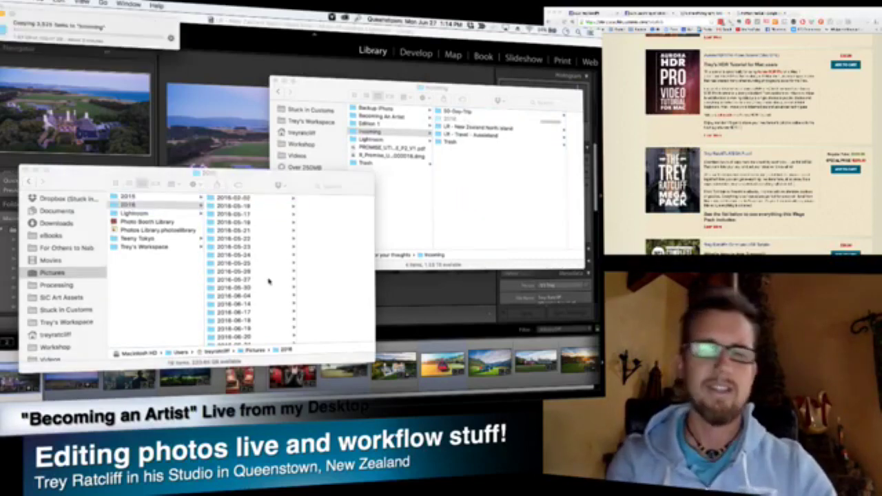
{"action": "scroll", "coordinate": [269, 281], "scroll_direction": "down", "scroll_amount": 1}
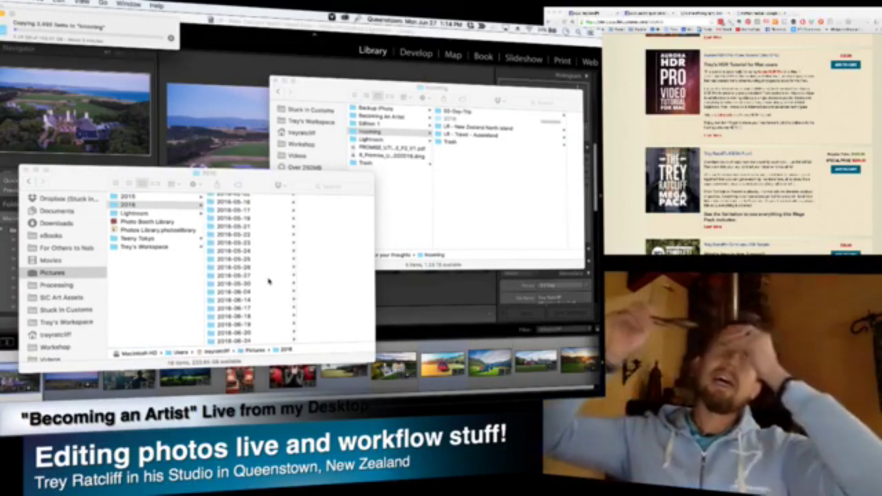
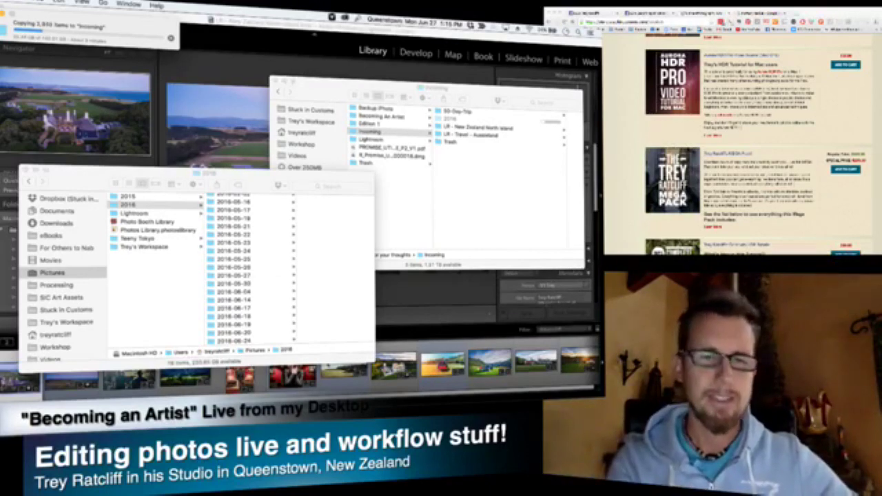
Step: Bring Chrome's store window forward, shrink it, and switch to the Becoming an Artist group
{"action": "left_click", "coordinate": [24, 405]}
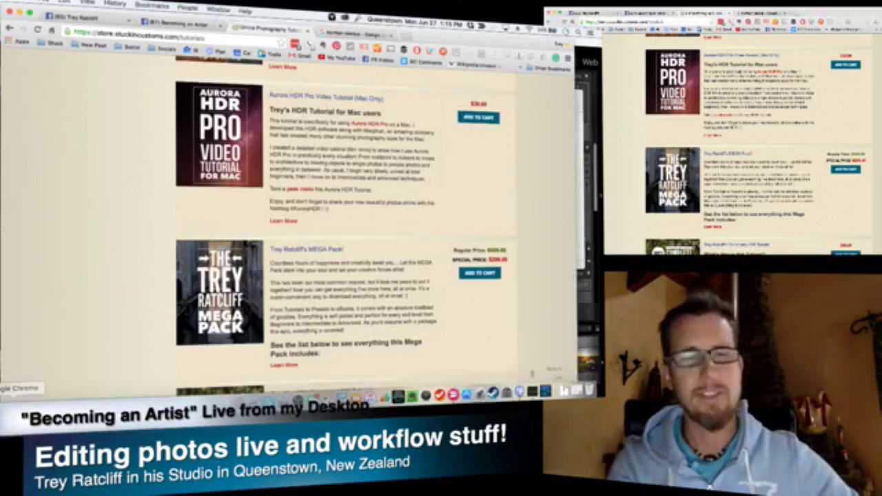
{"action": "double_click", "coordinate": [191, 20]}
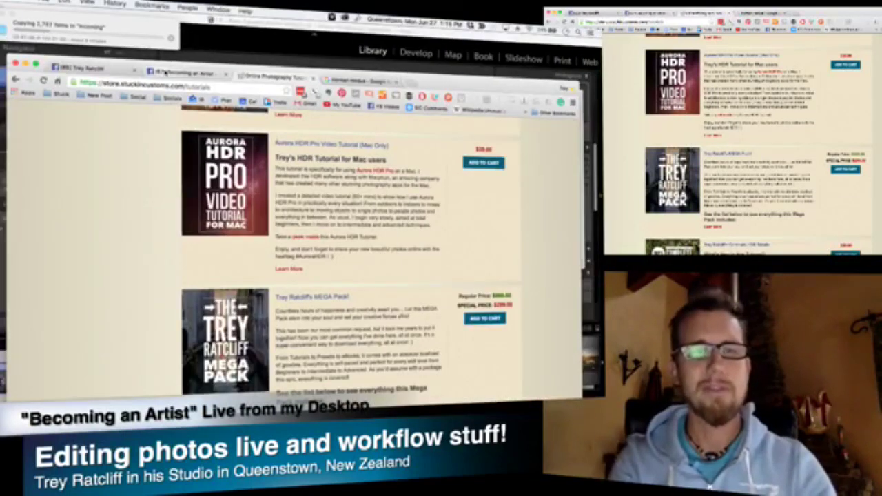
{"action": "left_click", "coordinate": [316, 122]}
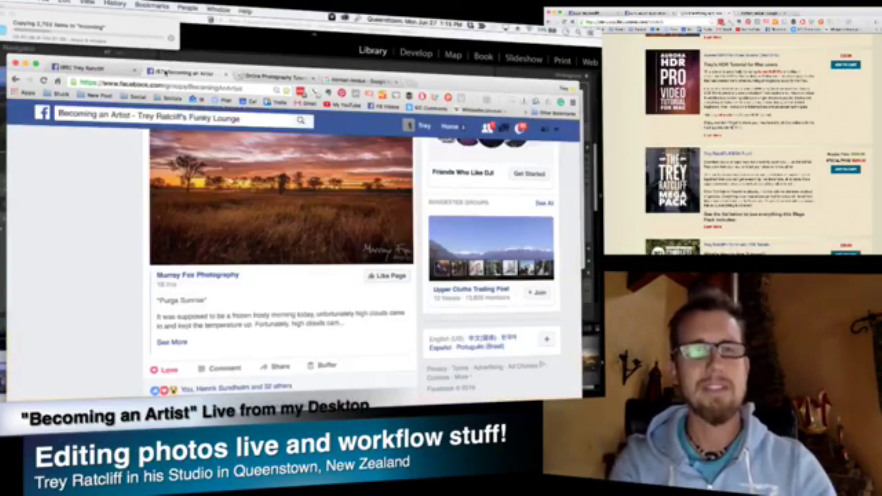
Step: Switch to the photographer's Facebook Page and move the browser window higher on screen
{"action": "left_click", "coordinate": [123, 68]}
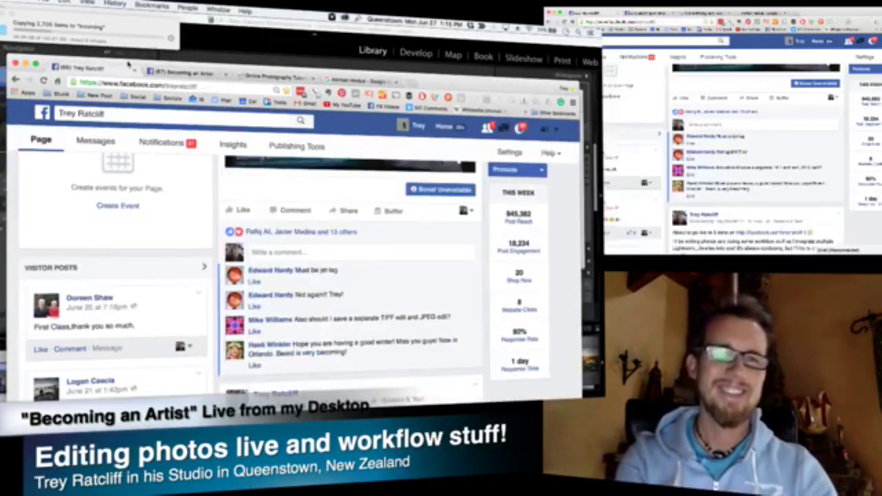
{"action": "left_click_drag", "start_coordinate": [128, 64], "coordinate": [119, 6]}
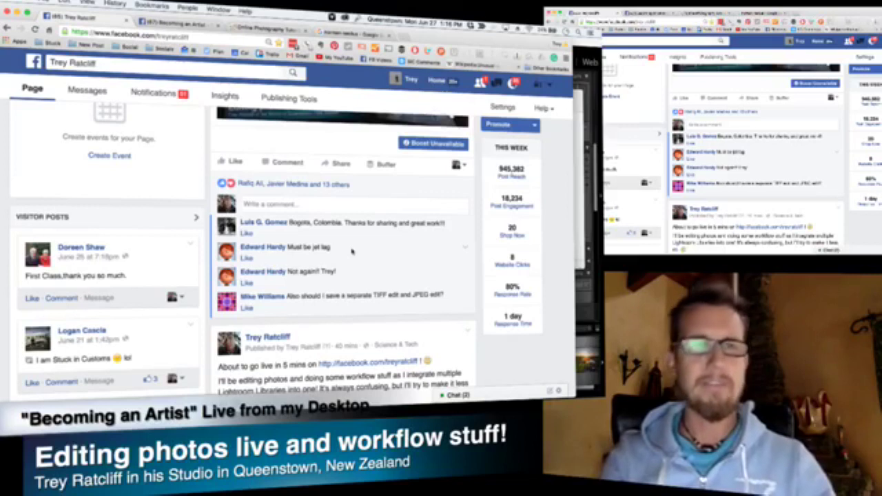
{"action": "key", "text": "super+Tab"}
{"action": "key", "text": "super+Tab"}
{"action": "key", "text": "super+Tab"}
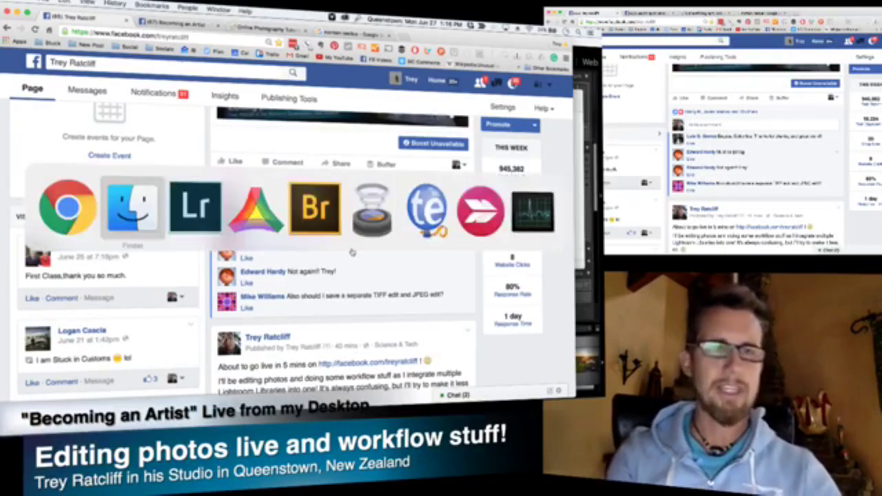
Step: In Bridge, move the Moeraki Boulders thumbnail beside the HDR pier image and preview it full screen
{"action": "key", "text": "super+Tab"}
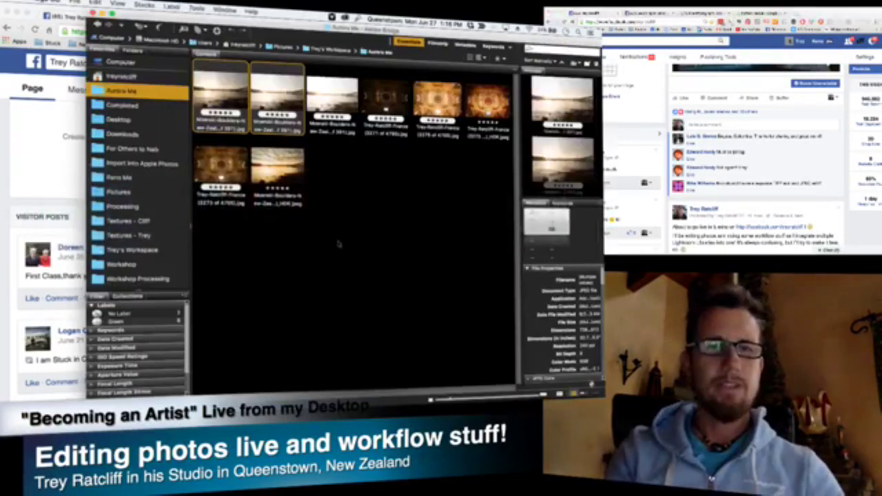
{"action": "left_click", "coordinate": [290, 179]}
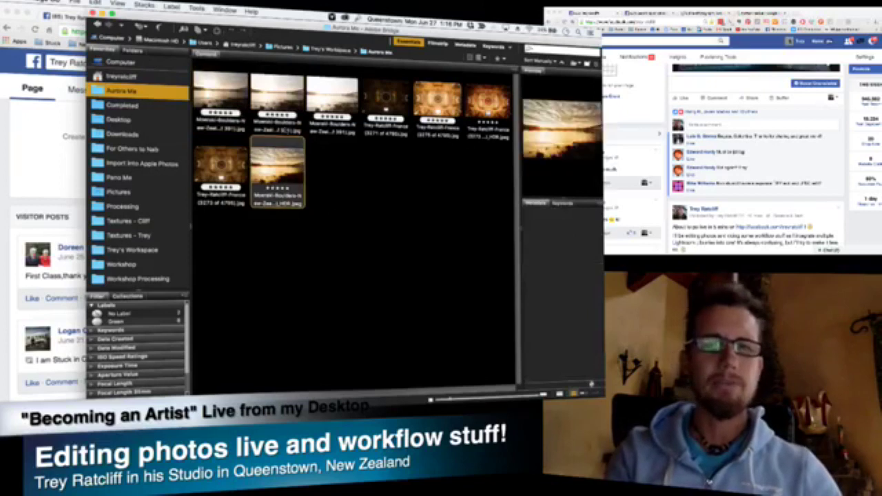
{"action": "left_click_drag", "start_coordinate": [275, 97], "coordinate": [321, 178]}
{"action": "key", "text": "space"}
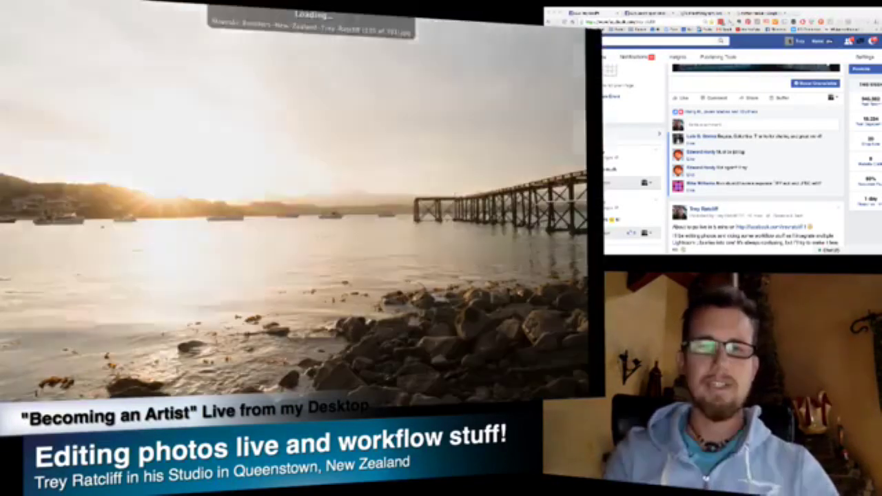
Step: Compare with the HDR pier shot, inspect the boats zoomed in, and switch to Crop
{"action": "key", "text": "Left"}
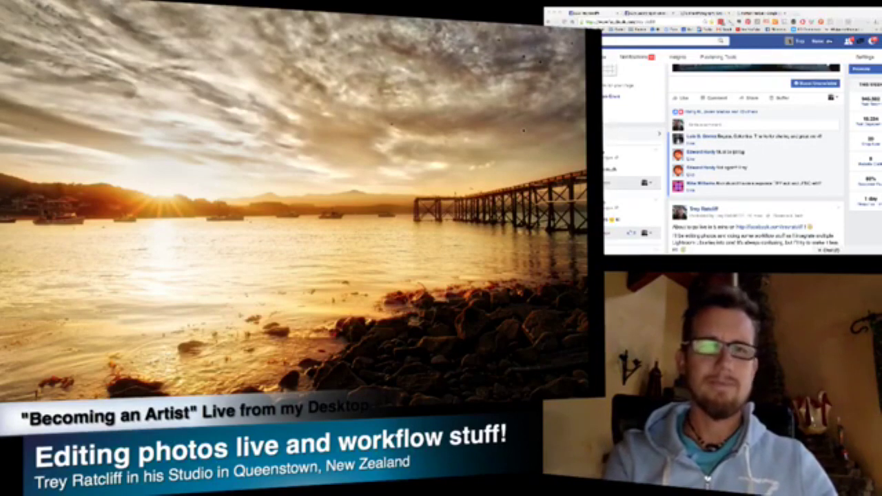
{"action": "key", "text": "Escape"}
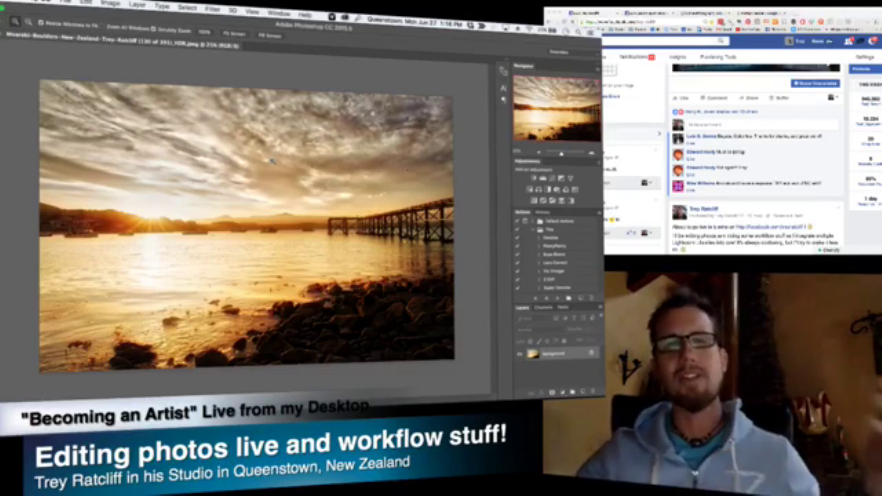
{"action": "key", "text": "j"}
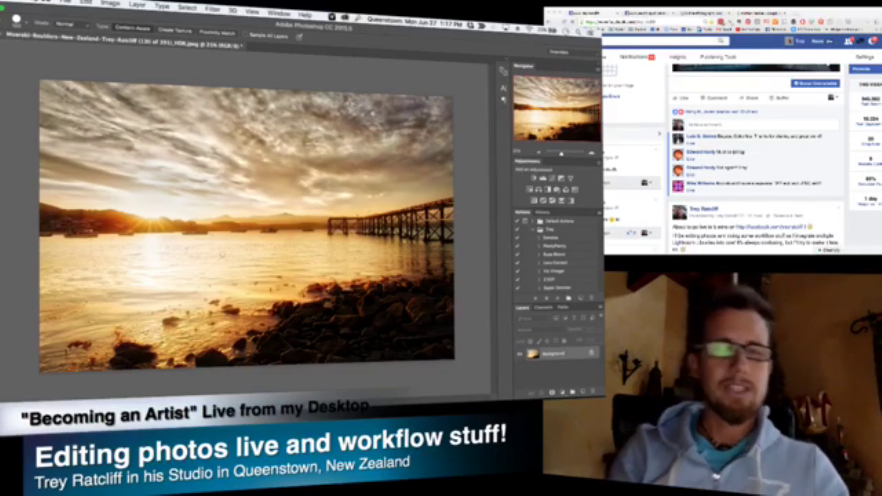
{"action": "key", "text": "f"}
{"action": "key", "text": "ctrl+Tab"}
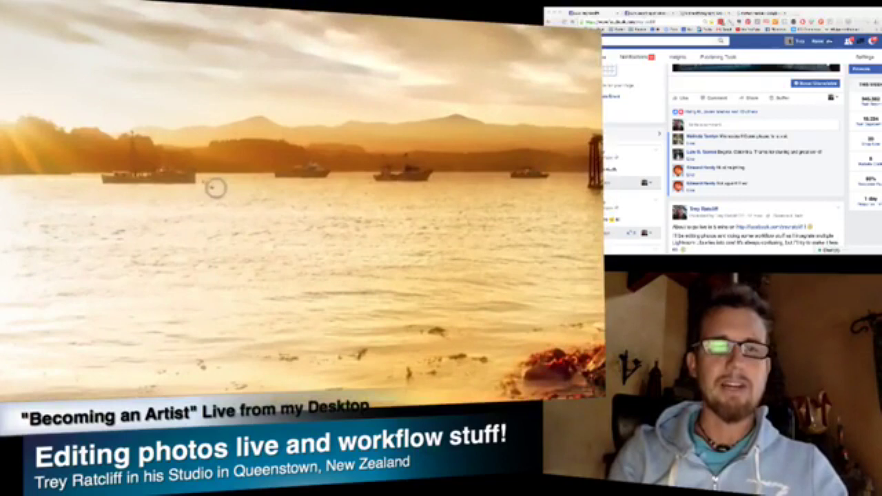
{"action": "key", "text": "ctrl+Tab"}
{"action": "key", "text": "f"}
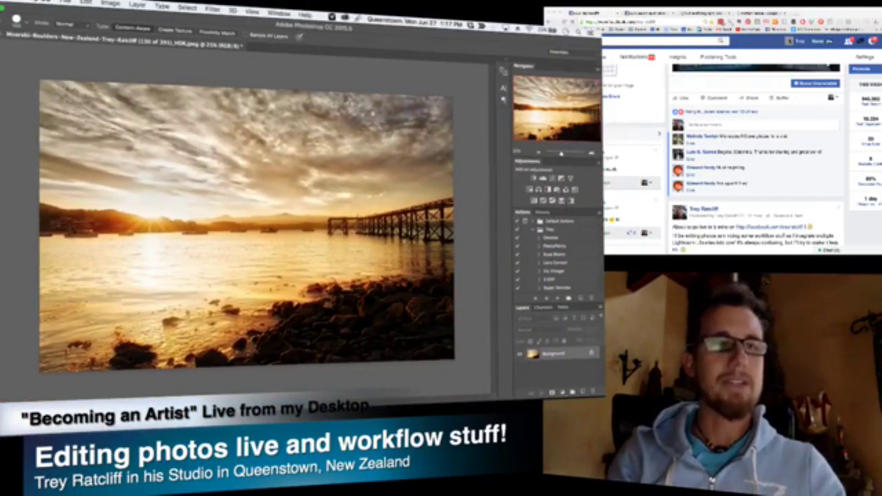
{"action": "key", "text": "c"}
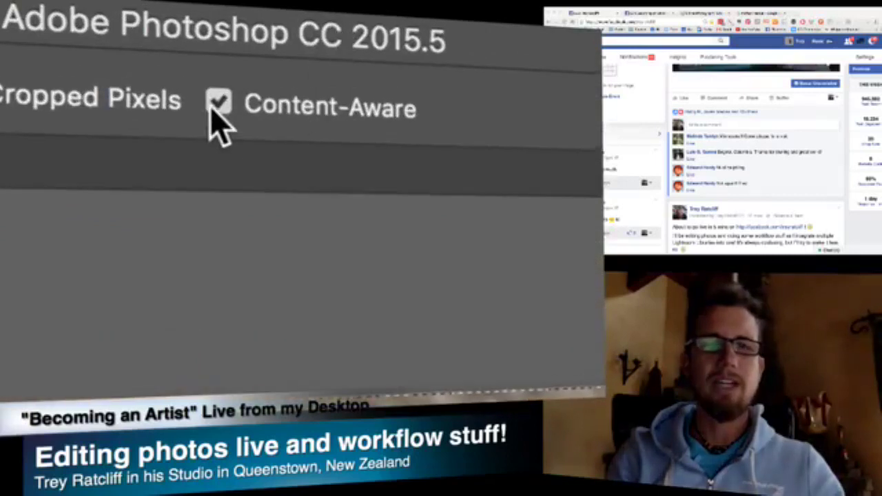
Step: Nudge the pier photo's crop corner with Content-Aware enabled and commit the crop
{"action": "left_click", "coordinate": [217, 104]}
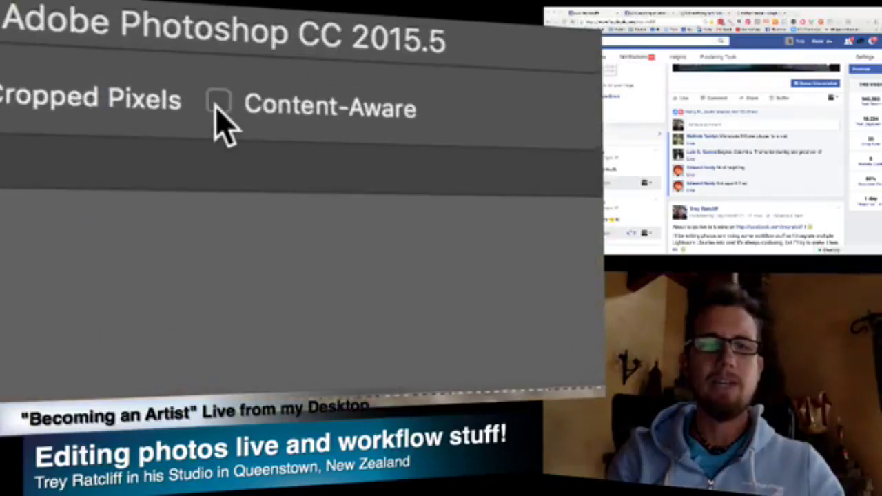
{"action": "left_click", "coordinate": [216, 105]}
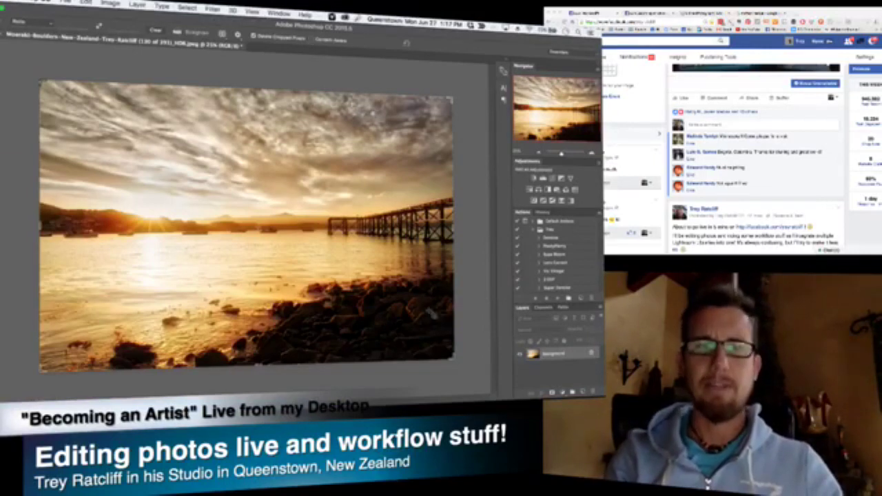
{"action": "mouse_move", "coordinate": [453, 359]}
{"action": "left_mouse_down"}
{"action": "mouse_move", "coordinate": [462, 350]}
{"action": "mouse_move", "coordinate": [458, 358]}
{"action": "left_mouse_up"}
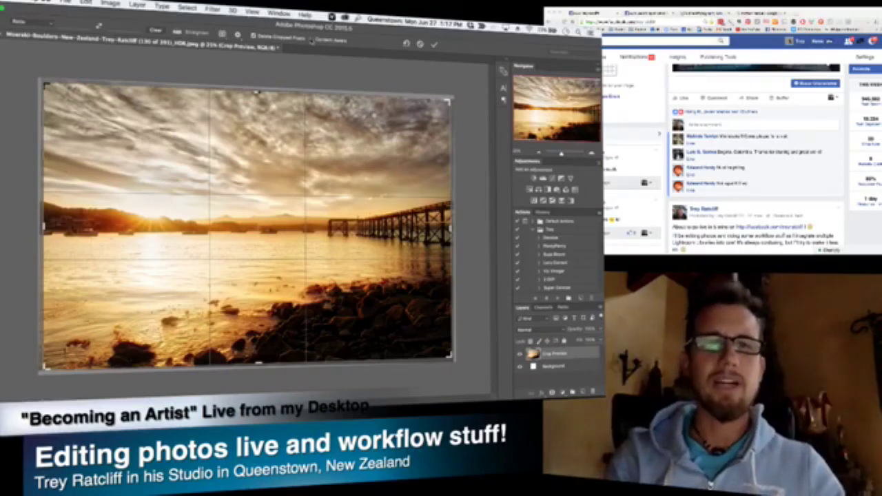
{"action": "key", "text": "Return"}
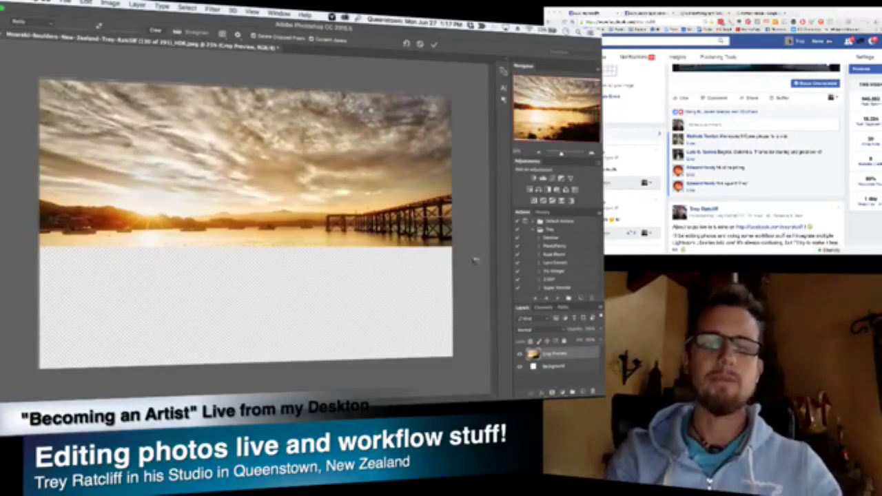
{"action": "key", "text": "Return"}
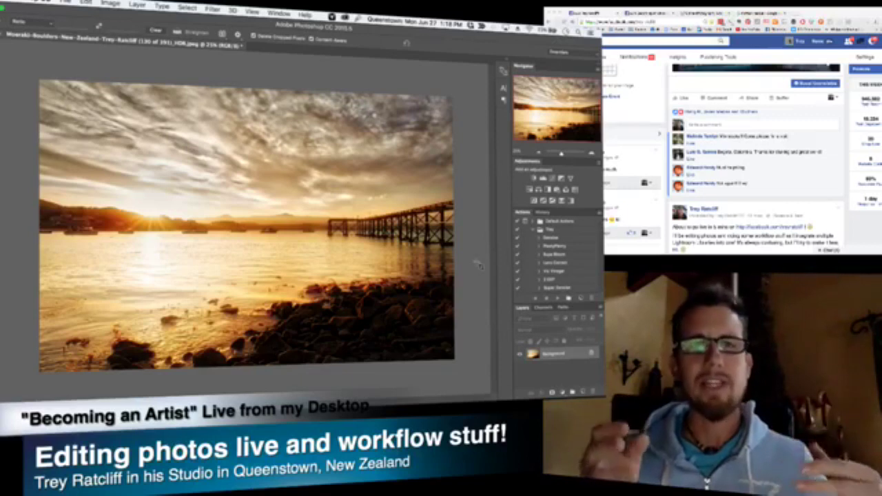
{"action": "key", "text": "super+Tab"}
{"action": "key", "text": "super+Tab"}
{"action": "key", "text": "super+Tab"}
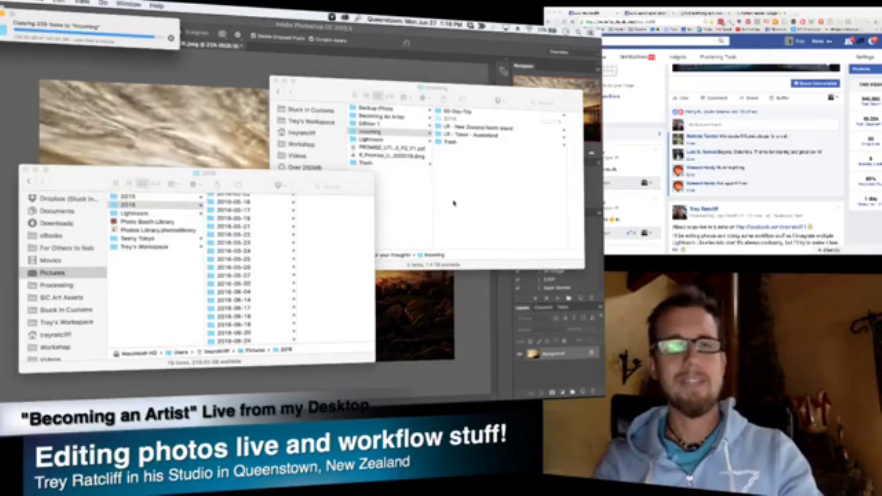
Step: Glance at the Finder copy into Incoming, then return to the Facebook Page in Chrome
{"action": "key", "text": "super+Tab"}
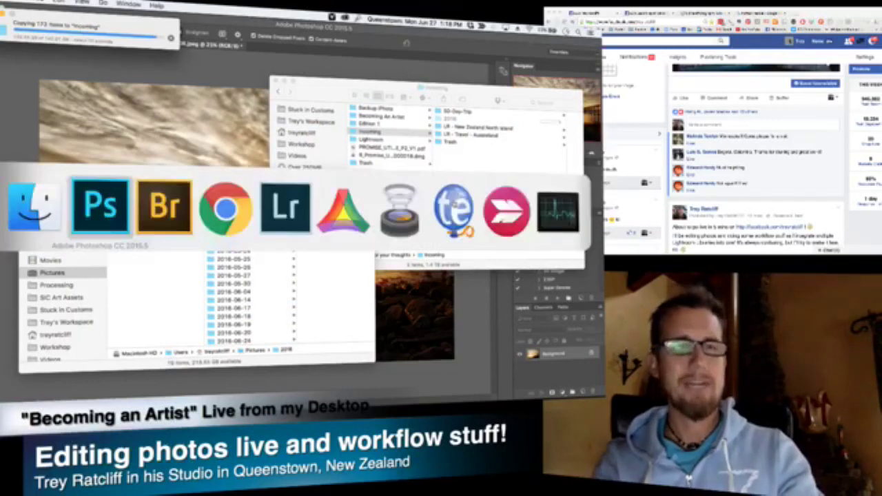
{"action": "key", "text": "super+Tab"}
{"action": "key", "text": "super+Tab"}
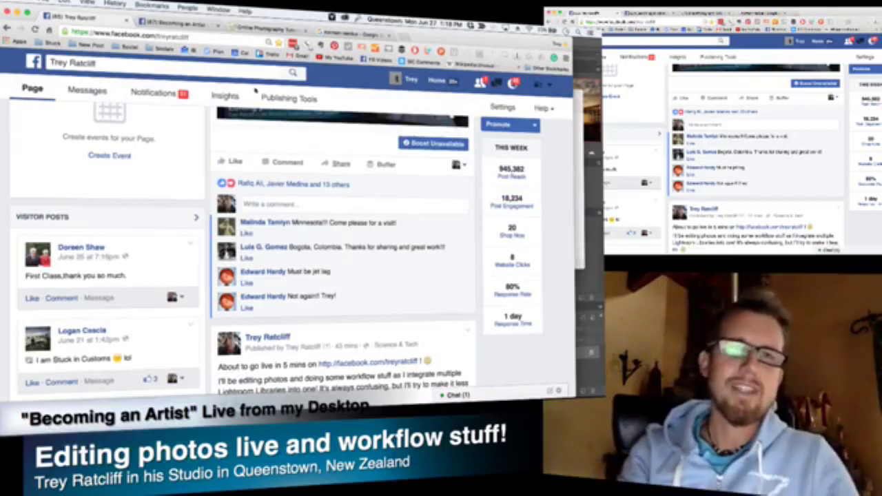
Step: View a sunset photo larger in the Becoming an Artist group, scroll its feed, then return to Lightroom
{"action": "left_click", "coordinate": [188, 26]}
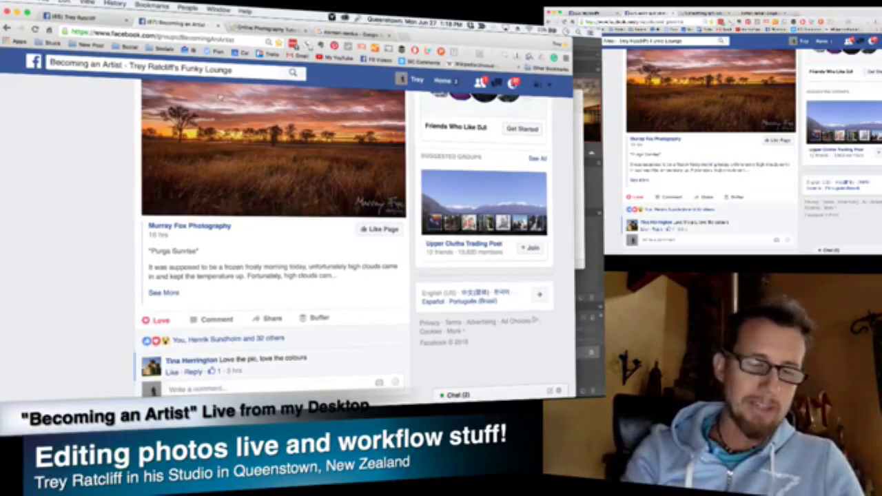
{"action": "left_click", "coordinate": [248, 119]}
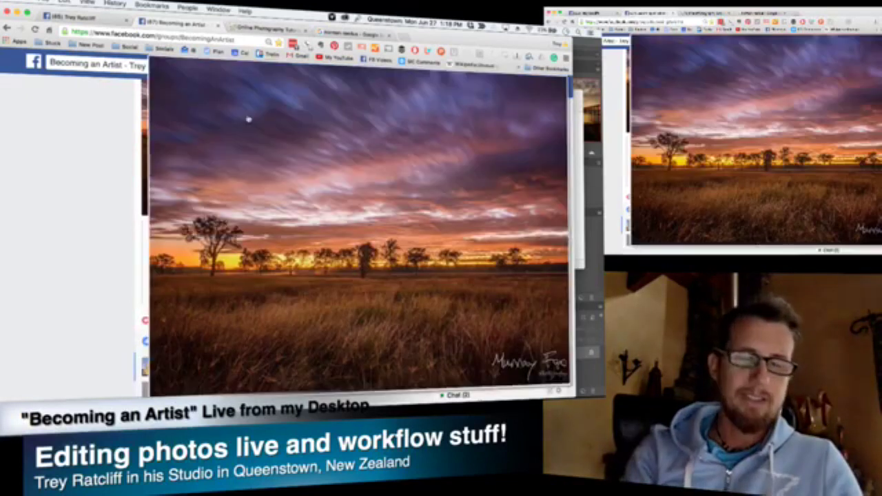
{"action": "left_click", "coordinate": [98, 187]}
{"action": "scroll", "coordinate": [99, 186], "scroll_direction": "down", "scroll_amount": 10}
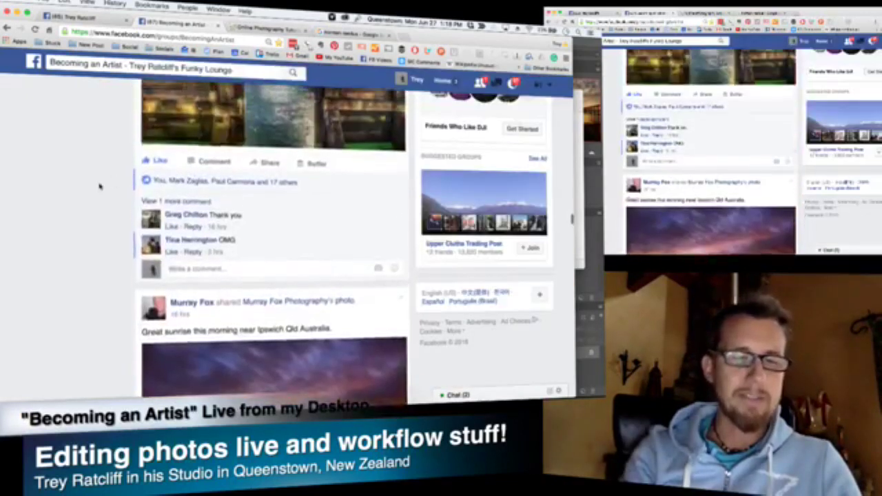
{"action": "scroll", "coordinate": [99, 186], "scroll_direction": "up", "scroll_amount": 15}
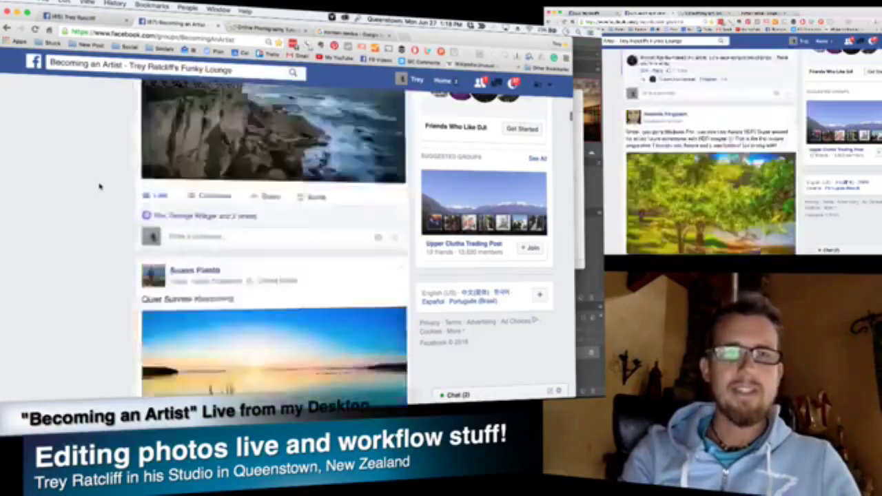
{"action": "scroll", "coordinate": [99, 186], "scroll_direction": "down", "scroll_amount": 8}
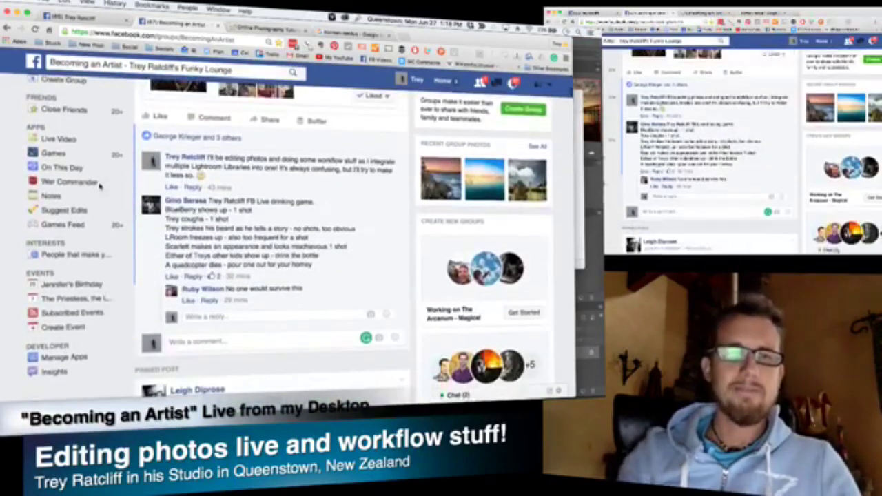
{"action": "scroll", "coordinate": [100, 186], "scroll_direction": "up", "scroll_amount": 8}
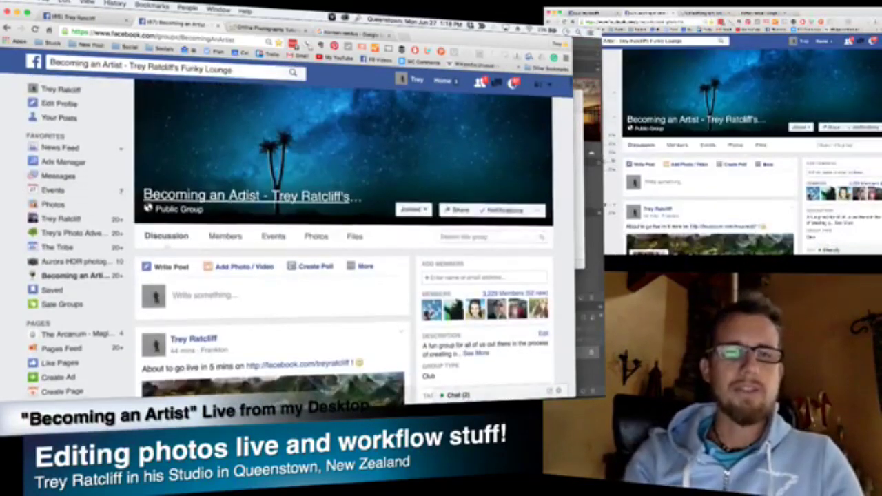
{"action": "scroll", "coordinate": [205, 197], "scroll_direction": "down", "scroll_amount": 2}
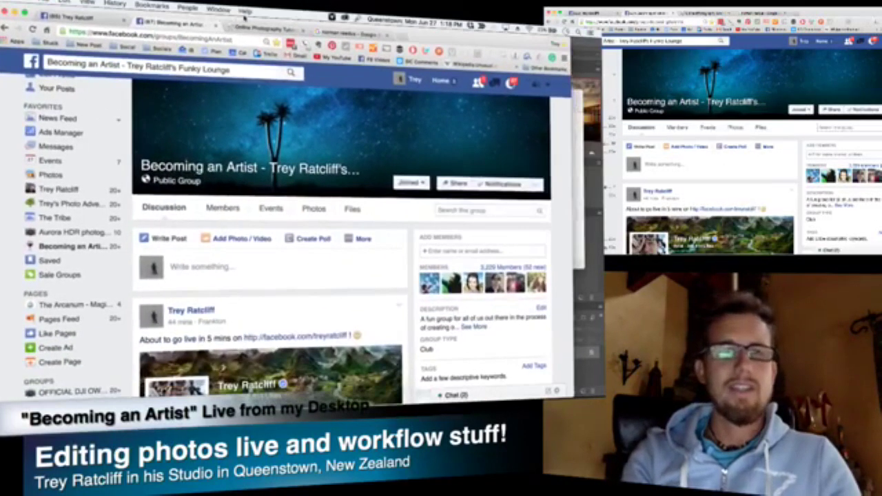
{"action": "key", "text": "super+Tab"}
{"action": "key", "text": "super+Tab"}
{"action": "key", "text": "super+Tab"}
{"action": "key", "text": "super+Tab"}
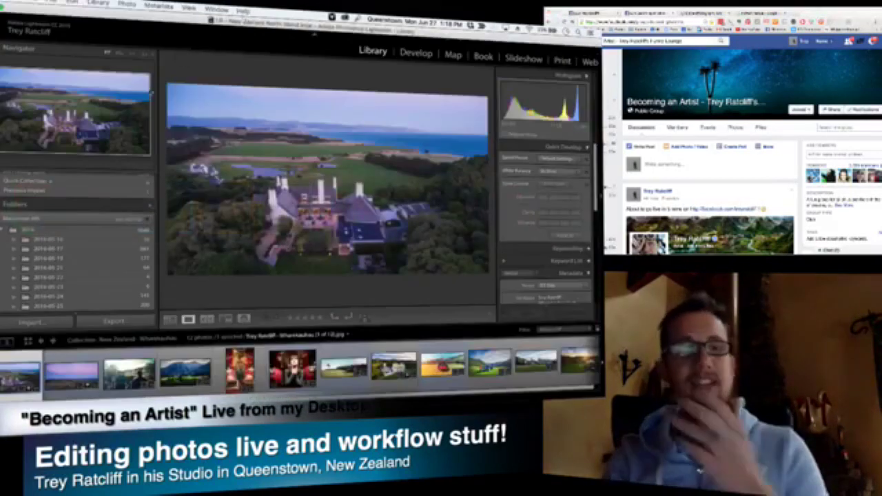
Step: Update the 2016 folder location to A TB for your thoughts > Incoming > 2016
{"action": "scroll", "coordinate": [100, 249], "scroll_direction": "down", "scroll_amount": 1}
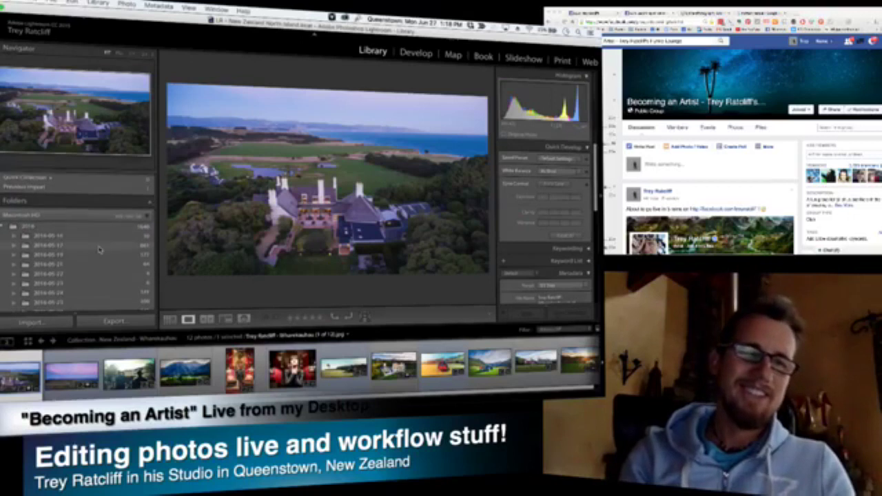
{"action": "right_click", "coordinate": [72, 227]}
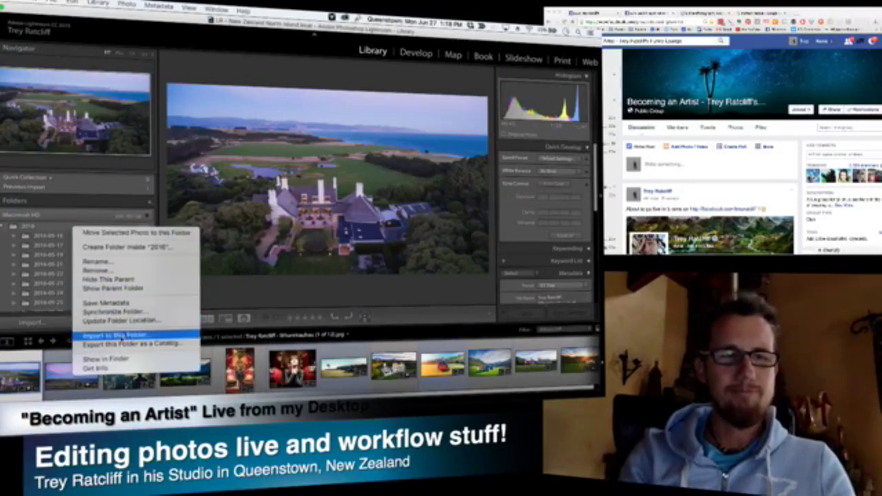
{"action": "left_click", "coordinate": [121, 321]}
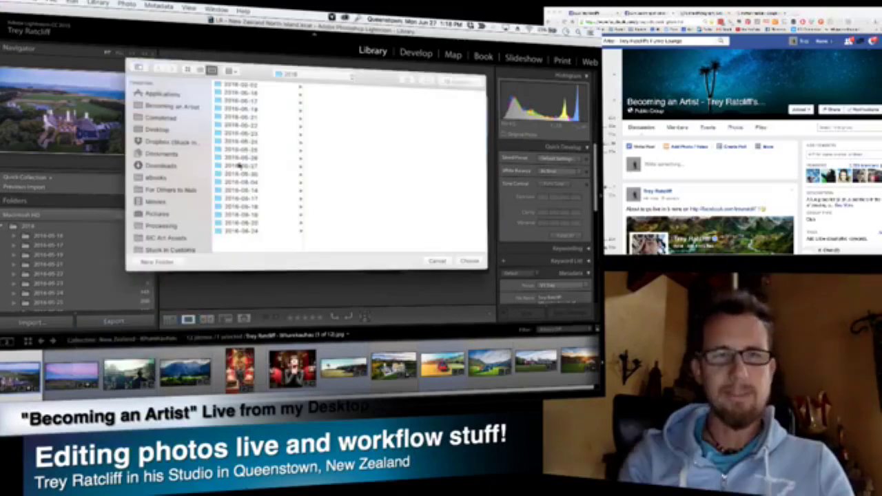
{"action": "scroll", "coordinate": [170, 187], "scroll_direction": "down", "scroll_amount": 2}
{"action": "scroll", "coordinate": [169, 187], "scroll_direction": "down", "scroll_amount": 5}
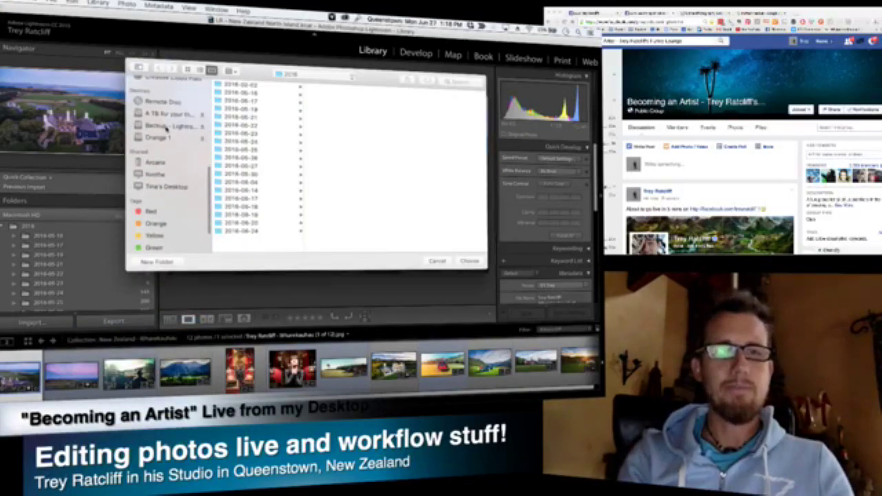
{"action": "left_click", "coordinate": [162, 114]}
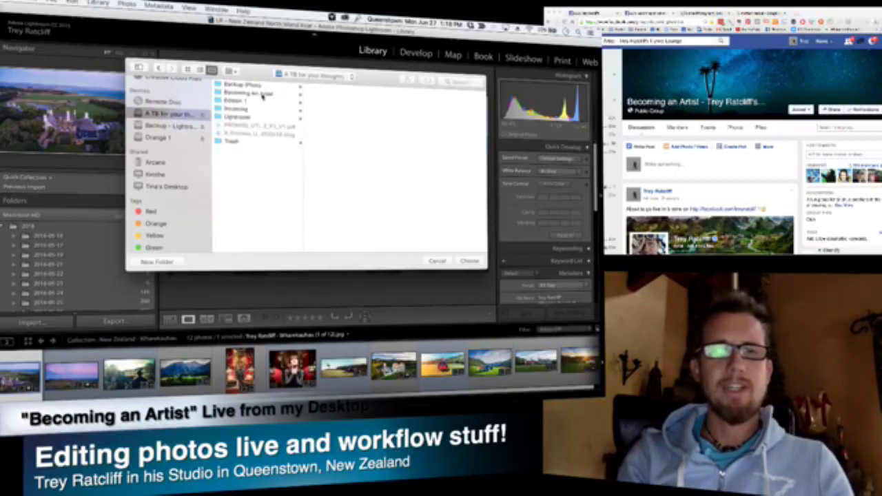
{"action": "left_click", "coordinate": [250, 110]}
{"action": "left_click", "coordinate": [331, 96]}
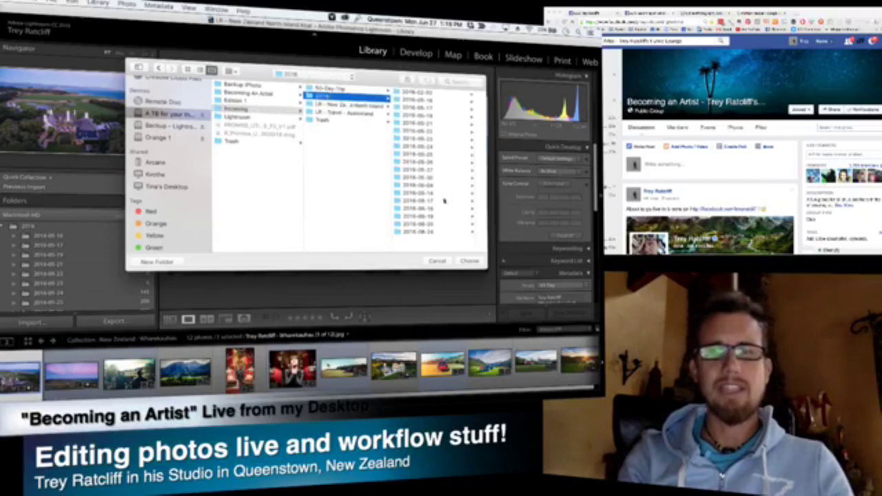
{"action": "left_click", "coordinate": [470, 260]}
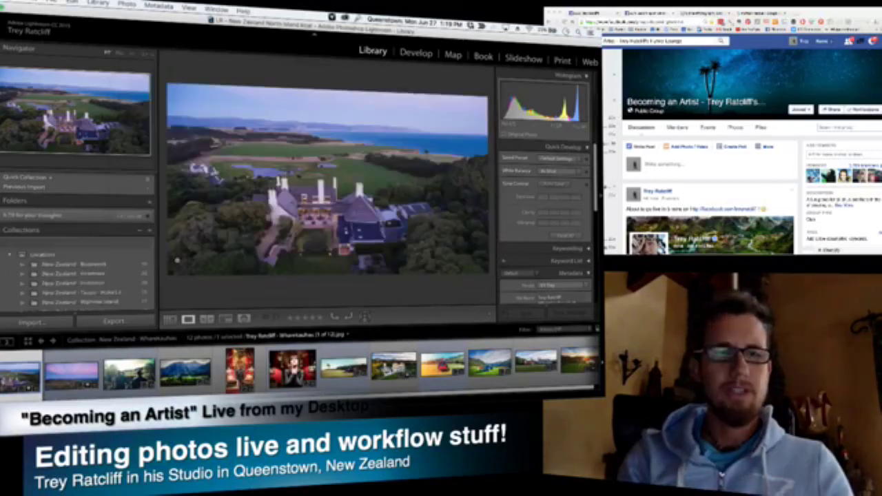
Step: Show the relinked drive's folders and expand then collapse 2016 to check its subfolders
{"action": "left_click", "coordinate": [150, 218]}
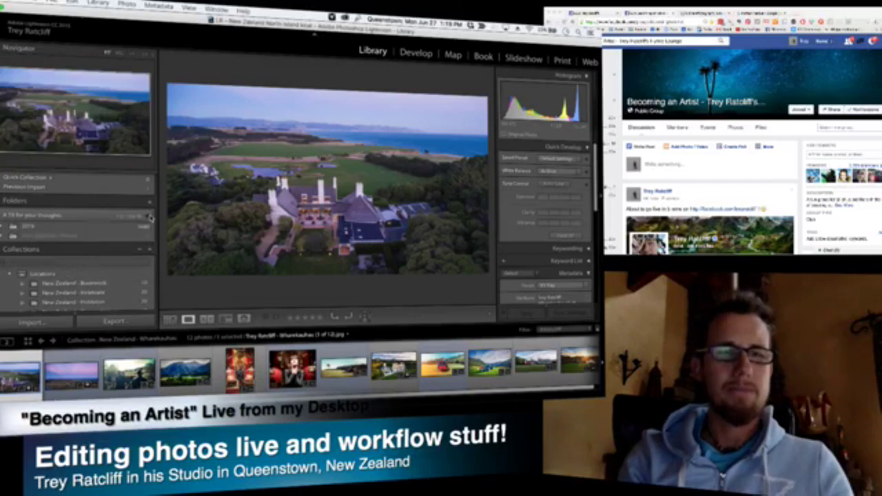
{"action": "left_click", "coordinate": [5, 227]}
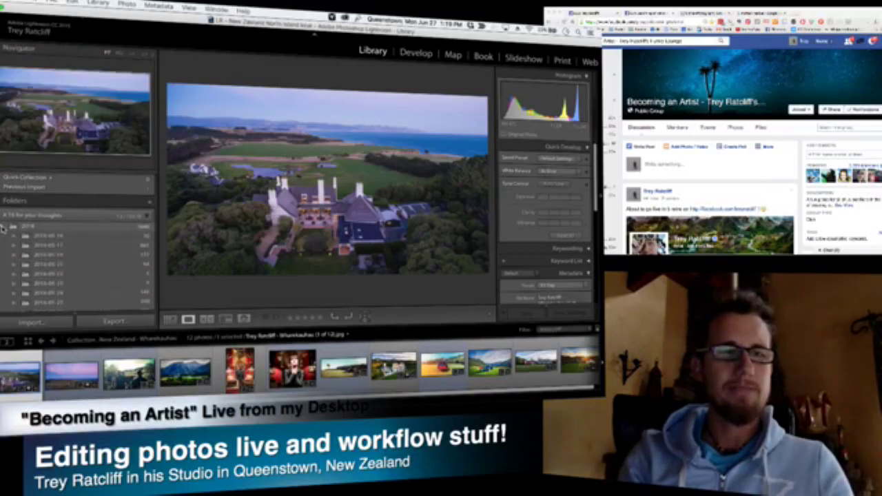
{"action": "left_click", "coordinate": [4, 228]}
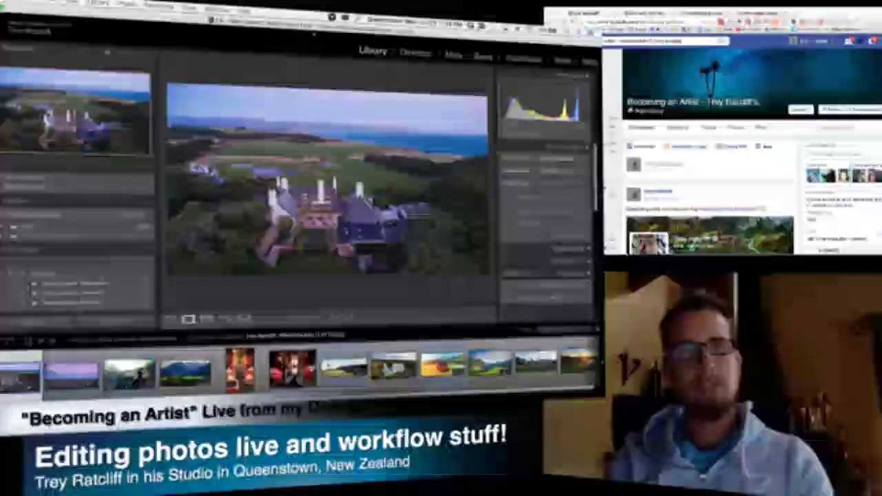
{"action": "left_click", "coordinate": [53, 3]}
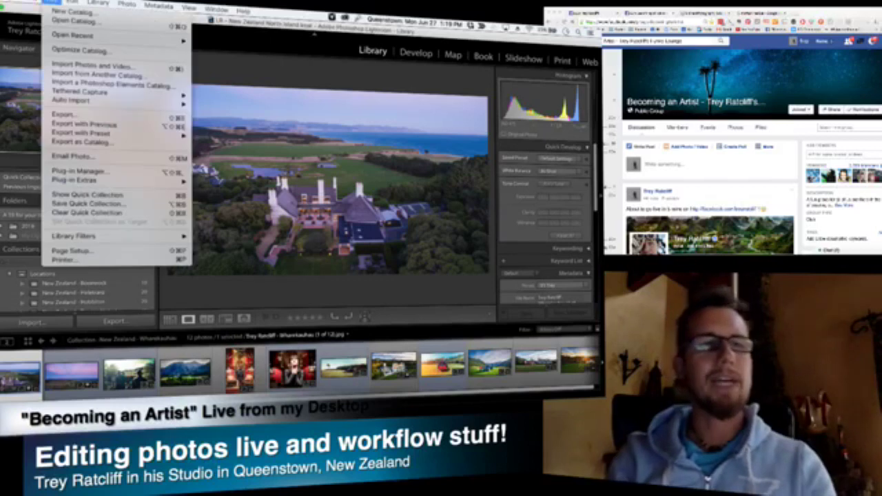
Step: Open the great library catalog from File > Open Recent
{"action": "mouse_move", "coordinate": [83, 35]}
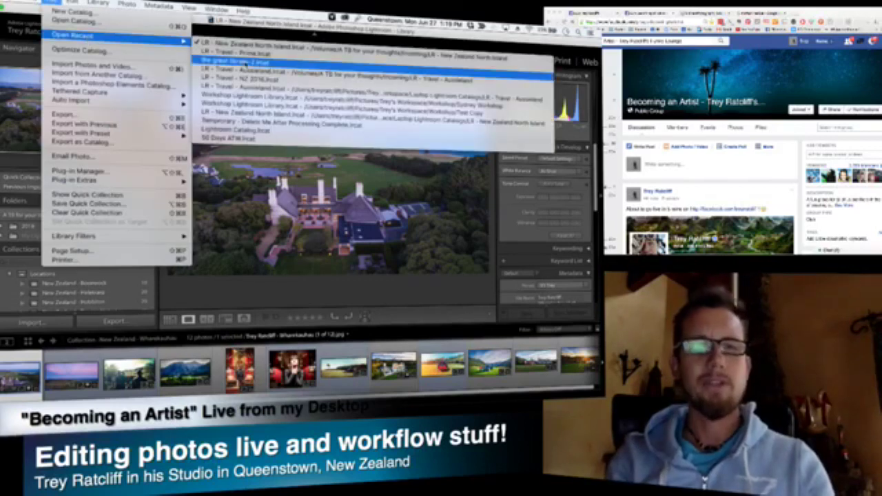
{"action": "left_click", "coordinate": [245, 62]}
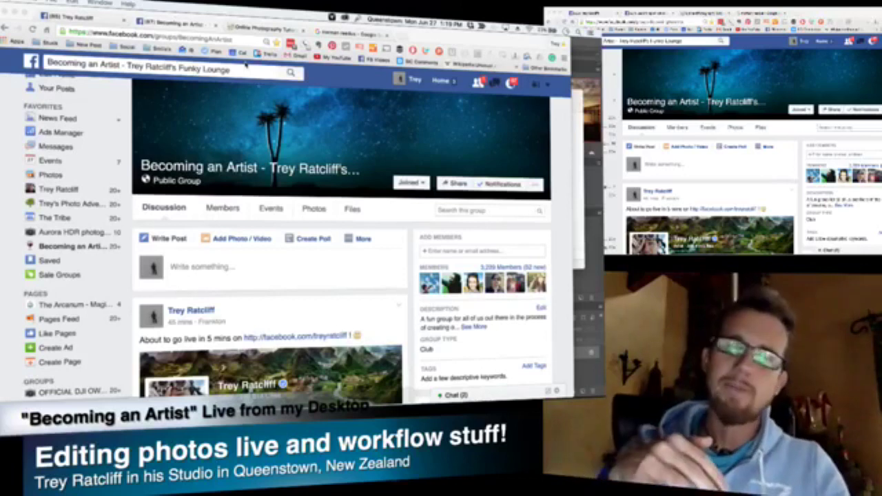
{"action": "left_click", "coordinate": [245, 63]}
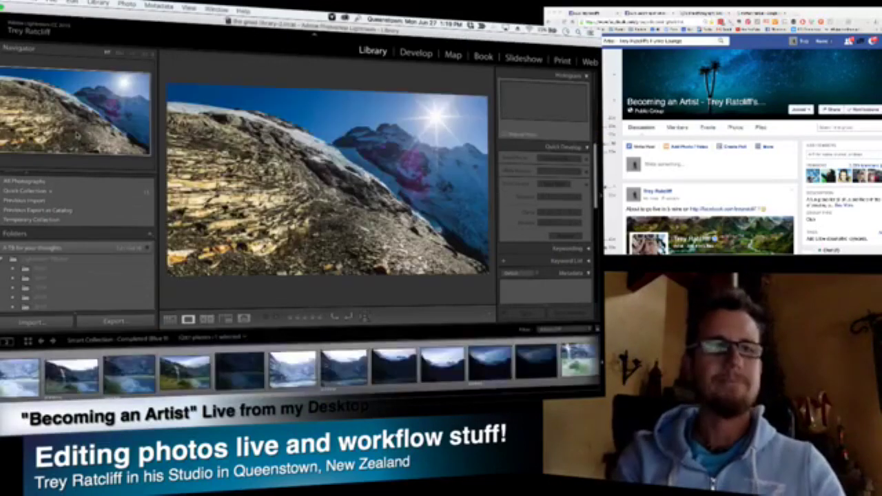
{"action": "left_click", "coordinate": [51, 3]}
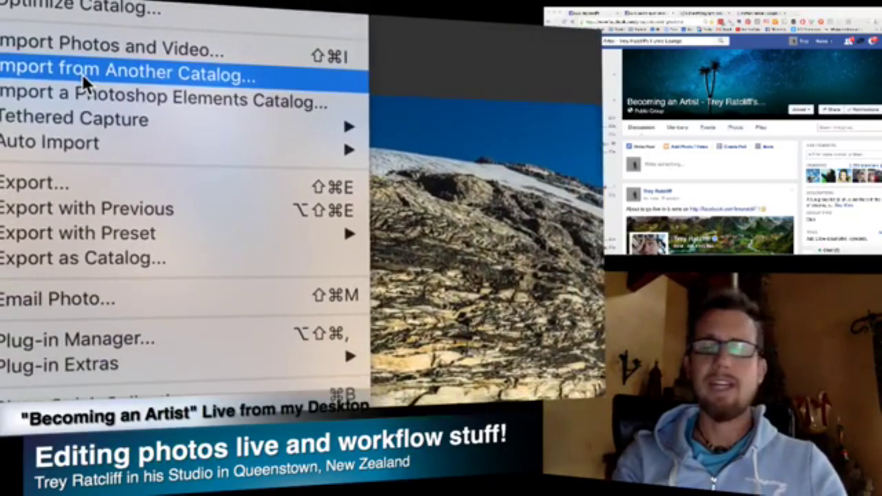
Step: Import from Another Catalog, choosing LR - Travel - NZ 2016.lrcat as the source
{"action": "left_click", "coordinate": [82, 74]}
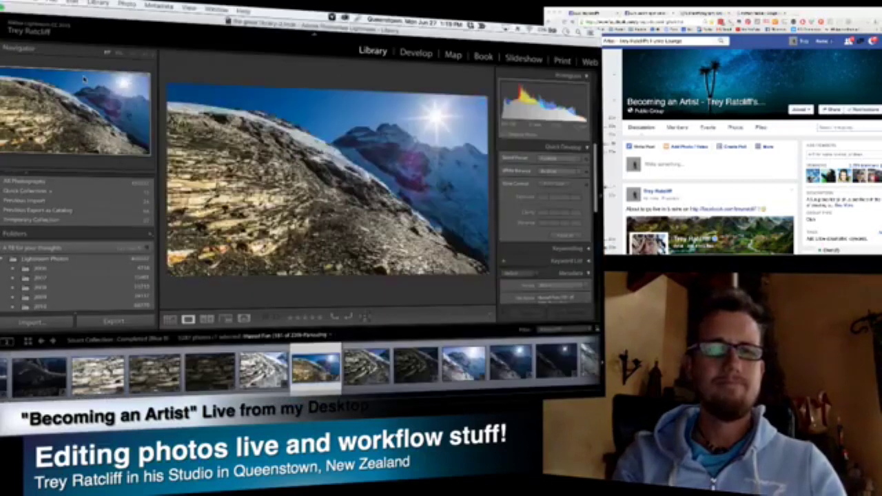
{"action": "scroll", "coordinate": [154, 163], "scroll_direction": "down", "scroll_amount": 10}
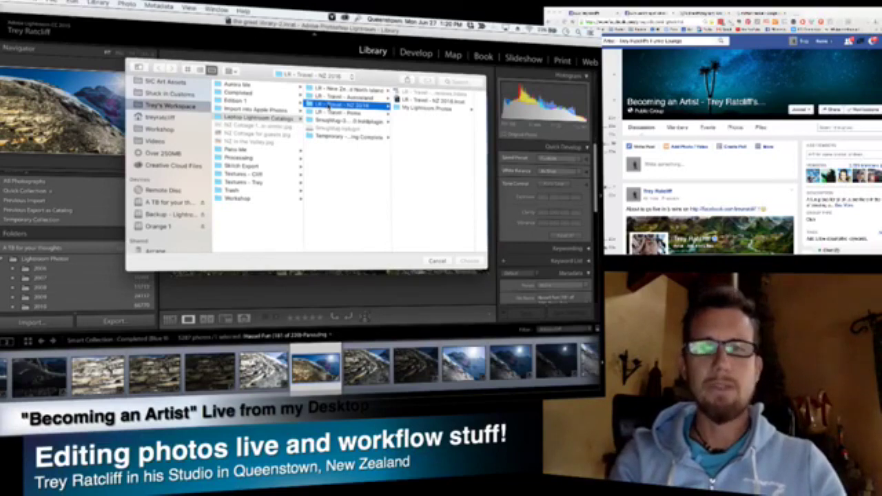
{"action": "left_click", "coordinate": [416, 101]}
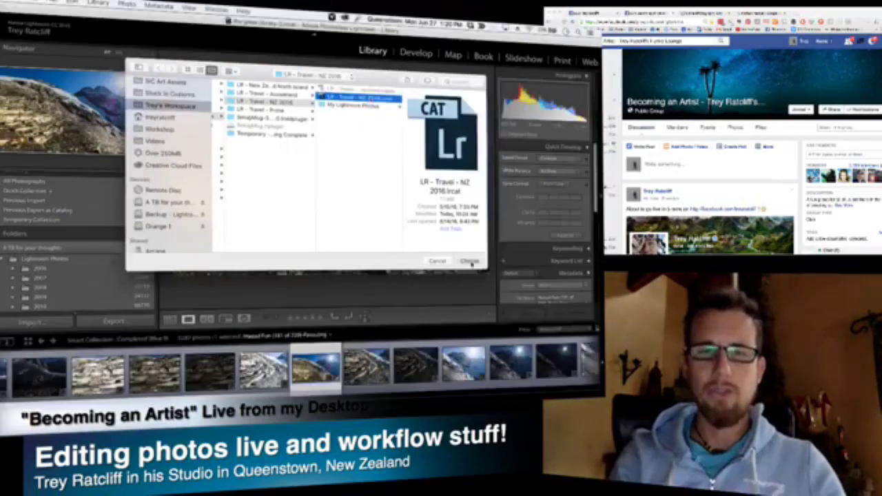
{"action": "left_click", "coordinate": [469, 261]}
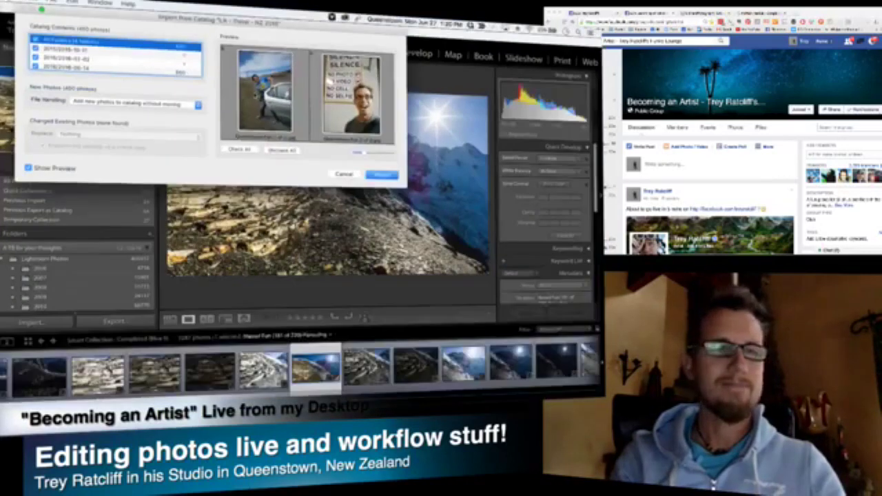
Step: Set File Handling to 'Add new photos to catalog without moving' and import the 450 photos
{"action": "scroll", "coordinate": [169, 61], "scroll_direction": "down", "scroll_amount": 2}
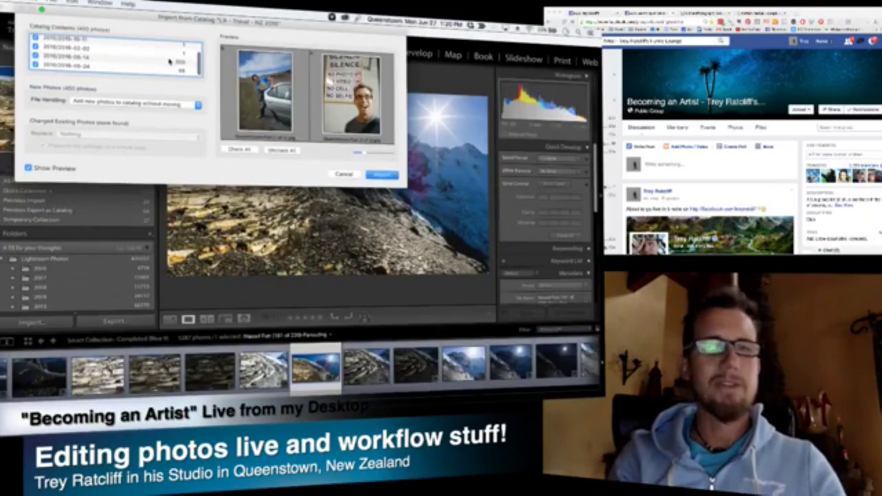
{"action": "scroll", "coordinate": [307, 95], "scroll_direction": "down", "scroll_amount": 10}
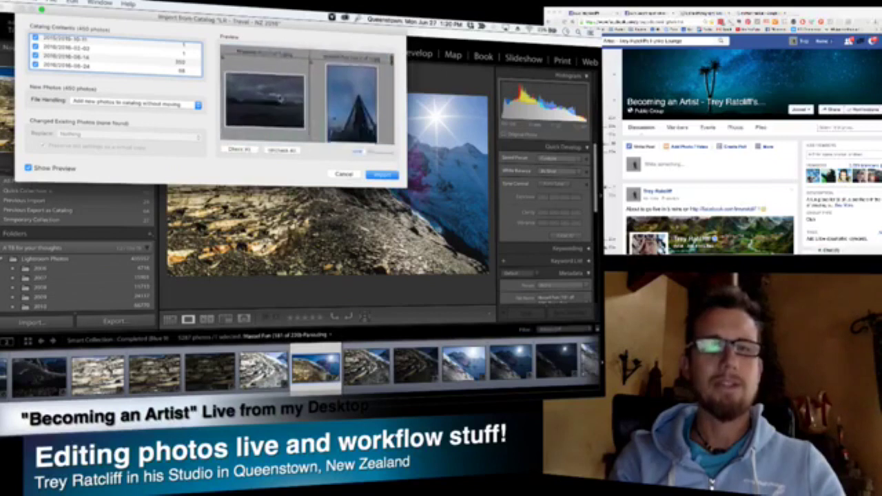
{"action": "scroll", "coordinate": [307, 95], "scroll_direction": "down", "scroll_amount": 10}
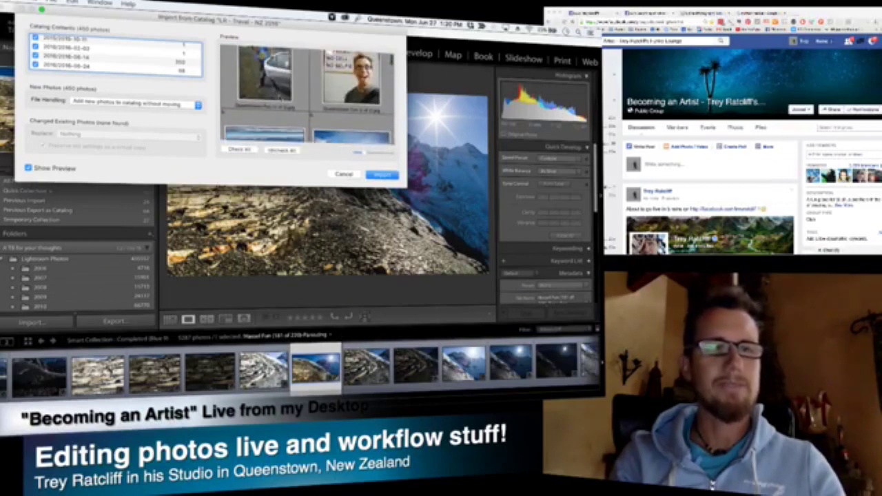
{"action": "left_click", "coordinate": [135, 103]}
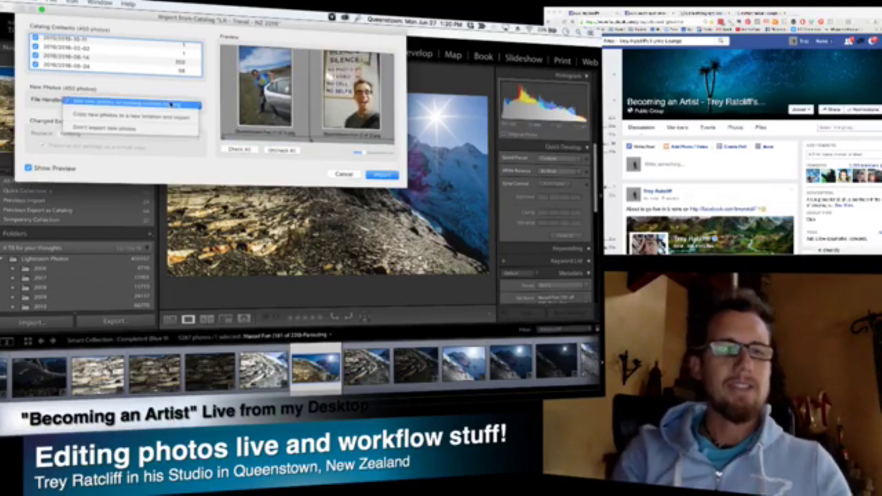
{"action": "left_click", "coordinate": [135, 100]}
{"action": "left_click", "coordinate": [86, 101]}
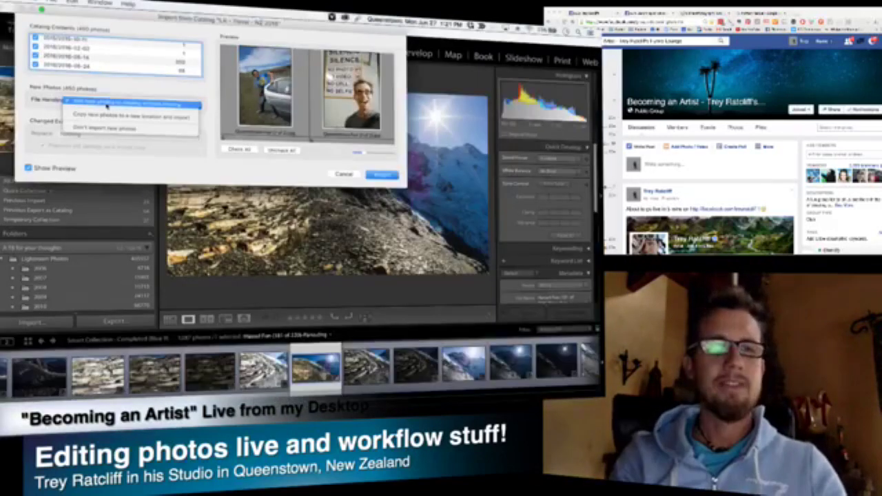
{"action": "left_click", "coordinate": [107, 103]}
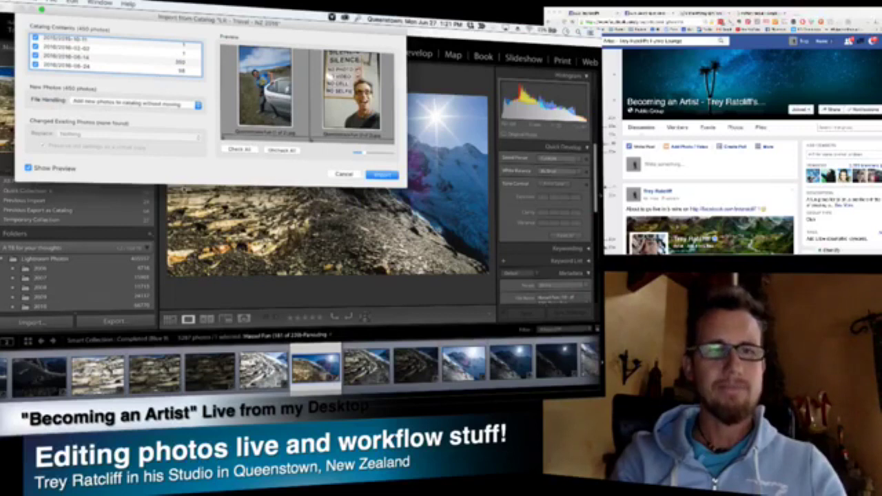
{"action": "left_click", "coordinate": [383, 175]}
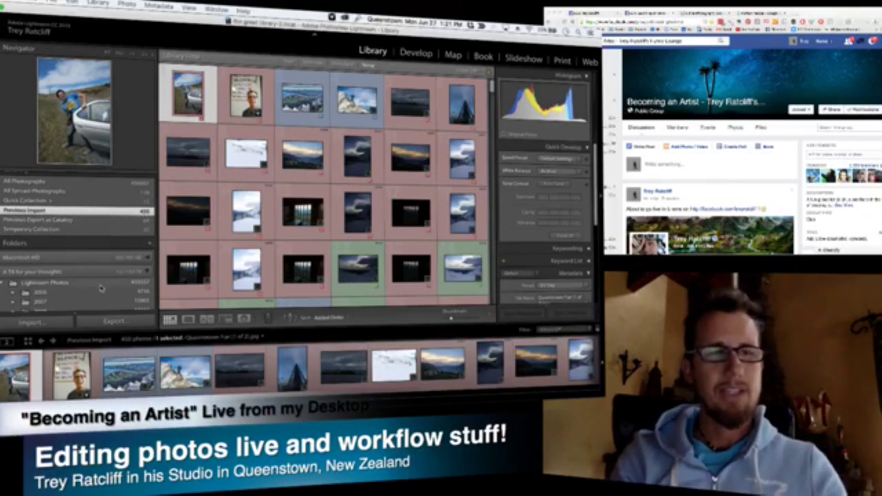
Step: Scroll through the newly imported photos in the Previous Import grid
{"action": "scroll", "coordinate": [96, 248], "scroll_direction": "down", "scroll_amount": 6}
{"action": "scroll", "coordinate": [95, 246], "scroll_direction": "up", "scroll_amount": 4}
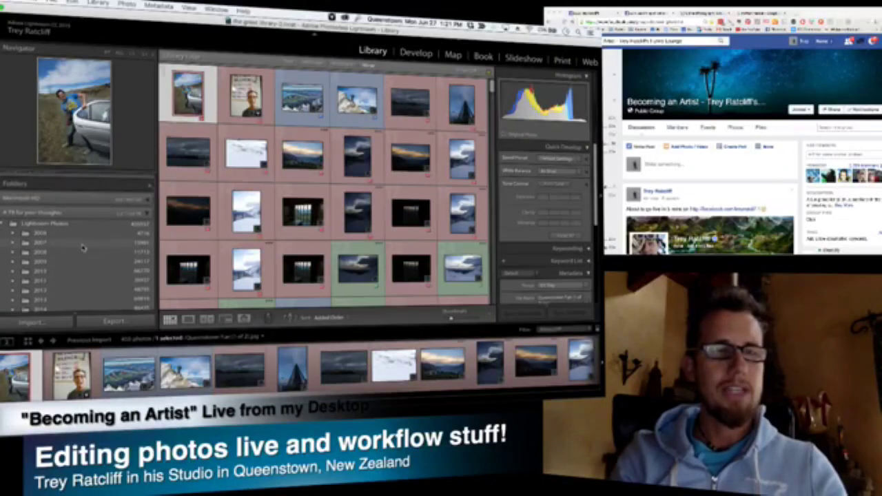
{"action": "scroll", "coordinate": [83, 246], "scroll_direction": "down", "scroll_amount": 2}
{"action": "scroll", "coordinate": [77, 273], "scroll_direction": "down", "scroll_amount": 6}
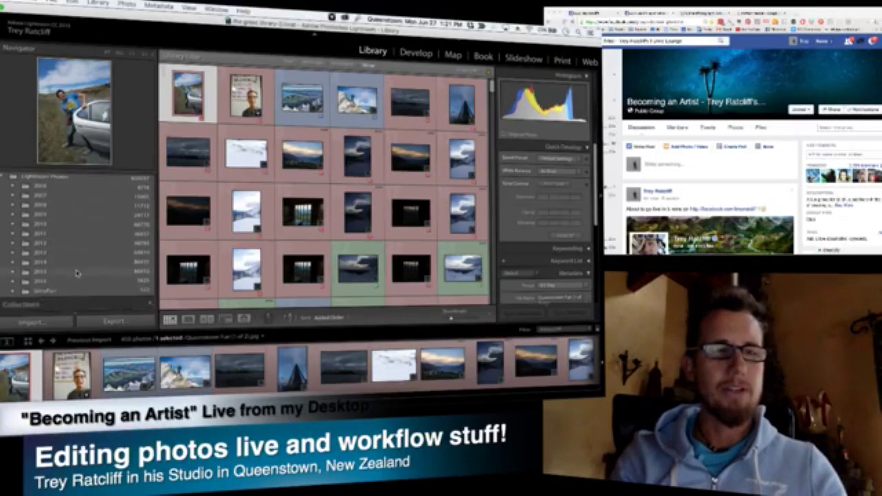
{"action": "scroll", "coordinate": [83, 227], "scroll_direction": "up", "scroll_amount": 5}
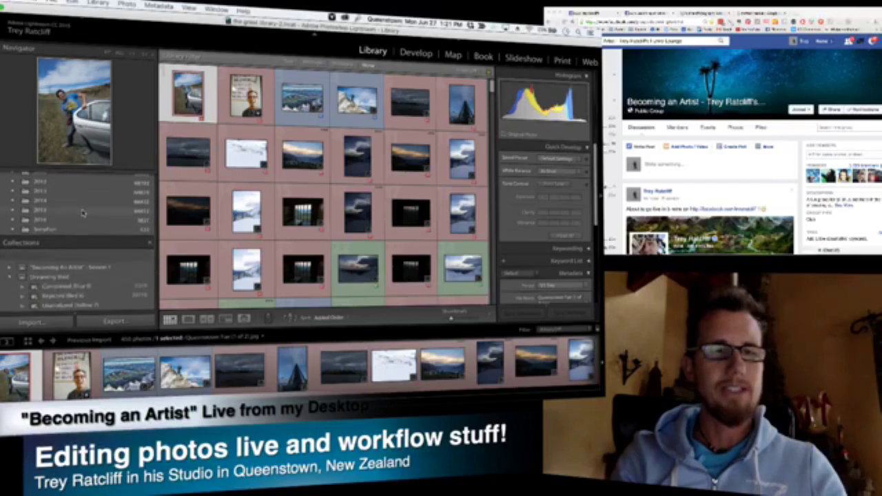
{"action": "scroll", "coordinate": [281, 206], "scroll_direction": "down", "scroll_amount": 5}
{"action": "scroll", "coordinate": [281, 206], "scroll_direction": "down", "scroll_amount": 1}
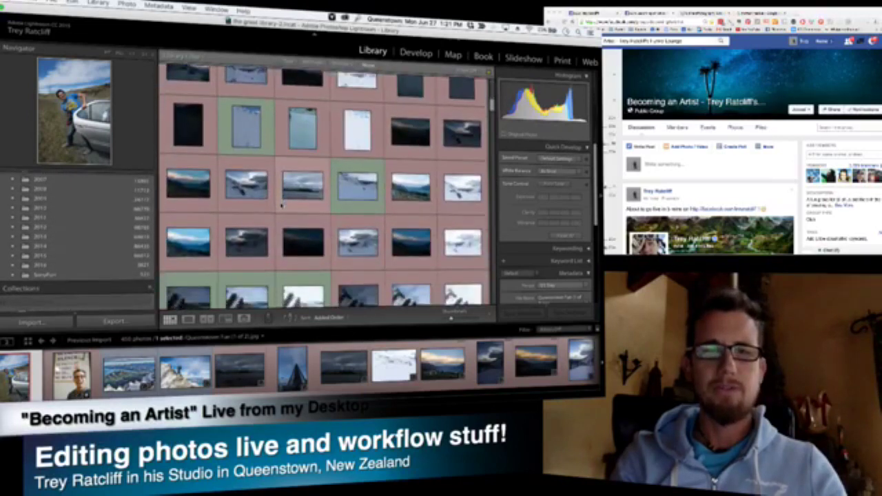
{"action": "scroll", "coordinate": [281, 205], "scroll_direction": "down", "scroll_amount": 8}
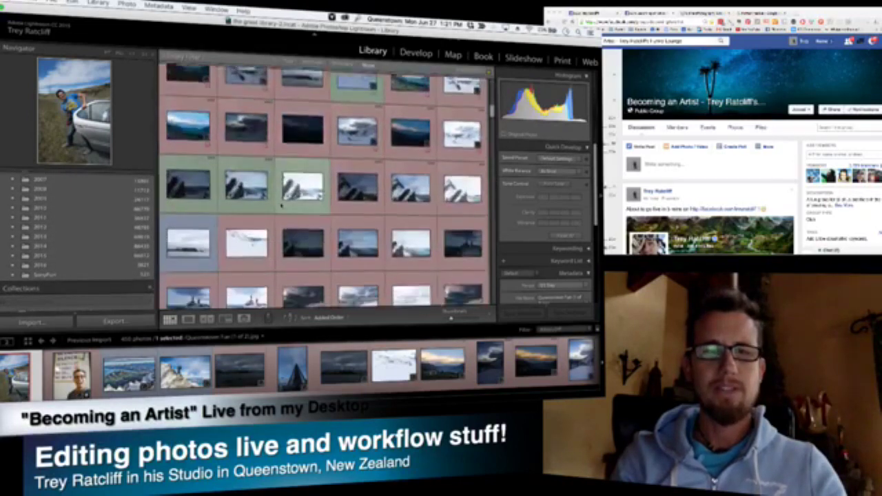
{"action": "scroll", "coordinate": [283, 204], "scroll_direction": "down", "scroll_amount": 5}
{"action": "scroll", "coordinate": [62, 227], "scroll_direction": "up", "scroll_amount": 5}
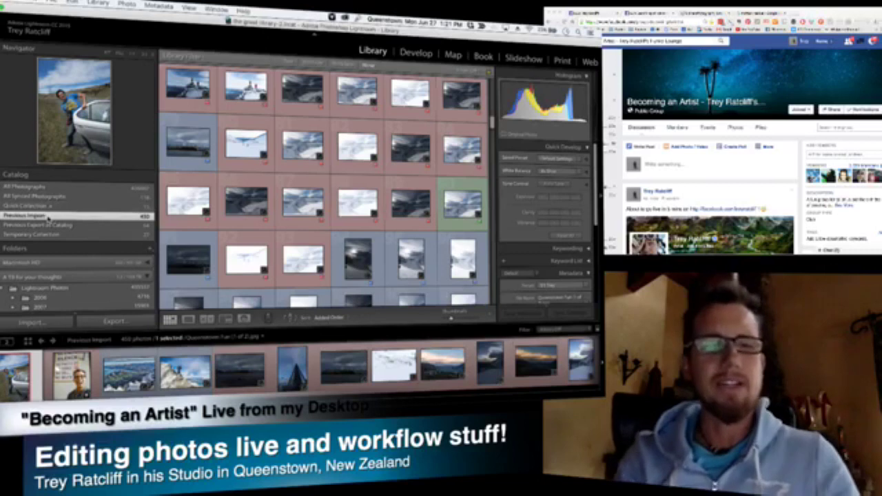
{"action": "scroll", "coordinate": [48, 219], "scroll_direction": "down", "scroll_amount": 1}
{"action": "scroll", "coordinate": [48, 219], "scroll_direction": "down", "scroll_amount": 4}
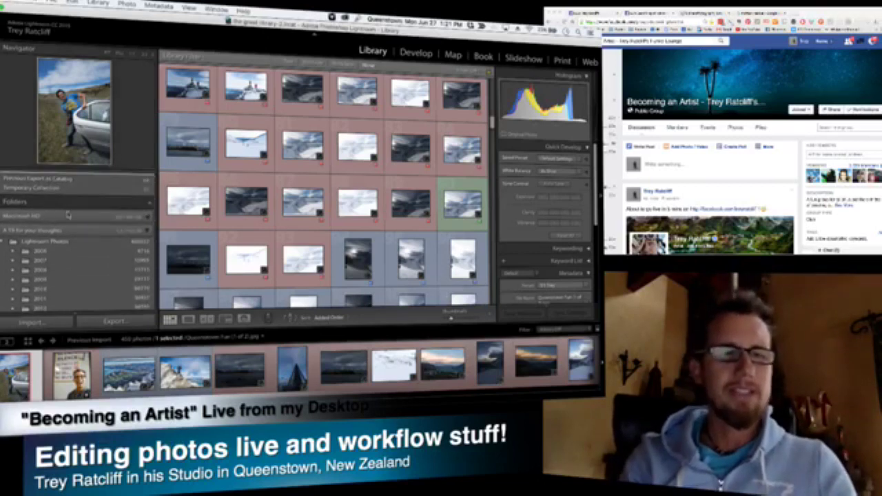
Step: Expand Macintosh HD to show the 2015 and 2016 folders, then open the snowy summit photo
{"action": "left_click", "coordinate": [147, 218]}
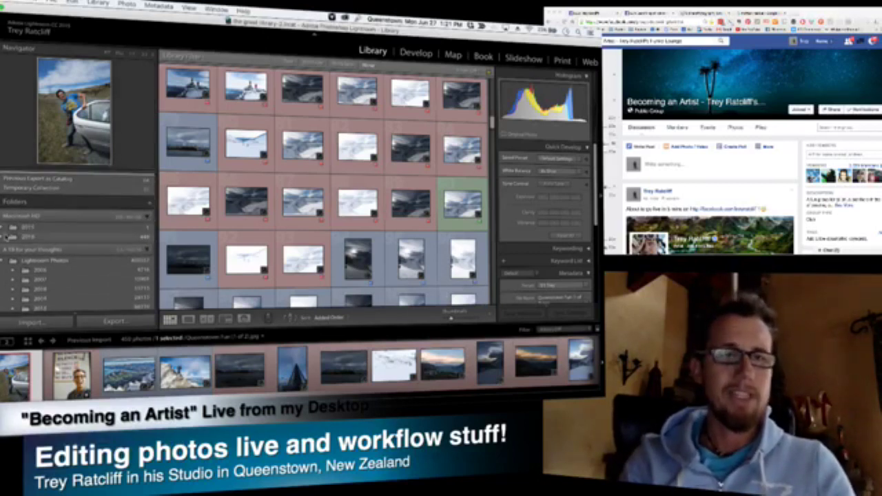
{"action": "scroll", "coordinate": [149, 219], "scroll_direction": "down", "scroll_amount": 5}
{"action": "scroll", "coordinate": [150, 219], "scroll_direction": "up", "scroll_amount": 5}
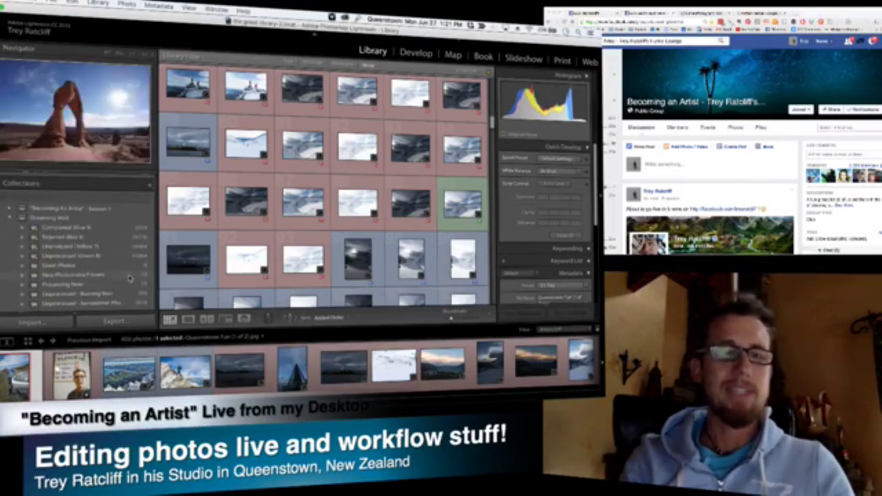
{"action": "scroll", "coordinate": [129, 277], "scroll_direction": "down", "scroll_amount": 3}
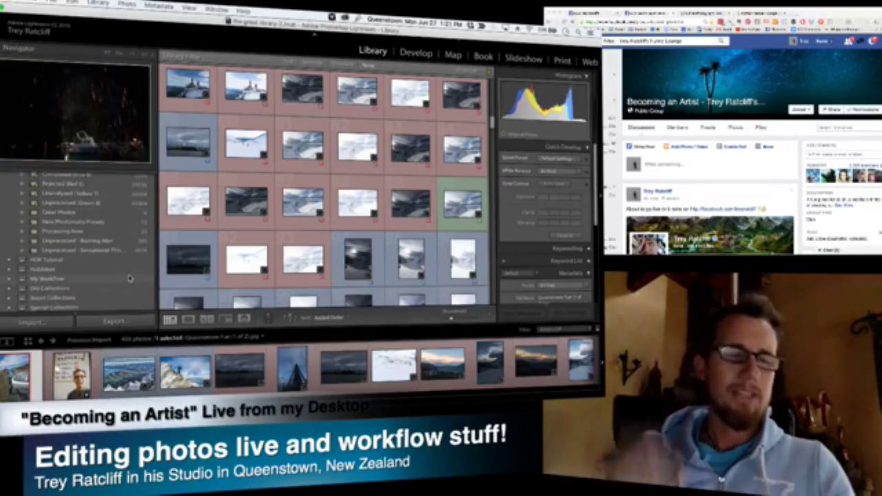
{"action": "scroll", "coordinate": [130, 277], "scroll_direction": "down", "scroll_amount": 2}
{"action": "scroll", "coordinate": [129, 278], "scroll_direction": "up", "scroll_amount": 4}
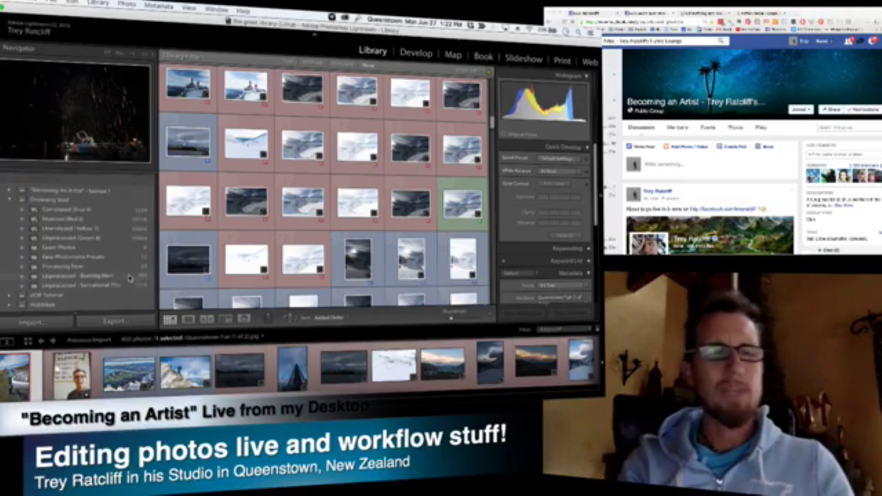
{"action": "scroll", "coordinate": [130, 277], "scroll_direction": "down", "scroll_amount": 1}
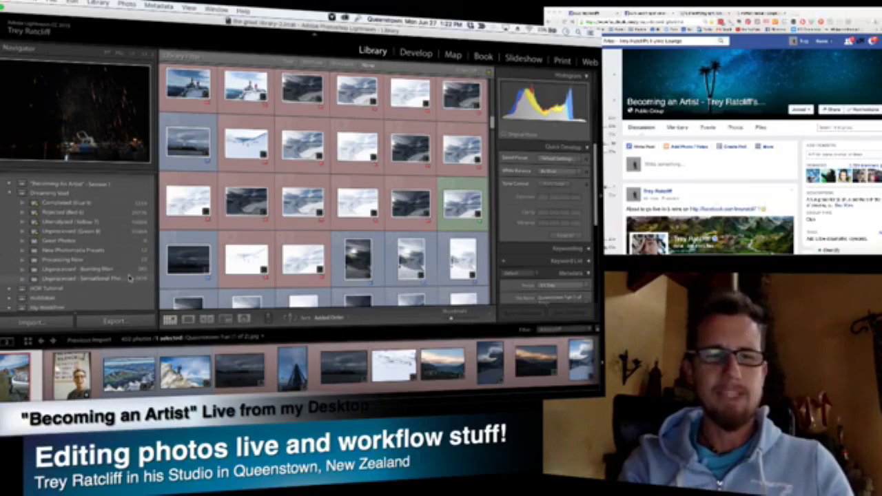
{"action": "scroll", "coordinate": [130, 277], "scroll_direction": "down", "scroll_amount": 1}
{"action": "scroll", "coordinate": [130, 278], "scroll_direction": "down", "scroll_amount": 4}
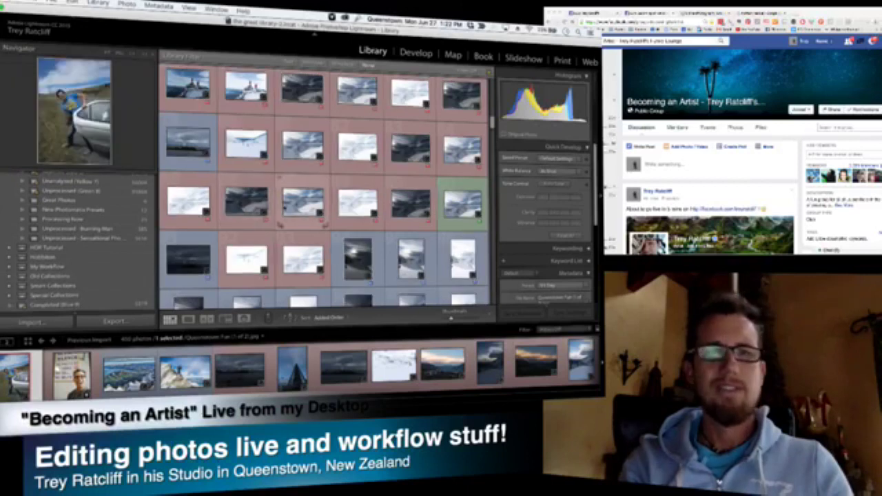
{"action": "double_click", "coordinate": [188, 85]}
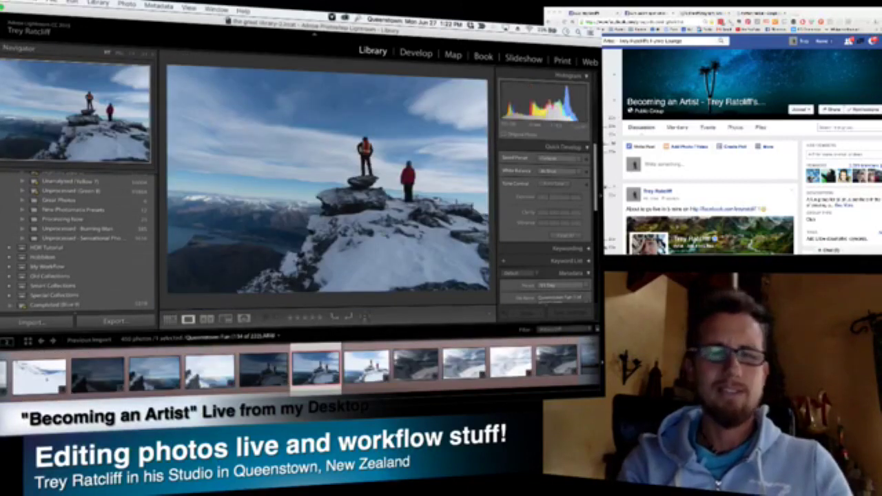
Step: Leave the full-size summit photo and switch from Lightroom to Google Chrome
{"action": "scroll", "coordinate": [105, 227], "scroll_direction": "up", "scroll_amount": 2}
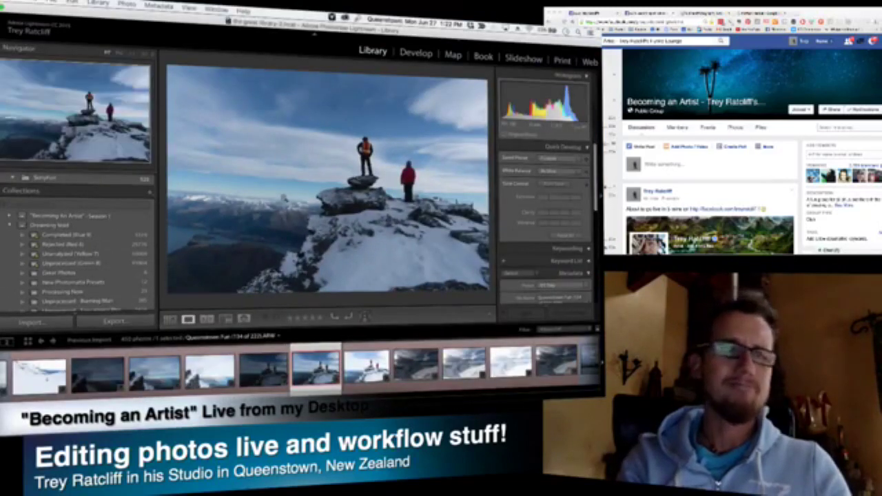
{"action": "key", "text": "super+Tab"}
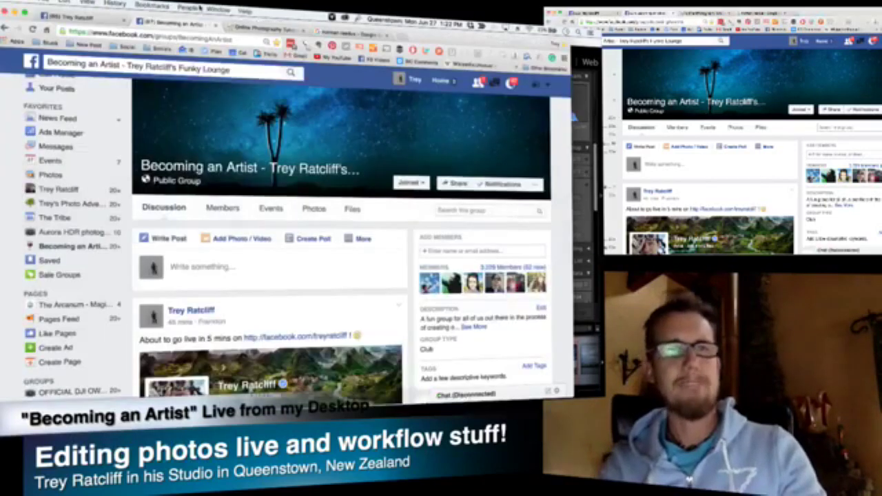
Step: Check the live-session post on the creator's own Facebook page, then return to Lightroom
{"action": "left_click", "coordinate": [92, 17]}
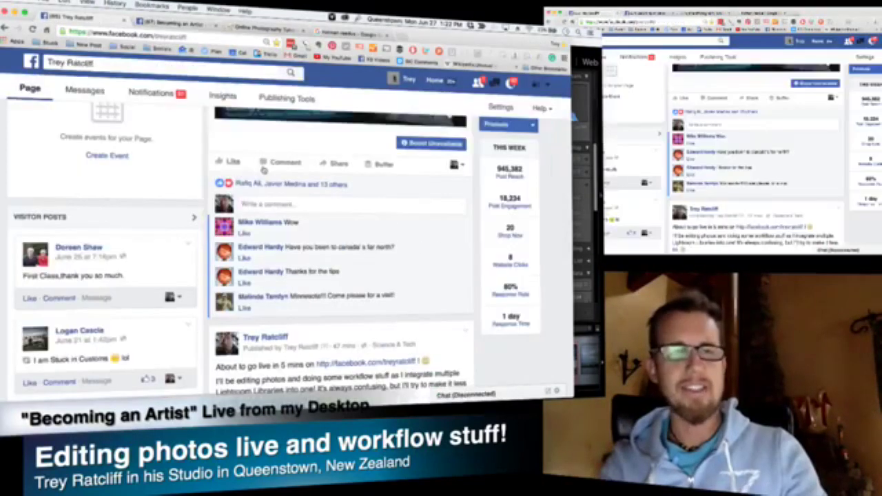
{"action": "scroll", "coordinate": [219, 159], "scroll_direction": "down", "scroll_amount": 1}
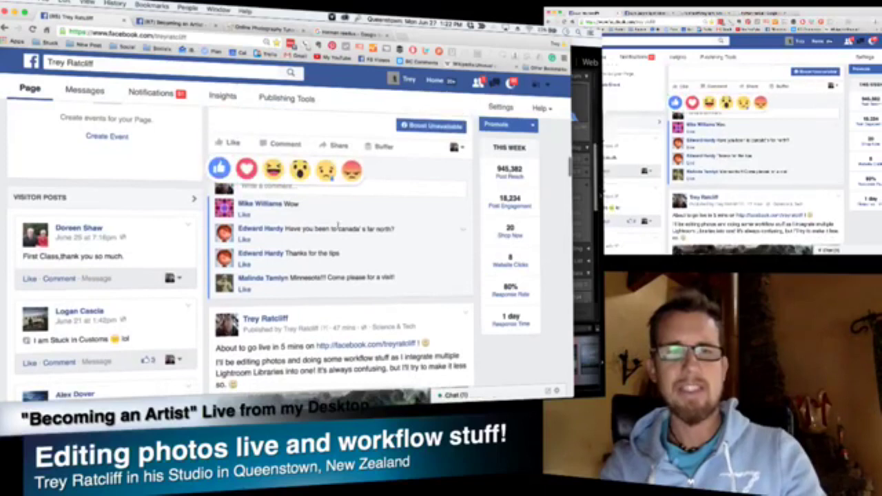
{"action": "scroll", "coordinate": [393, 243], "scroll_direction": "down", "scroll_amount": 1}
{"action": "scroll", "coordinate": [386, 248], "scroll_direction": "up", "scroll_amount": 1}
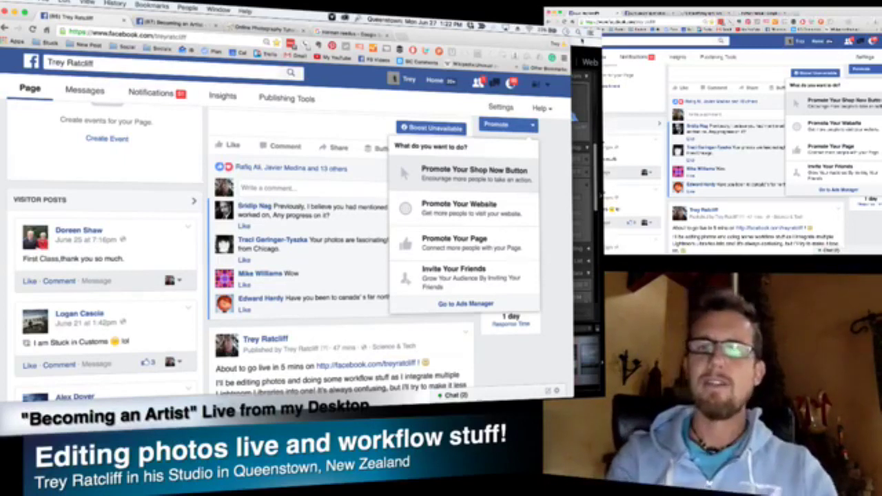
{"action": "key", "text": "super+Tab"}
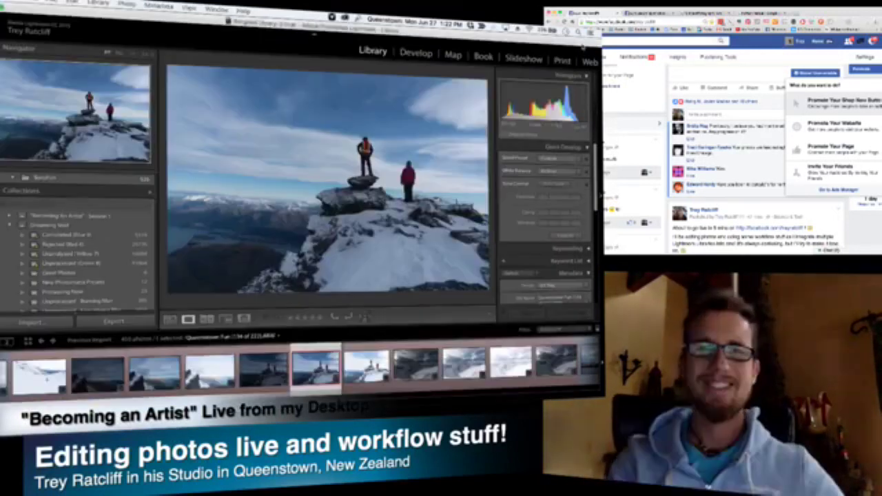
Step: Bring Wirecast to the front and move its window toward the top-left
{"action": "key", "text": "super+Tab"}
{"action": "key", "text": "super+Tab"}
{"action": "key", "text": "super+Tab"}
{"action": "key", "text": "super+Tab"}
{"action": "key", "text": "super+Tab"}
{"action": "key", "text": "super+Tab"}
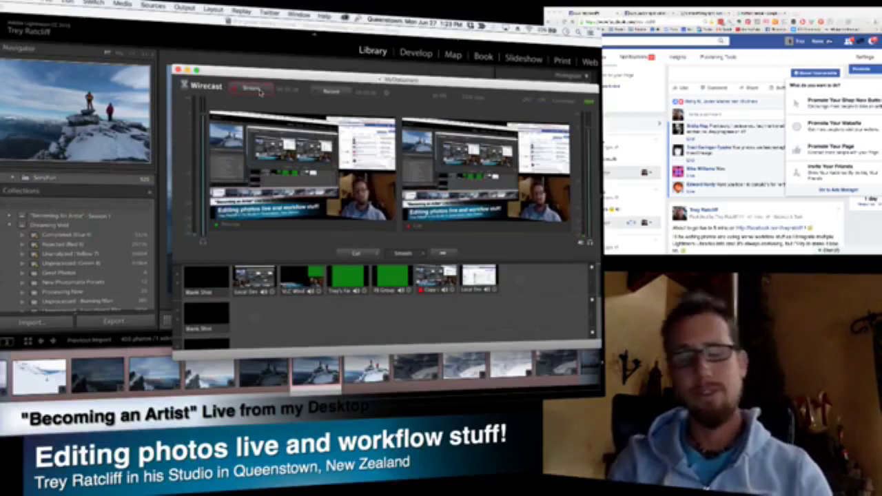
{"action": "left_click_drag", "start_coordinate": [279, 76], "coordinate": [134, 39]}
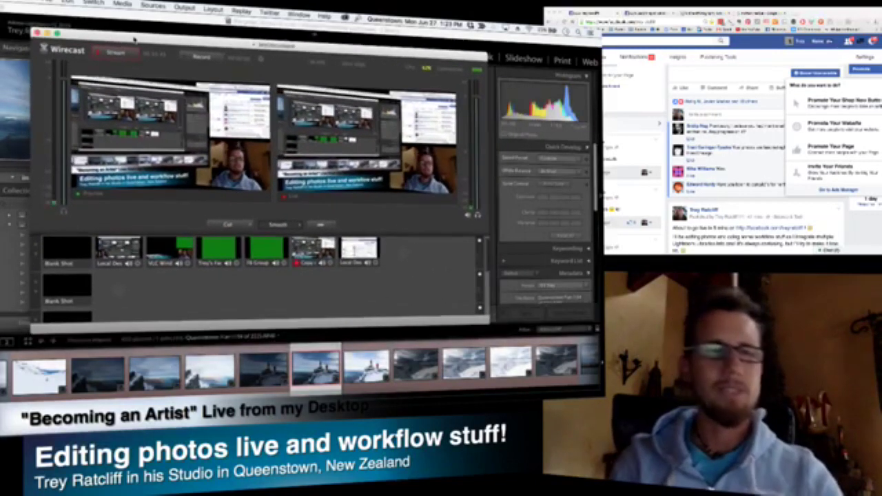